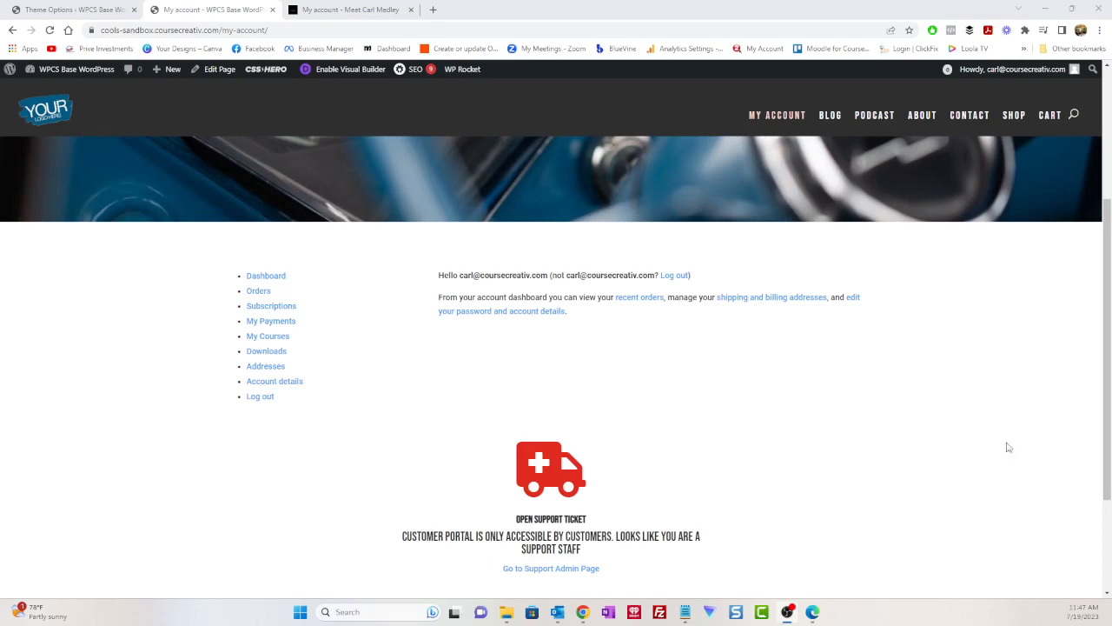
# Compare the icon-based My Account page on coolsmedley.com with the sandbox site's default My Account link list.
pyautogui.click(365, 7)
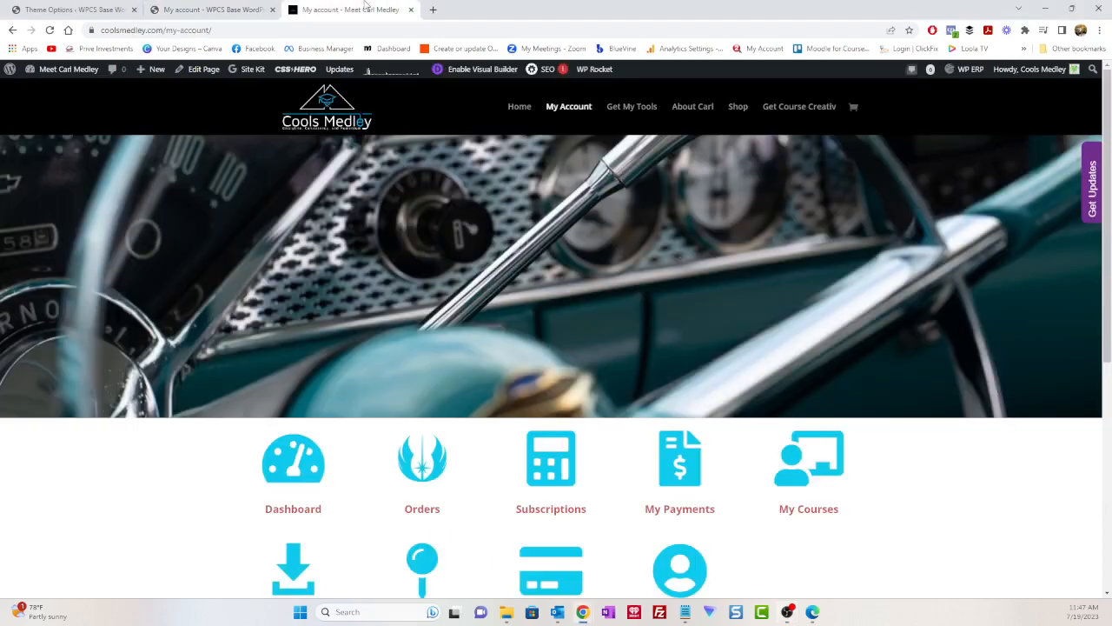
pyautogui.scroll(-2, 408, 447)
pyautogui.scroll(-2, 344, 440)
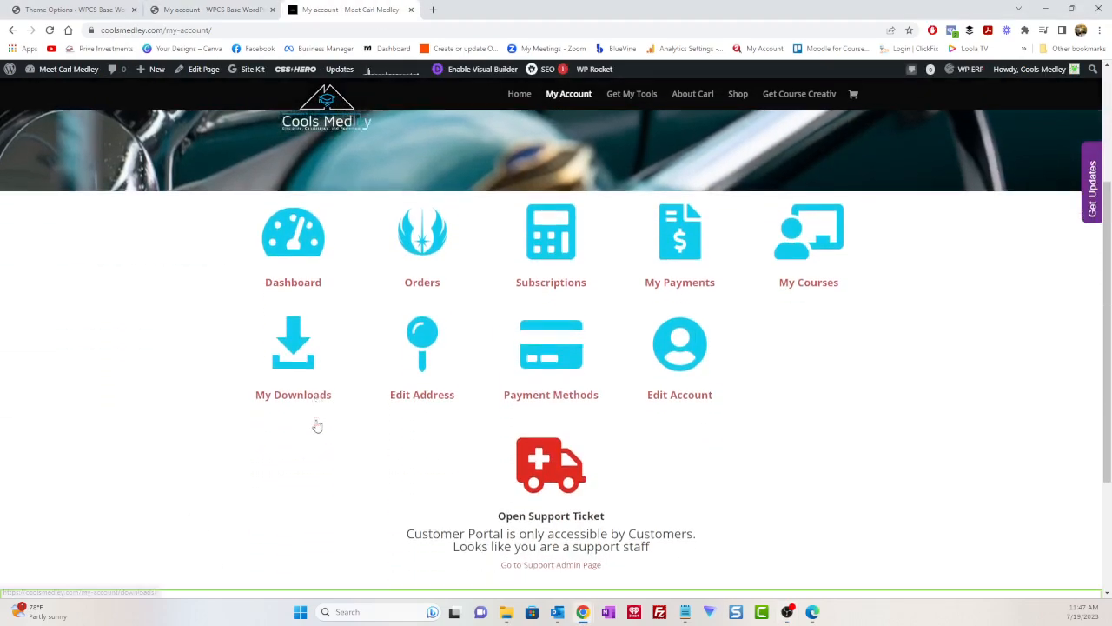
pyautogui.scroll(2, 396, 380)
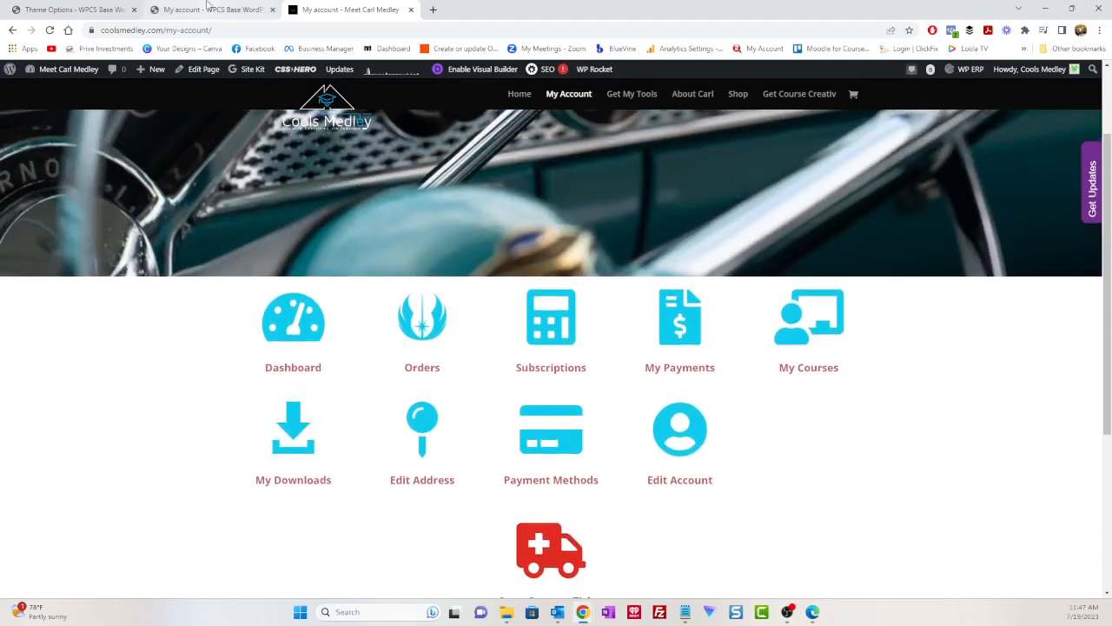
pyautogui.click(217, 10)
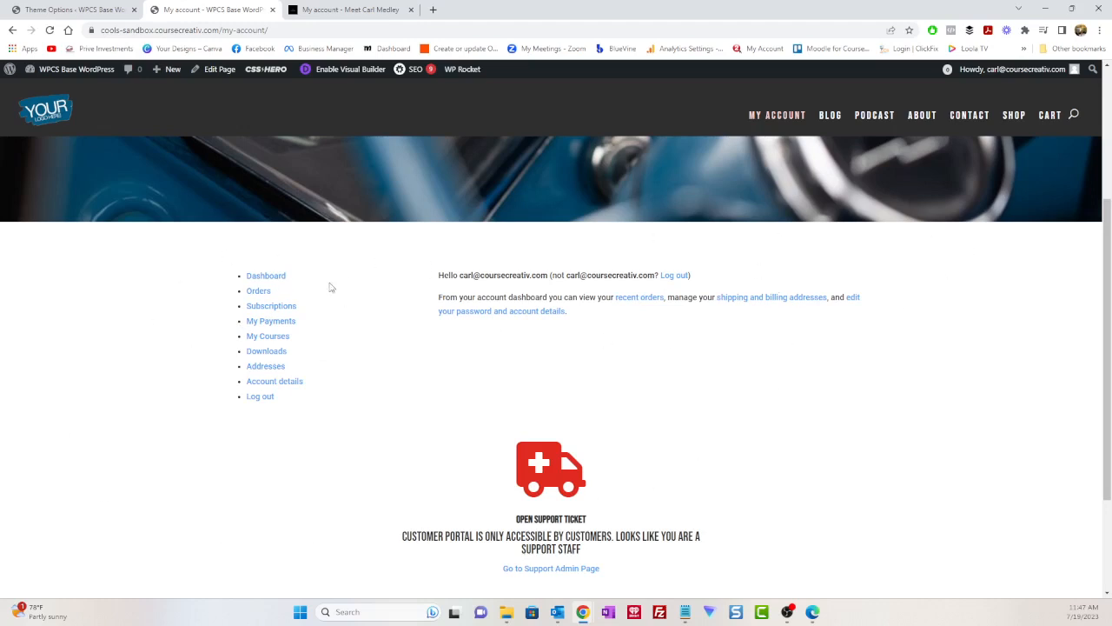
pyautogui.click(361, 7)
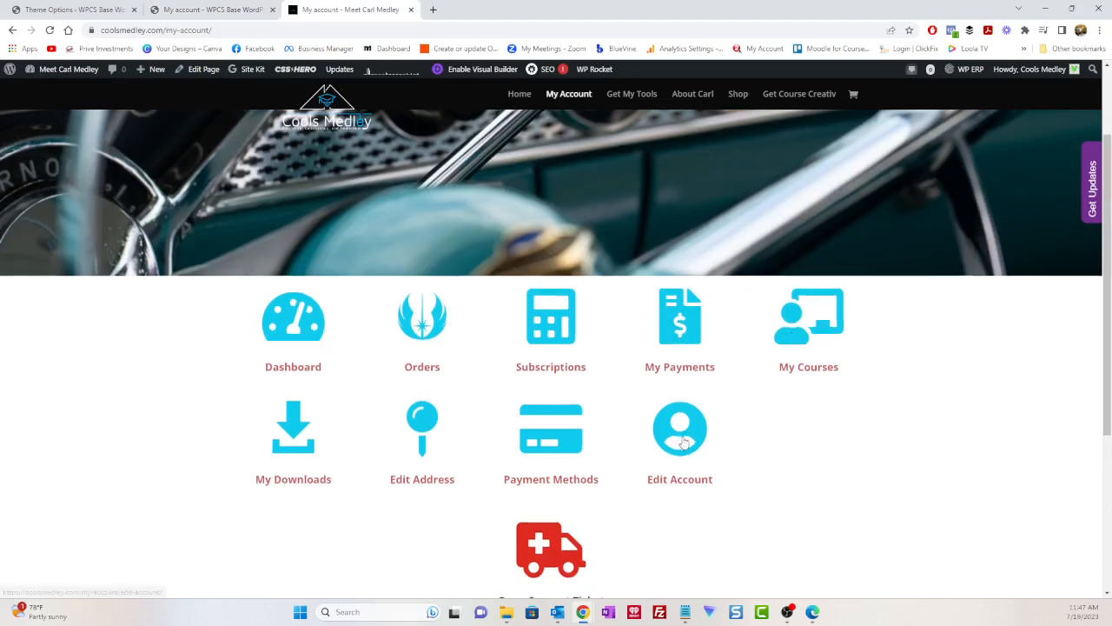
pyautogui.scroll(-3, 666, 447)
pyautogui.scroll(3, 631, 401)
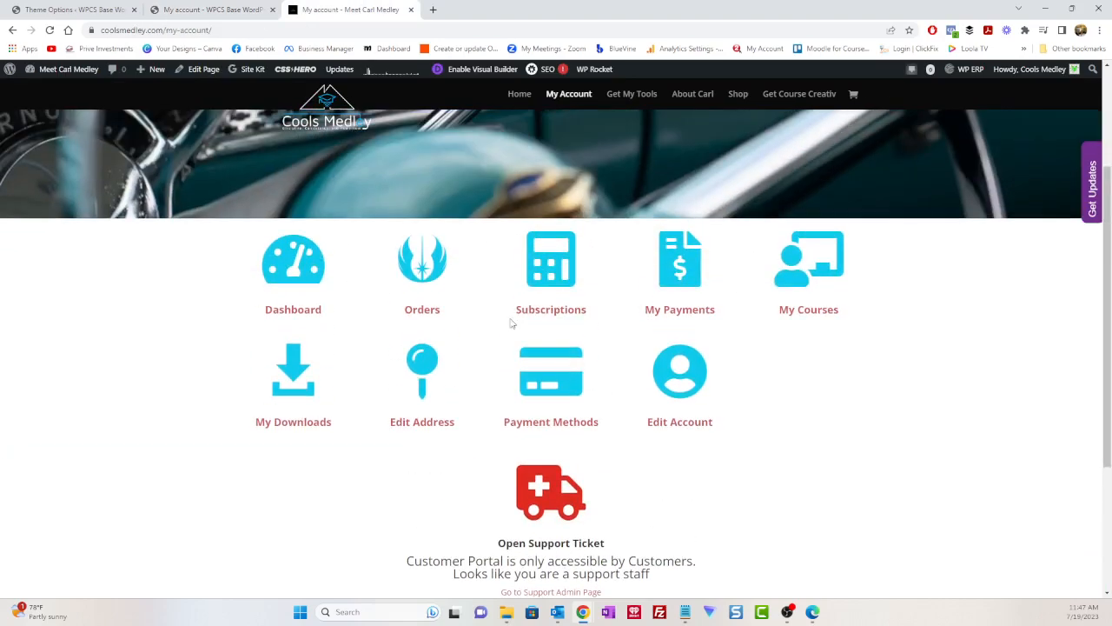
pyautogui.click(212, 9)
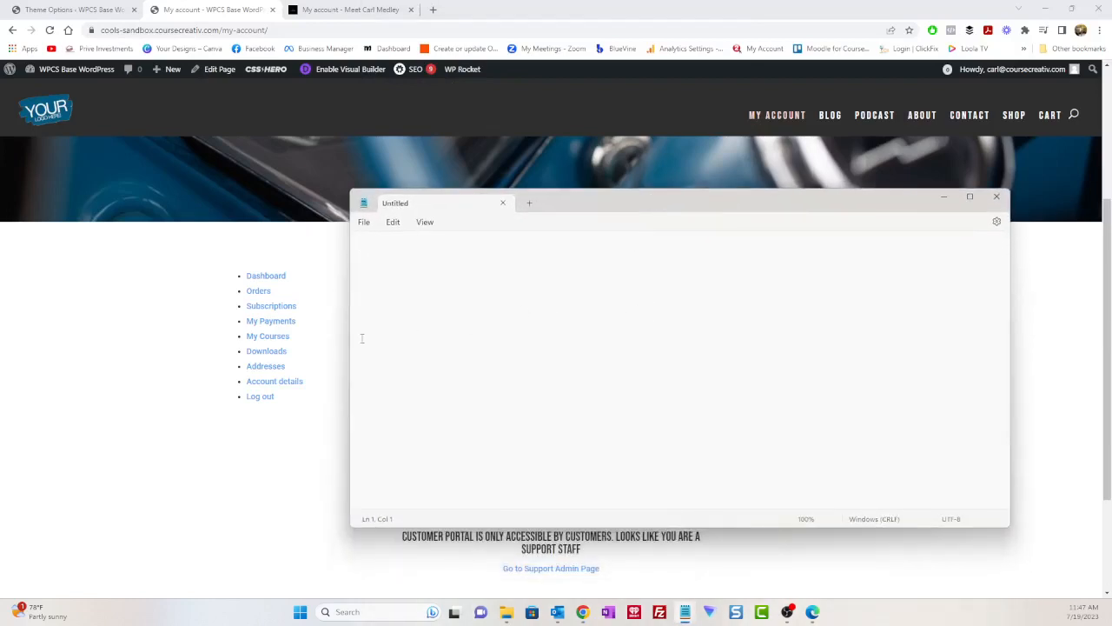
# Copy the sandbox account menu's Dashboard link address into an empty Notepad note and move the note off the browser page.
pyautogui.rightClick(271, 281)
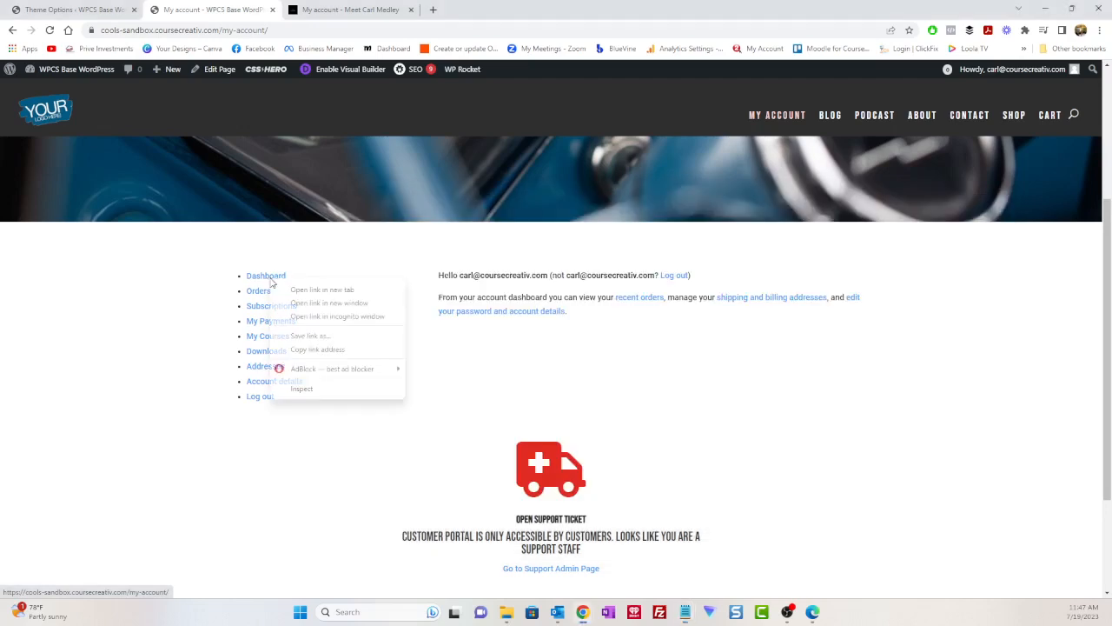
pyautogui.click(314, 350)
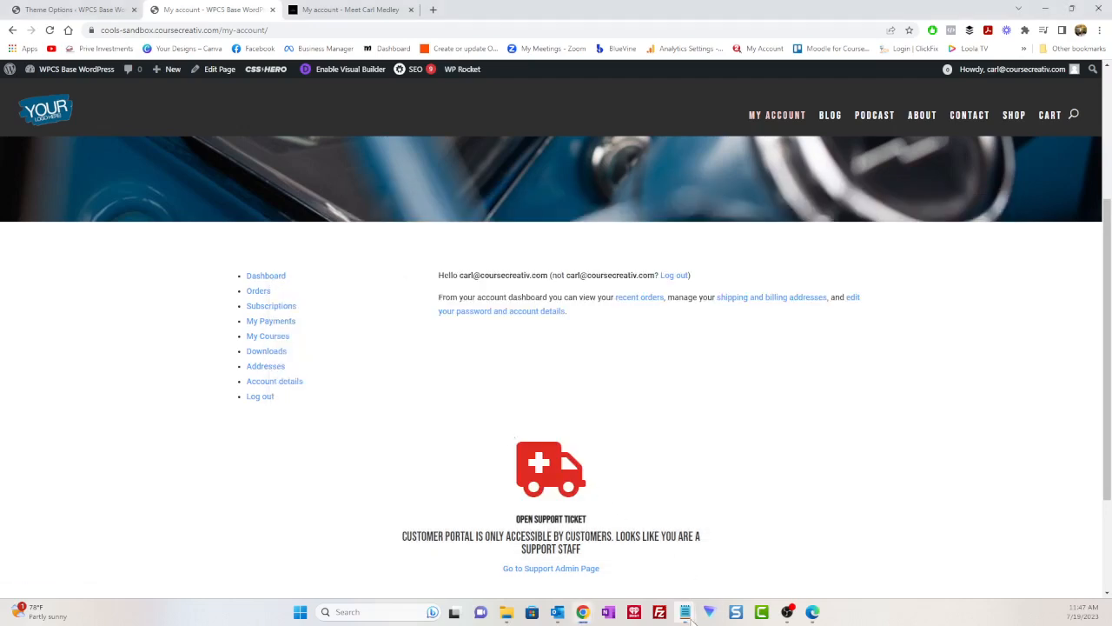
pyautogui.moveTo(689, 614)
pyautogui.click(732, 521)
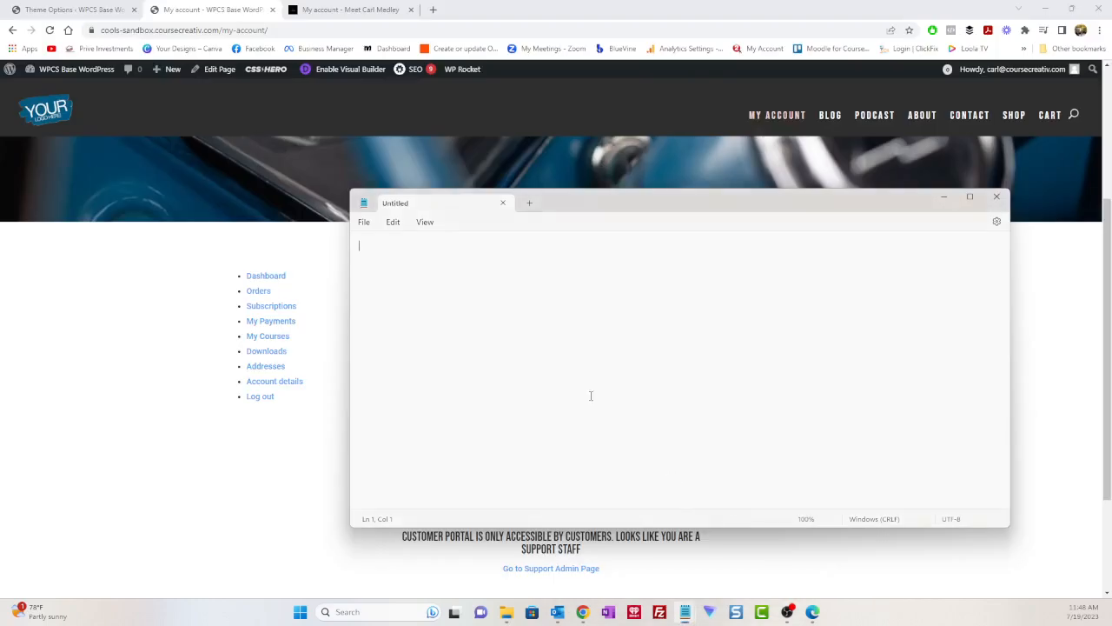
pyautogui.hotkey('ctrl', 'v')
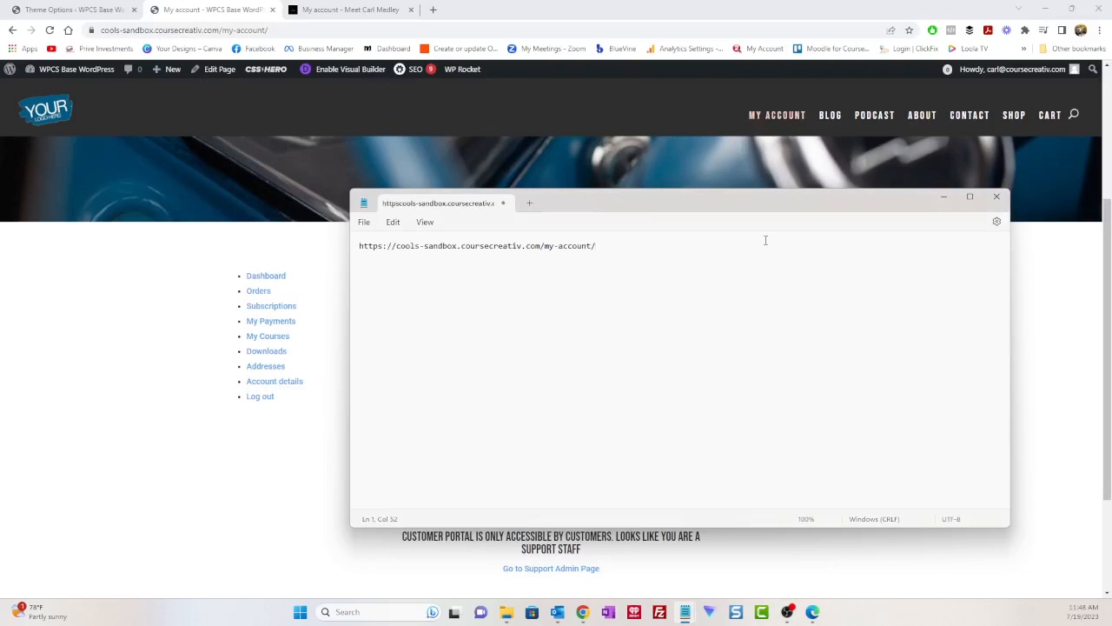
pyautogui.moveTo(664, 207); pyautogui.dragTo(1111, 226)
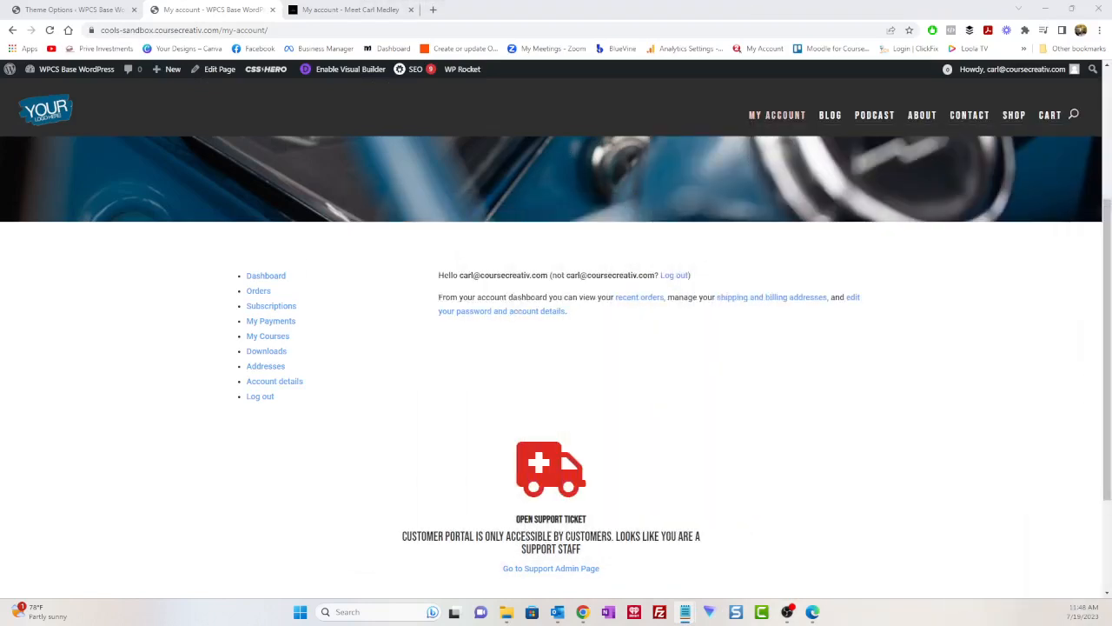
# Copy the link addresses of the account menu's Orders and Subscriptions entries for the note.
pyautogui.rightClick(259, 292)
pyautogui.click(313, 363)
pyautogui.rightClick(272, 308)
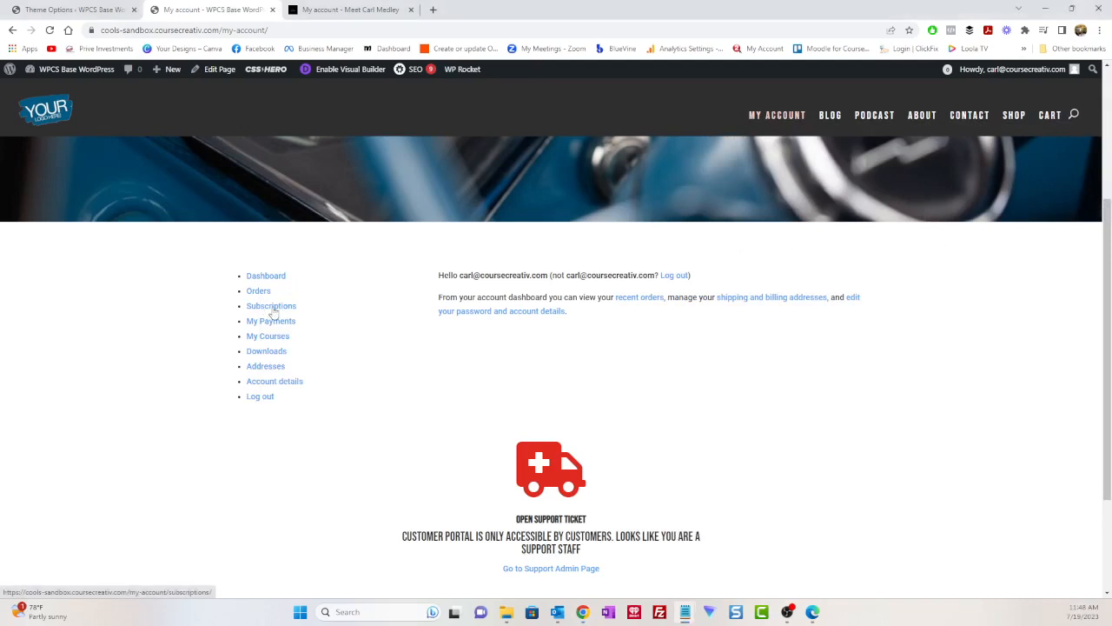
pyautogui.click(339, 378)
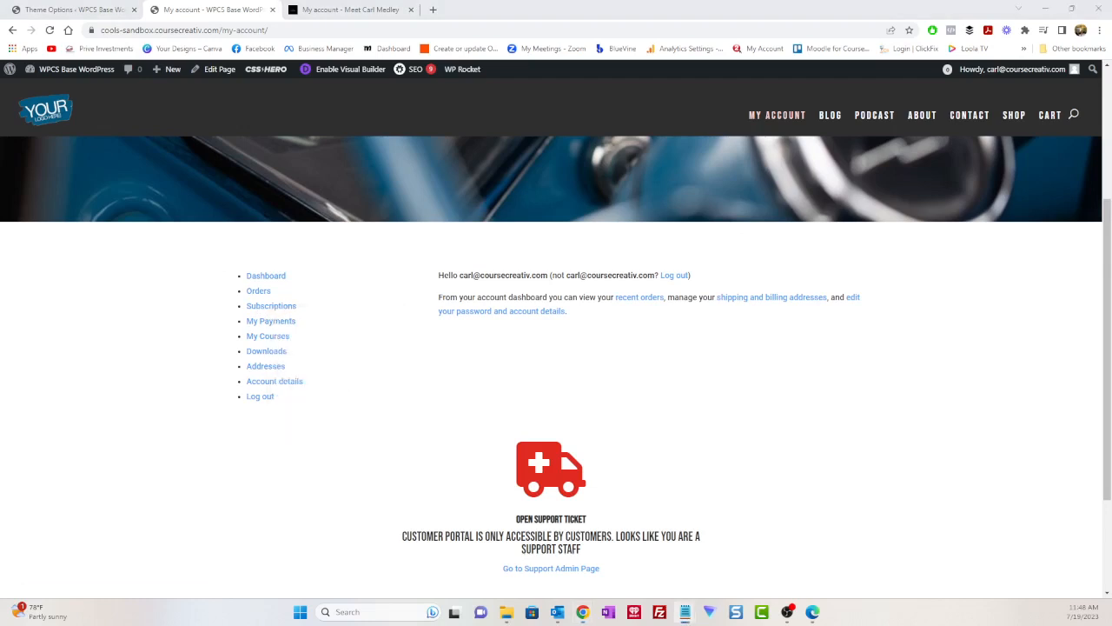
# Copy the My Payments and My Courses link addresses from the account menu into the note.
pyautogui.rightClick(261, 323)
pyautogui.click(332, 396)
pyautogui.rightClick(265, 339)
pyautogui.click(317, 408)
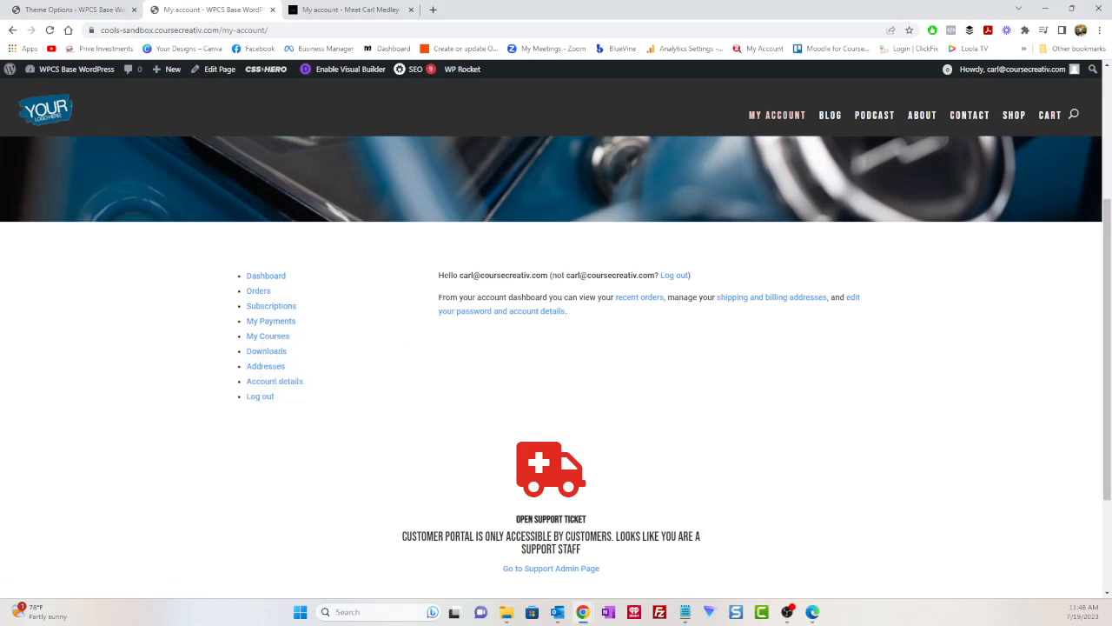
pyautogui.hotkey('alt', 'Tab')
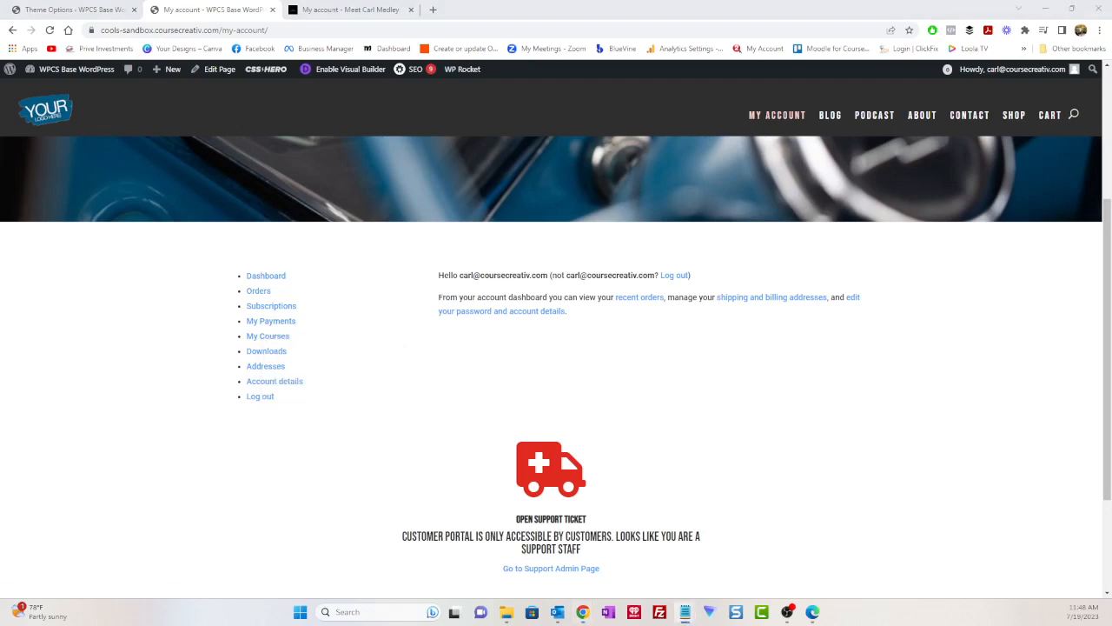
# Copy the Downloads and Addresses link addresses from the account menu into the note.
pyautogui.rightClick(276, 352)
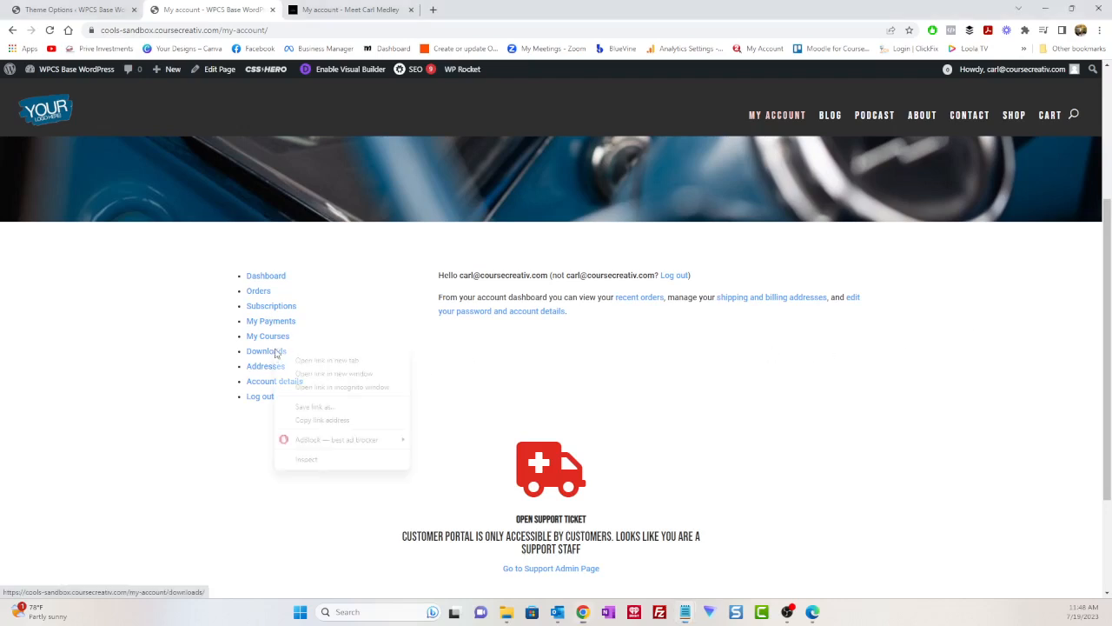
pyautogui.click(335, 419)
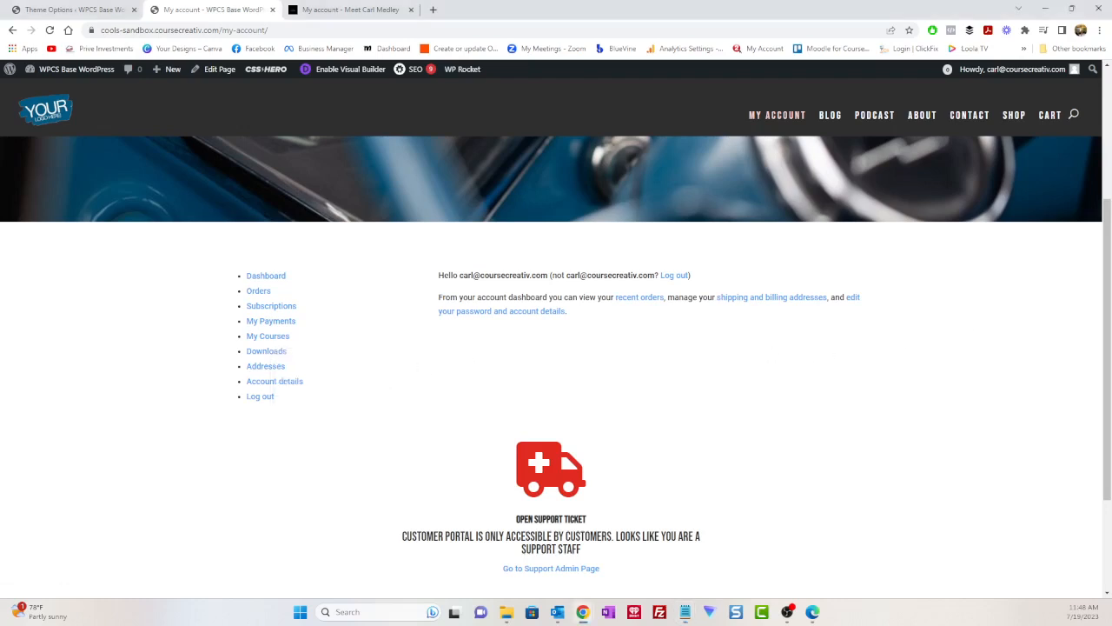
pyautogui.hotkey('alt', 'Tab')
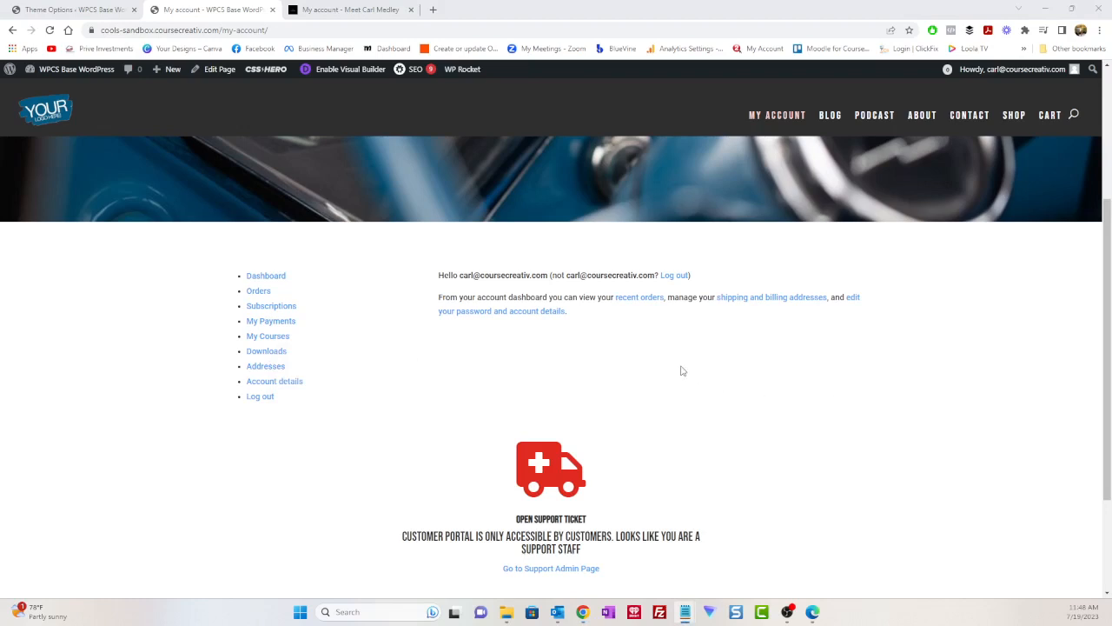
pyautogui.rightClick(266, 371)
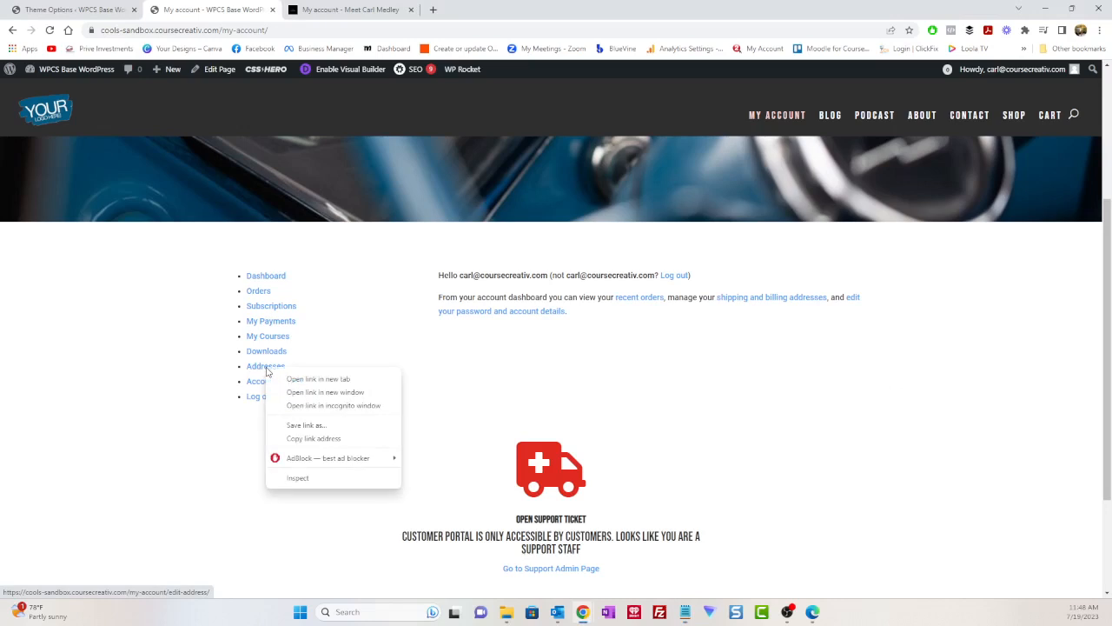
pyautogui.click(307, 440)
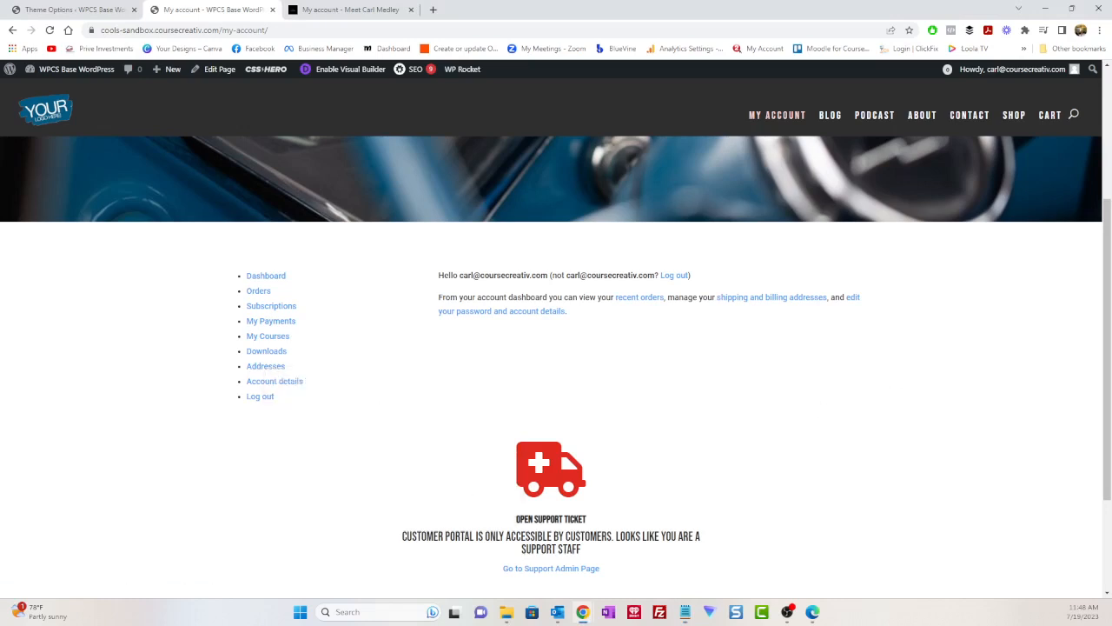
pyautogui.hotkey('alt', 'Tab')
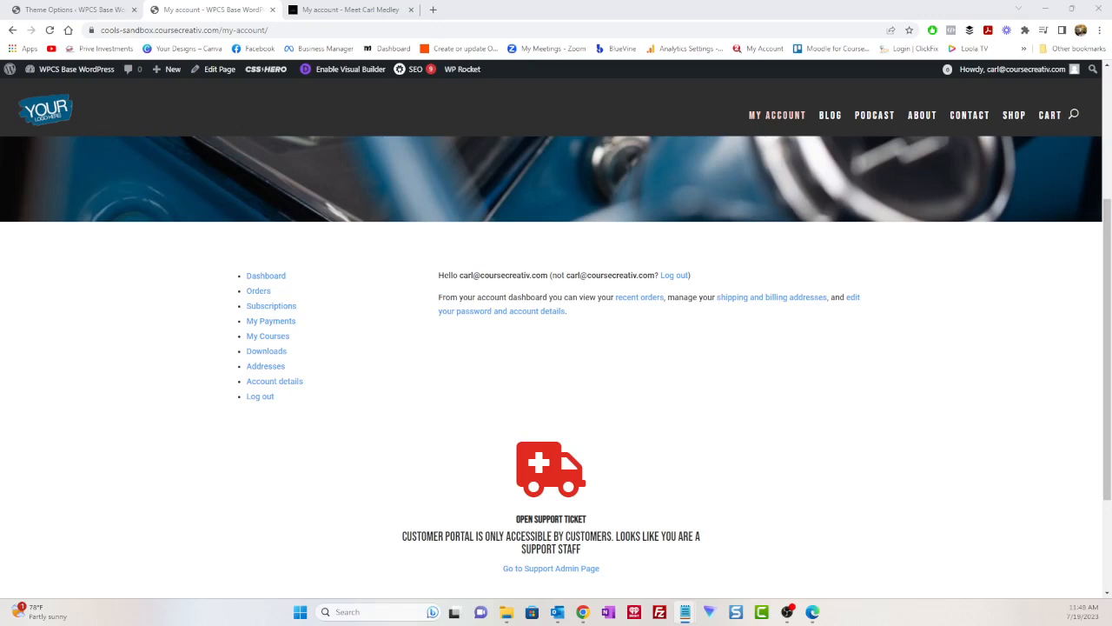
# Copy the Account details link address from the account menu into the note.
pyautogui.rightClick(259, 382)
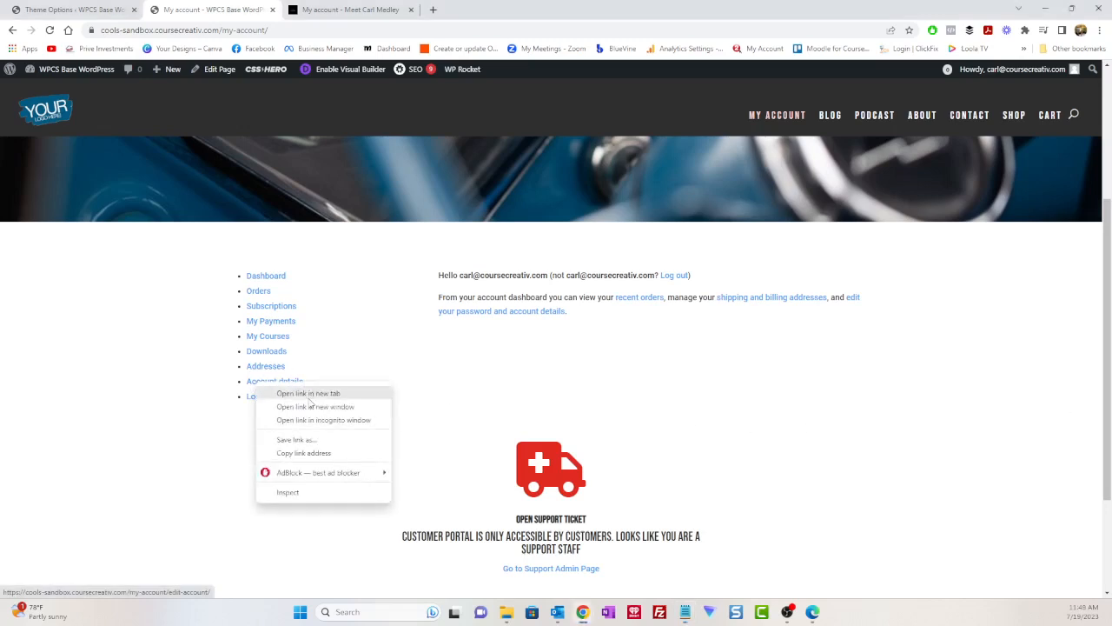
pyautogui.click(303, 452)
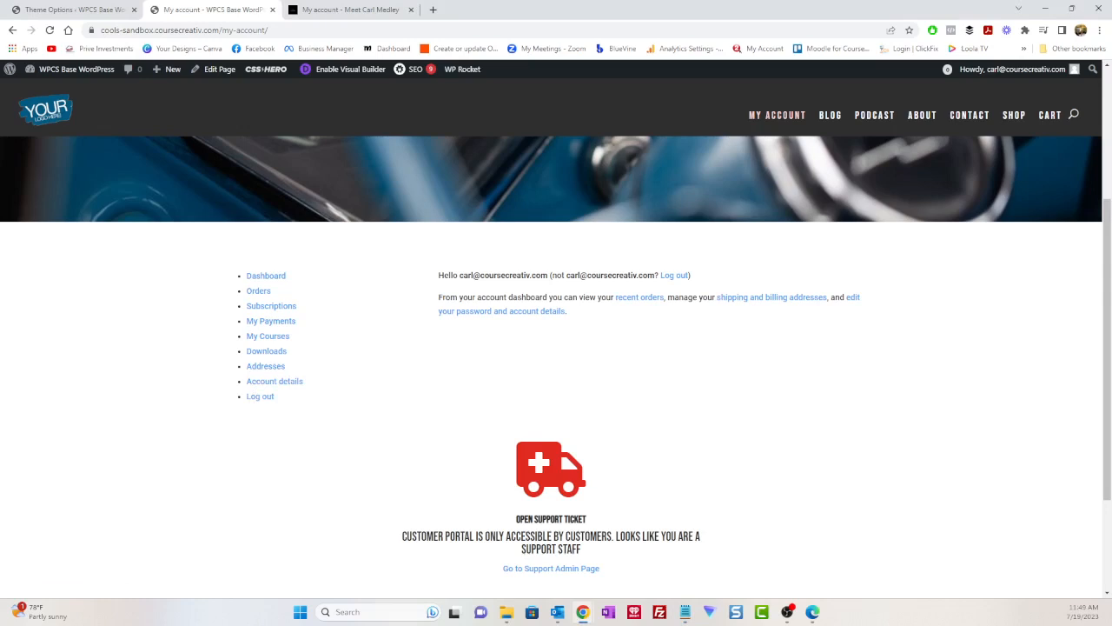
pyautogui.hotkey('alt', 'Tab')
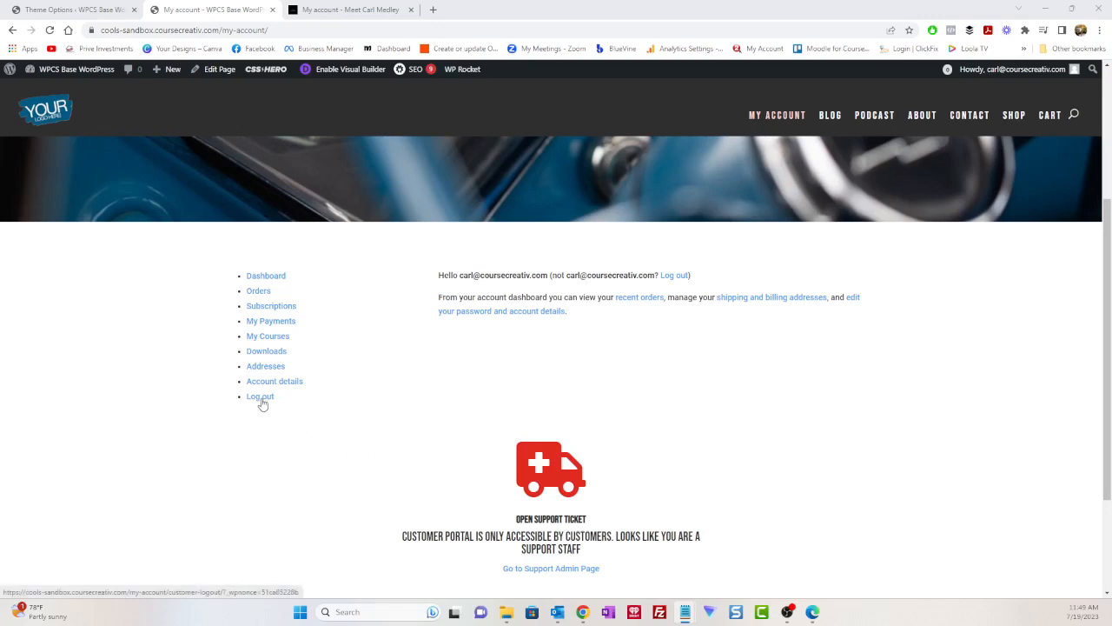
# Enable the Visual Builder on the sandbox My Account page and open the settings of the text module above the support ticket icon.
pyautogui.scroll(-3, 493, 469)
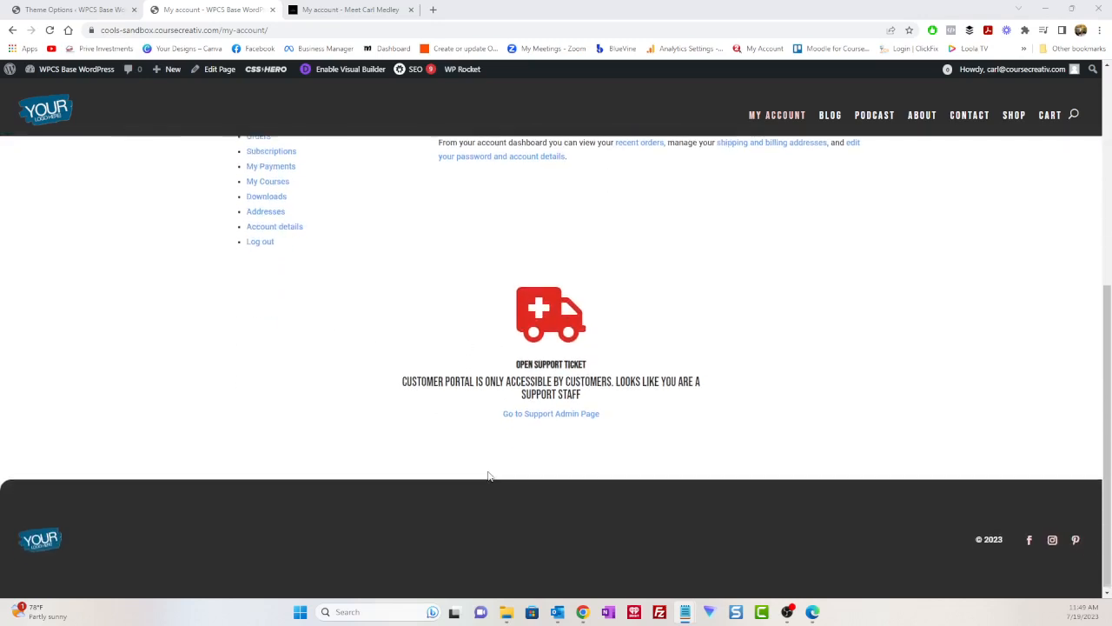
pyautogui.scroll(2, 487, 475)
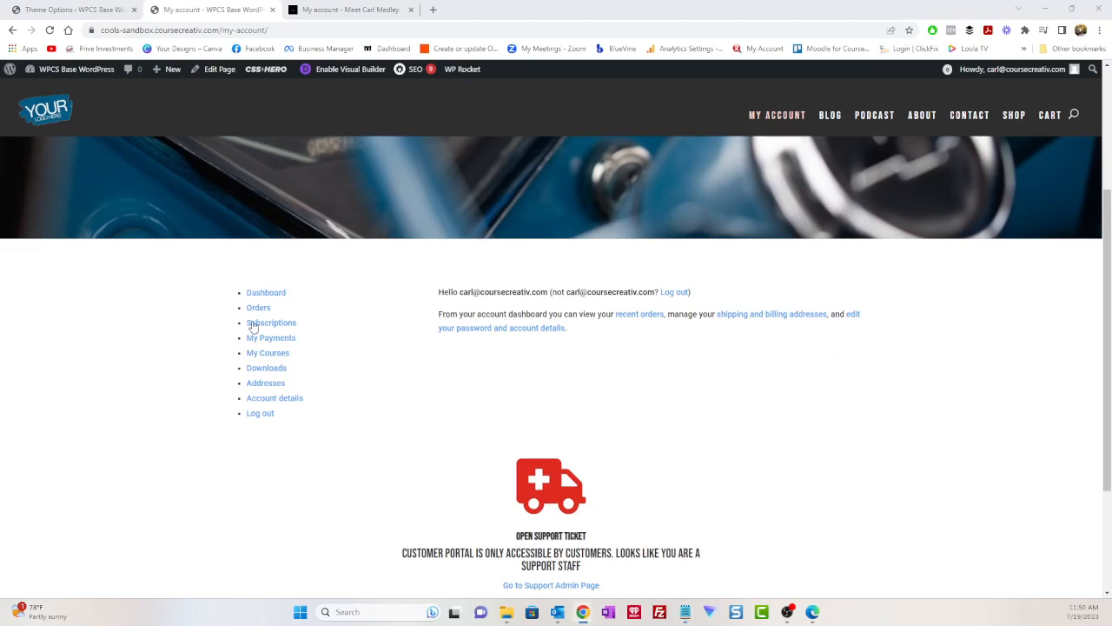
pyautogui.click(347, 70)
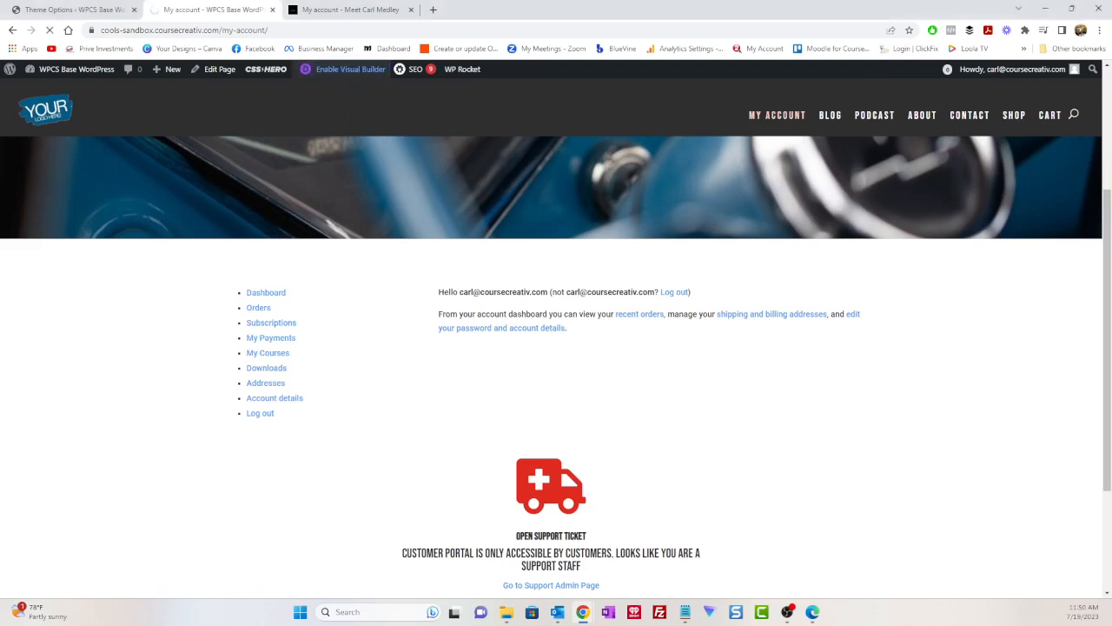
pyautogui.hotkey('alt', 'Tab')
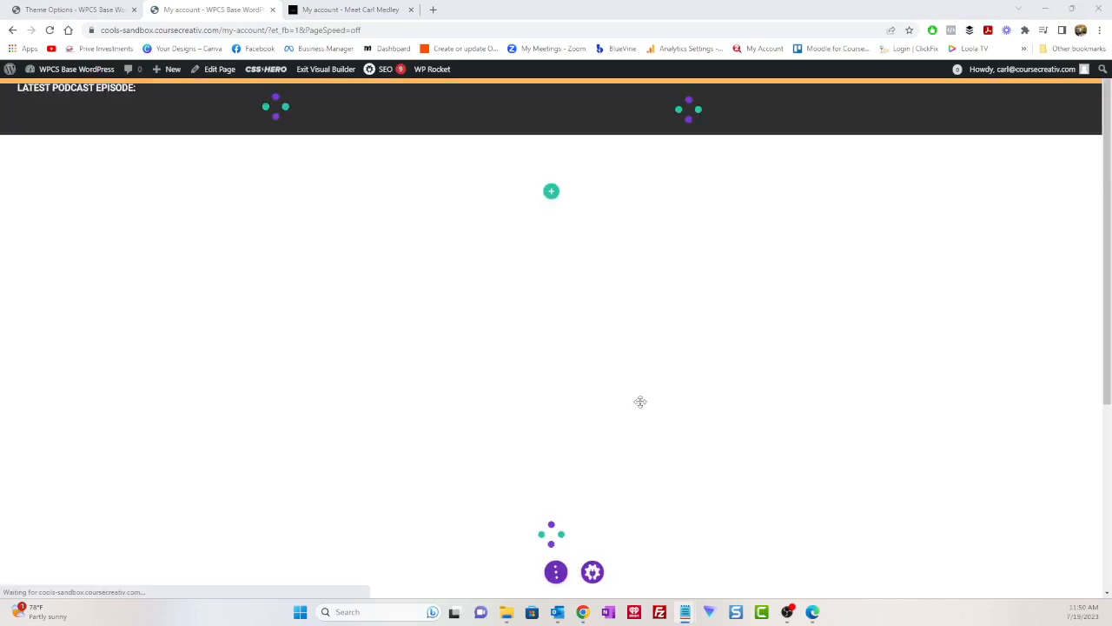
pyautogui.scroll(-3, 465, 446)
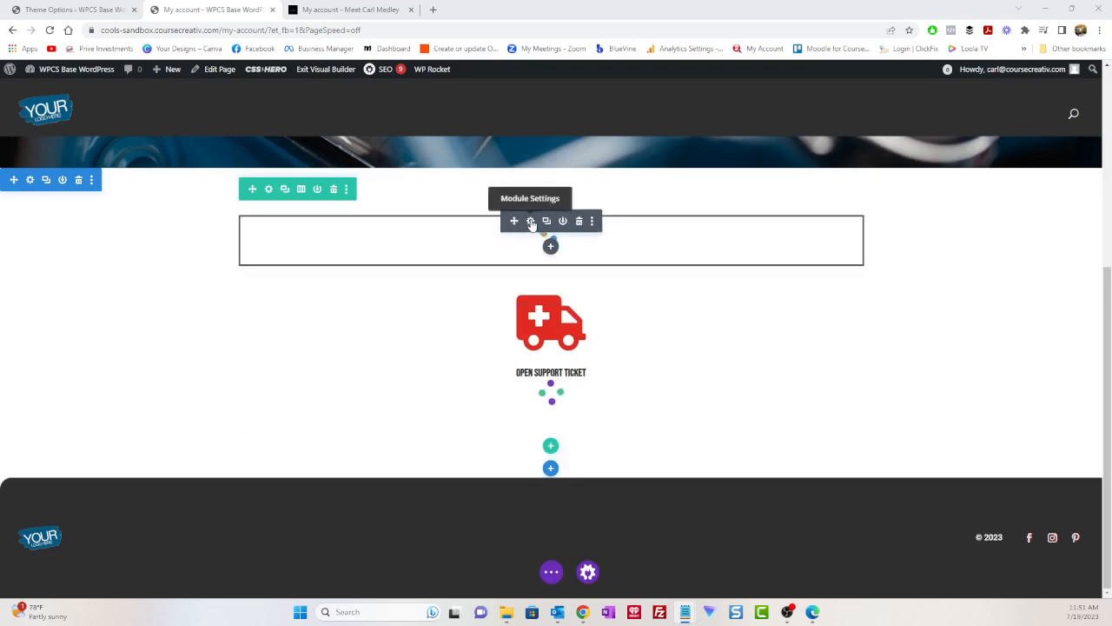
pyautogui.click(531, 223)
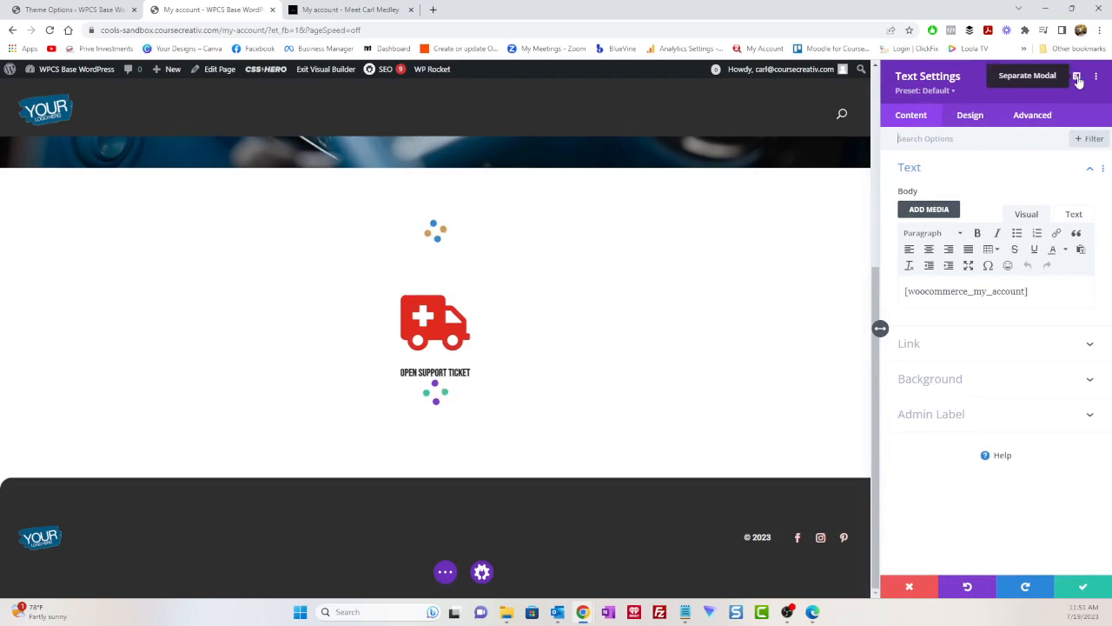
# Paste CSS into the text module's Main Element custom CSS, setting .woocommerce-MyAccount-navigation to display:none and .woocommerce-account .woocommerce-MyAccount-content to width: 100%.
pyautogui.click(1023, 117)
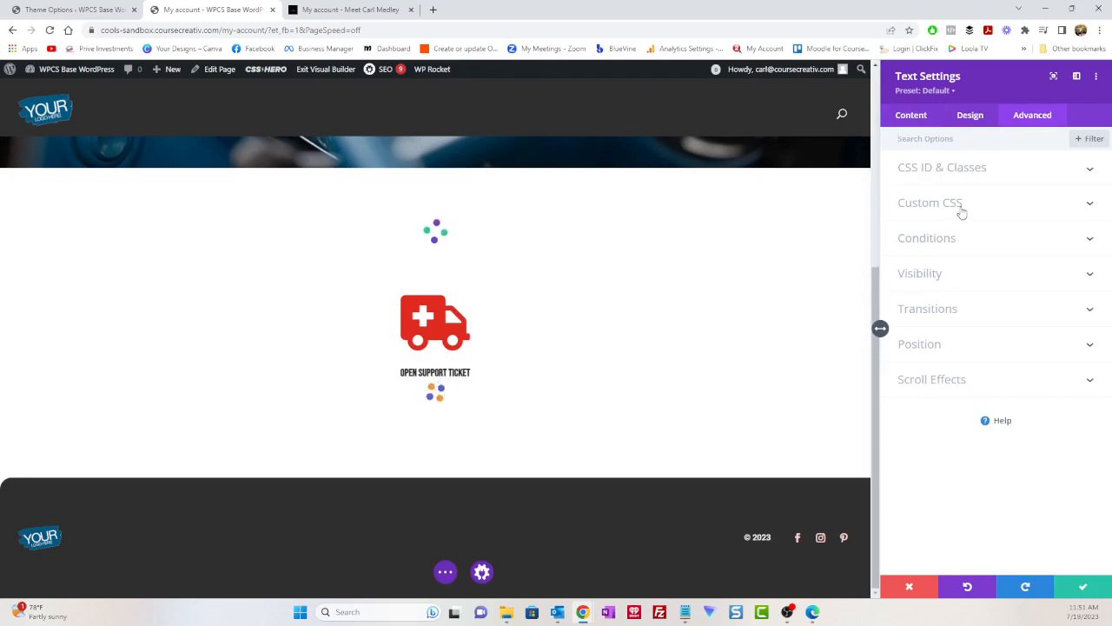
pyautogui.click(930, 202)
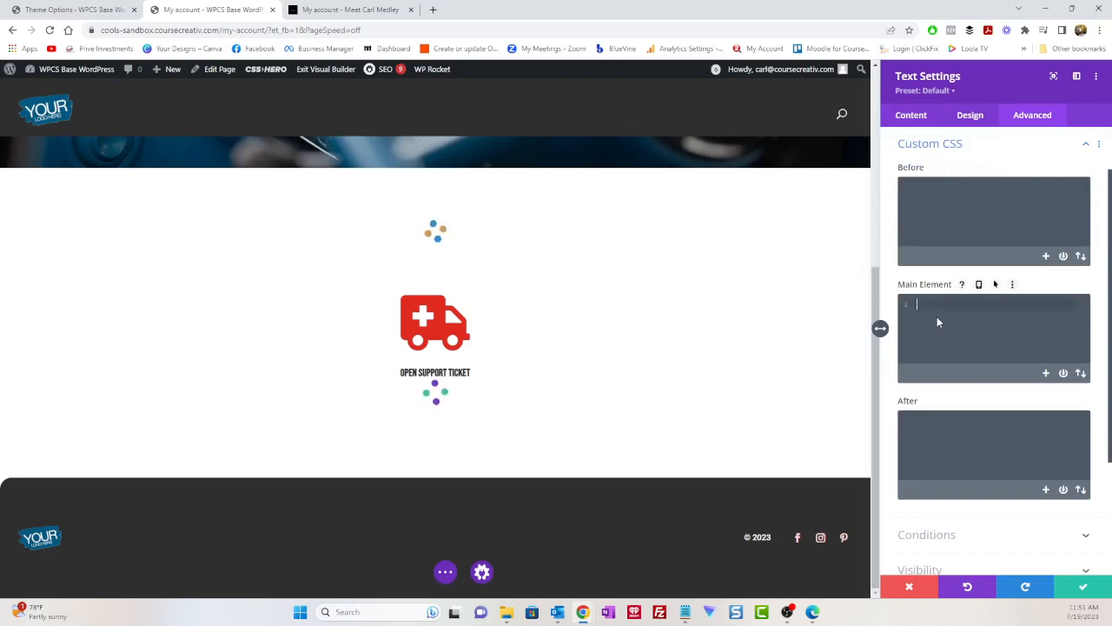
pyautogui.hotkey('ctrl', 'v')
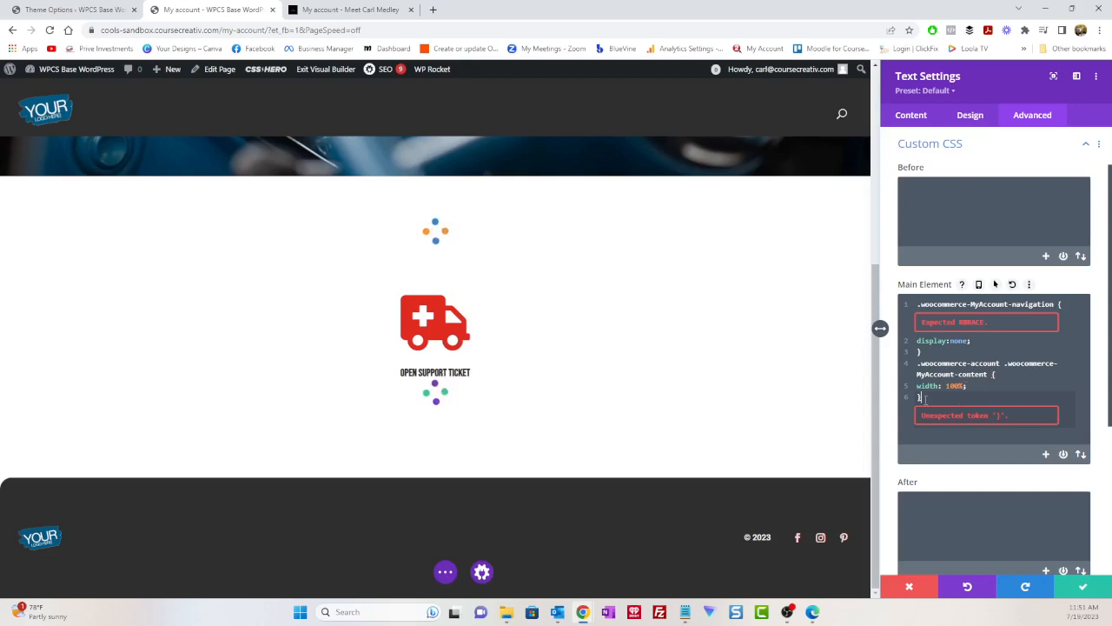
pyautogui.scroll(-5, 925, 399)
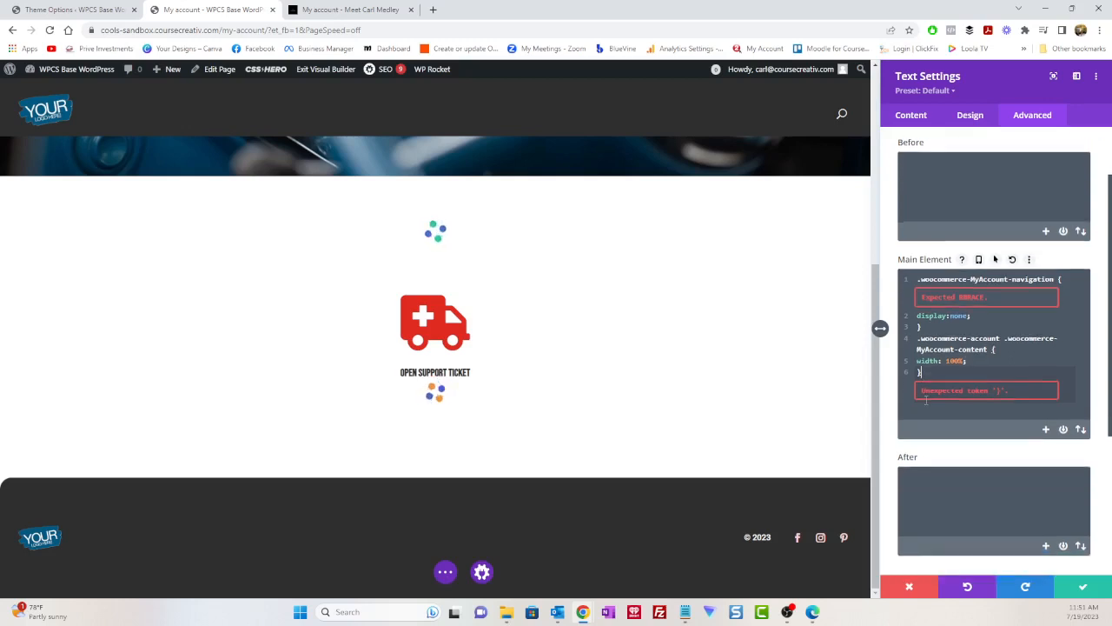
# Enable the Visual Builder on the reference site's My Account page and open the settings of the account text module below the support ticket.
pyautogui.scroll(2, 928, 404)
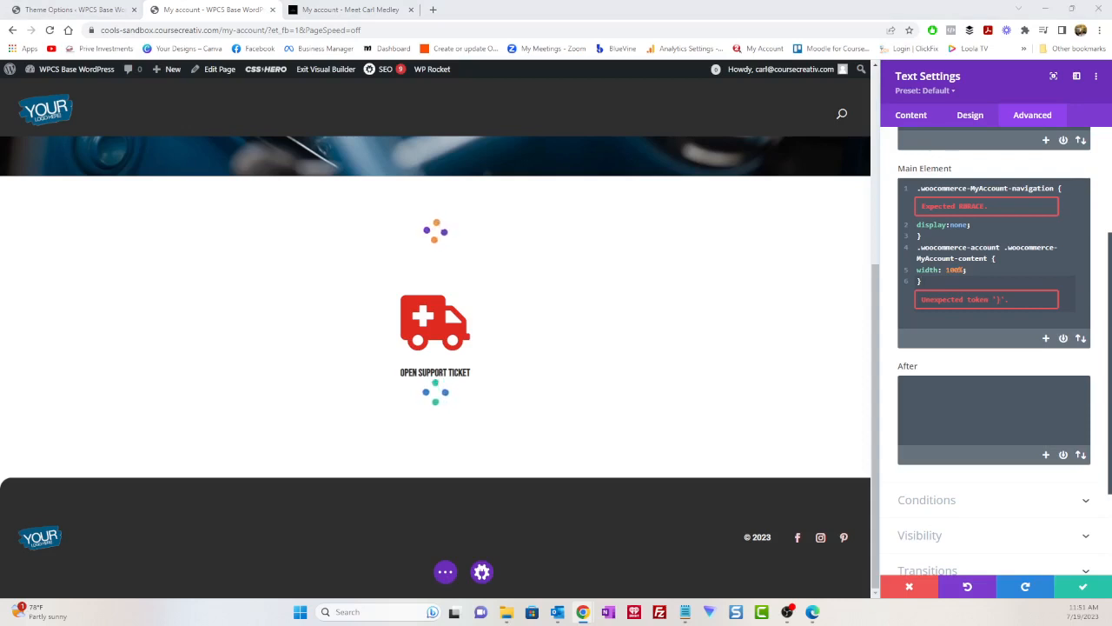
pyautogui.click(358, 12)
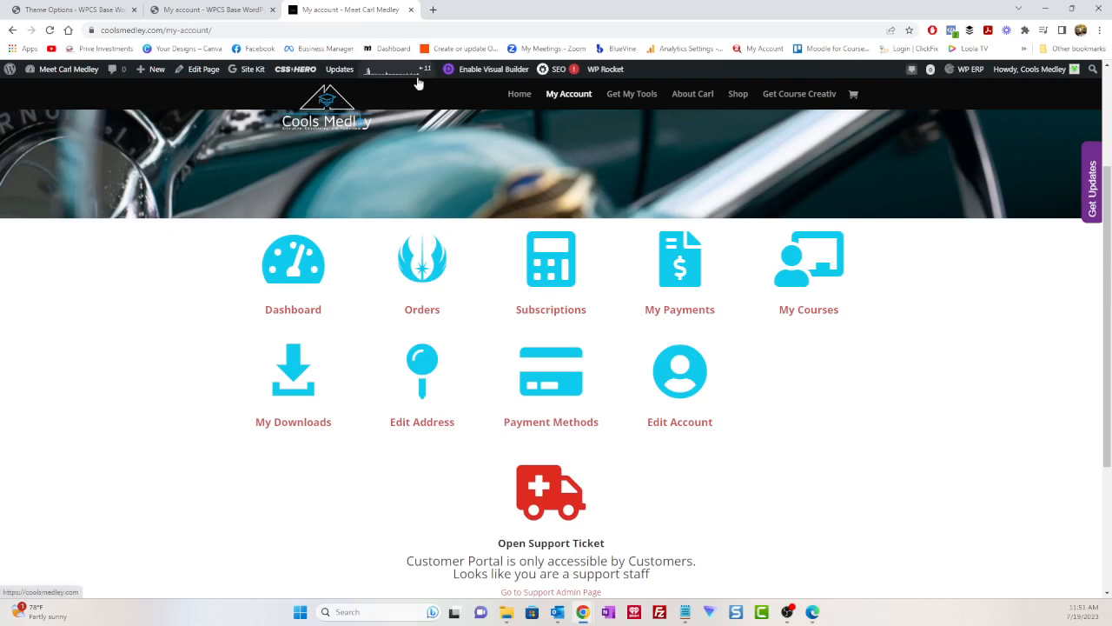
pyautogui.click(482, 69)
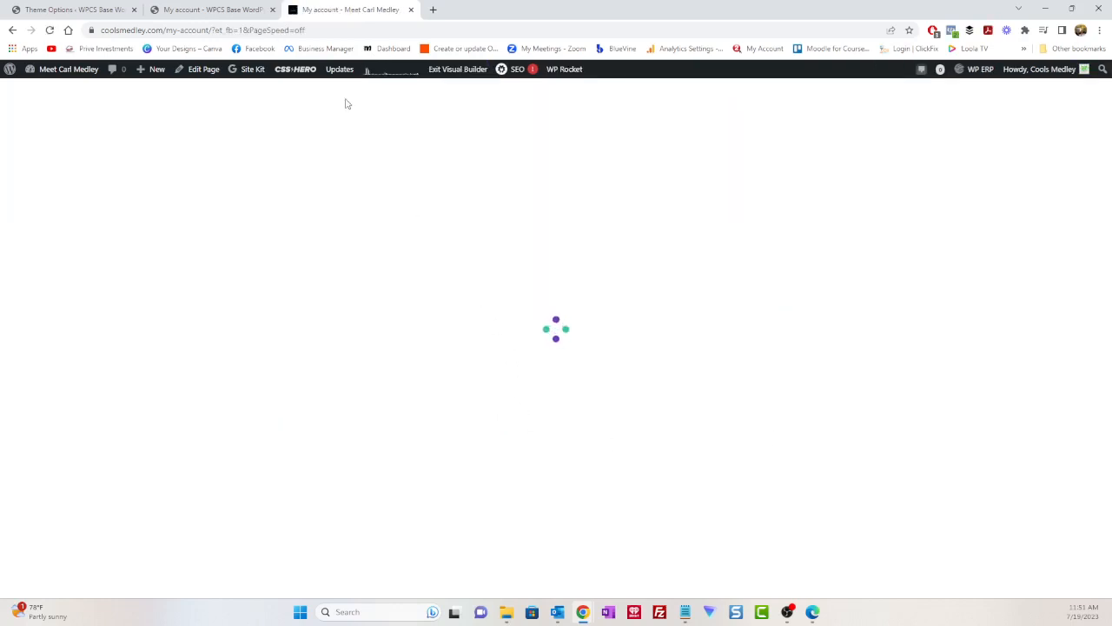
pyautogui.click(215, 7)
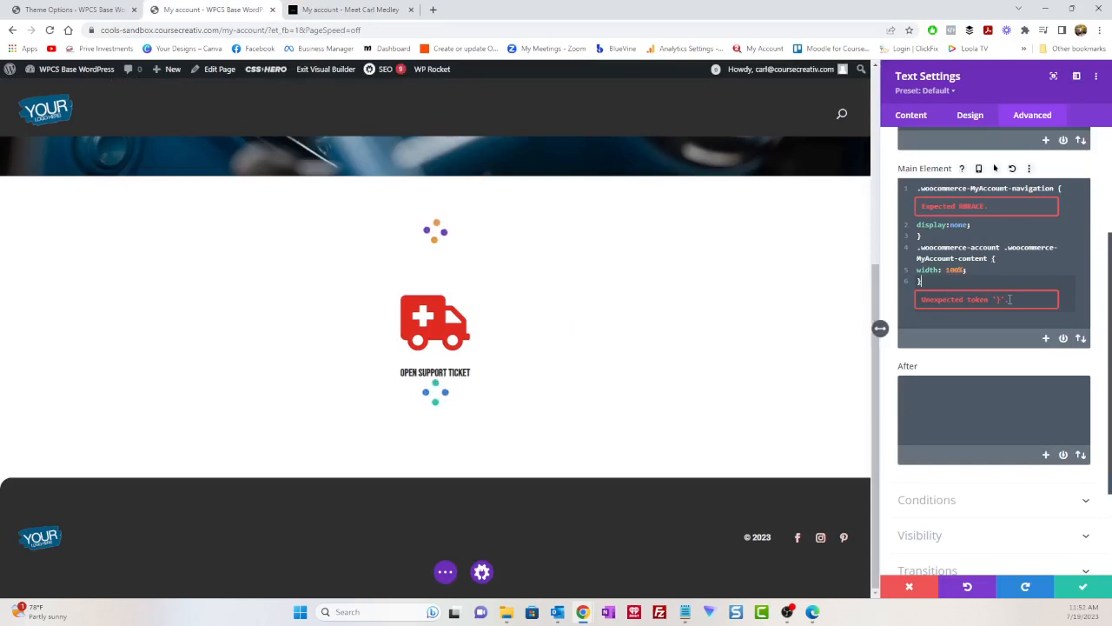
pyautogui.click(348, 10)
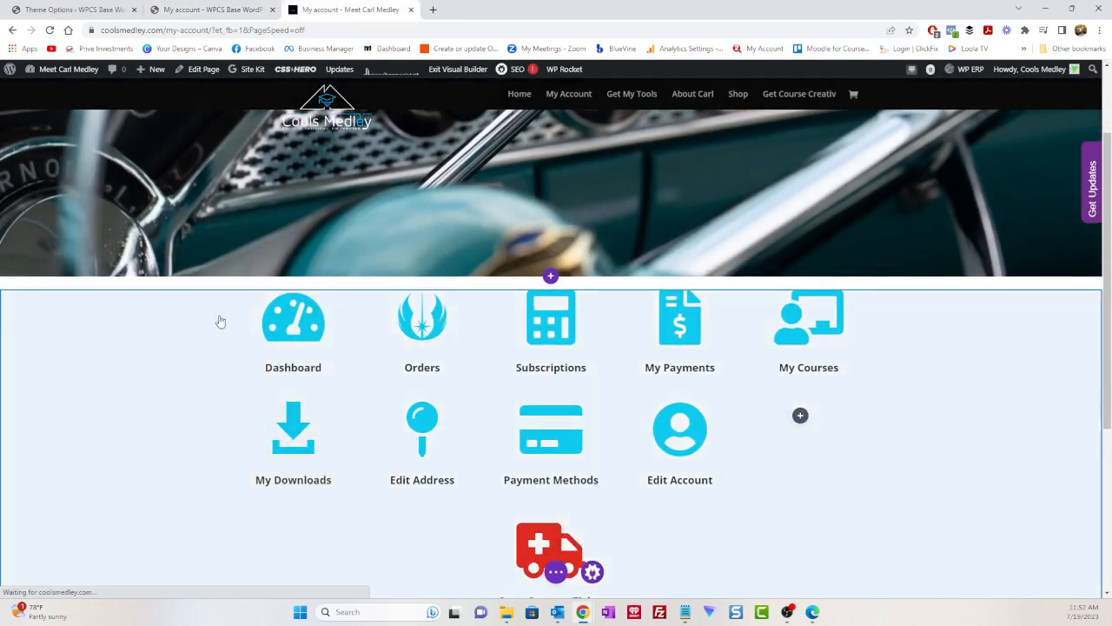
pyautogui.scroll(-1, 230, 324)
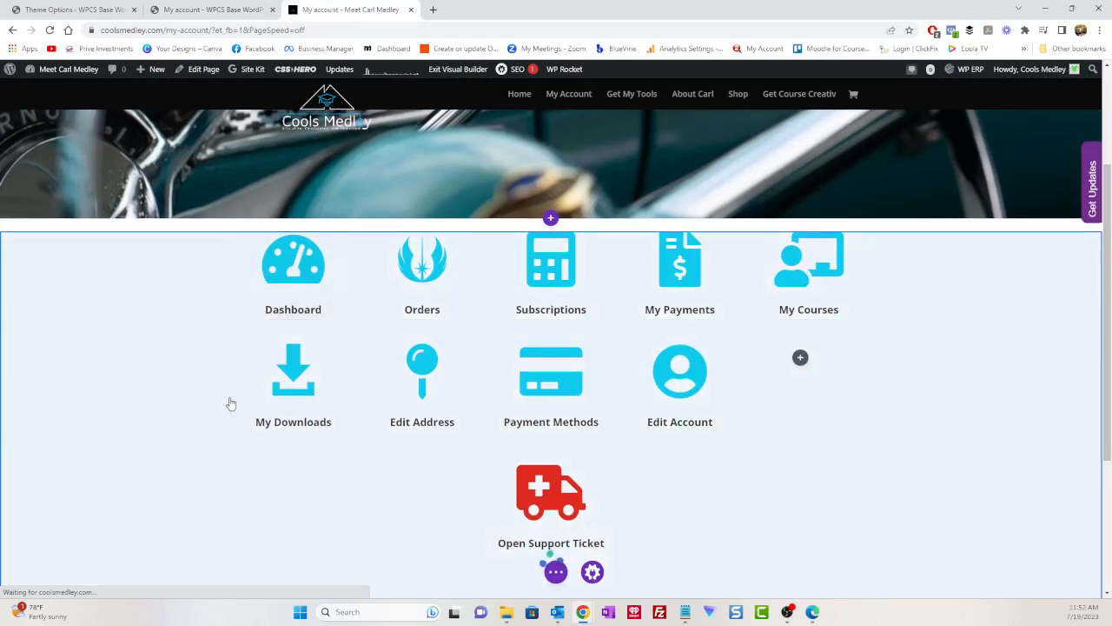
pyautogui.scroll(-3, 231, 403)
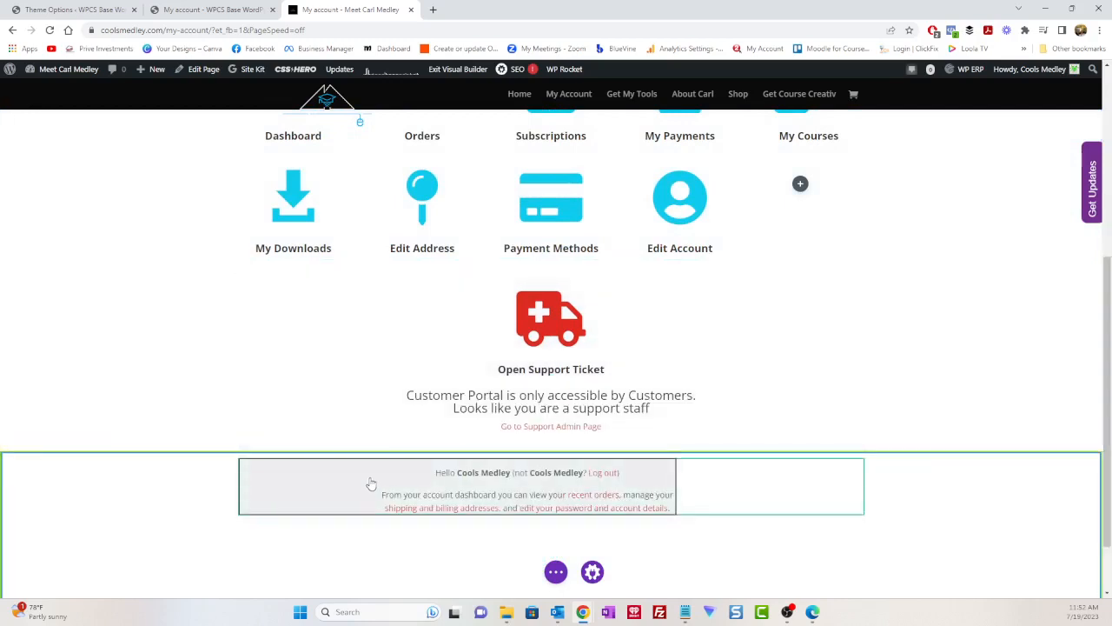
pyautogui.moveTo(370, 476)
pyautogui.click(427, 464)
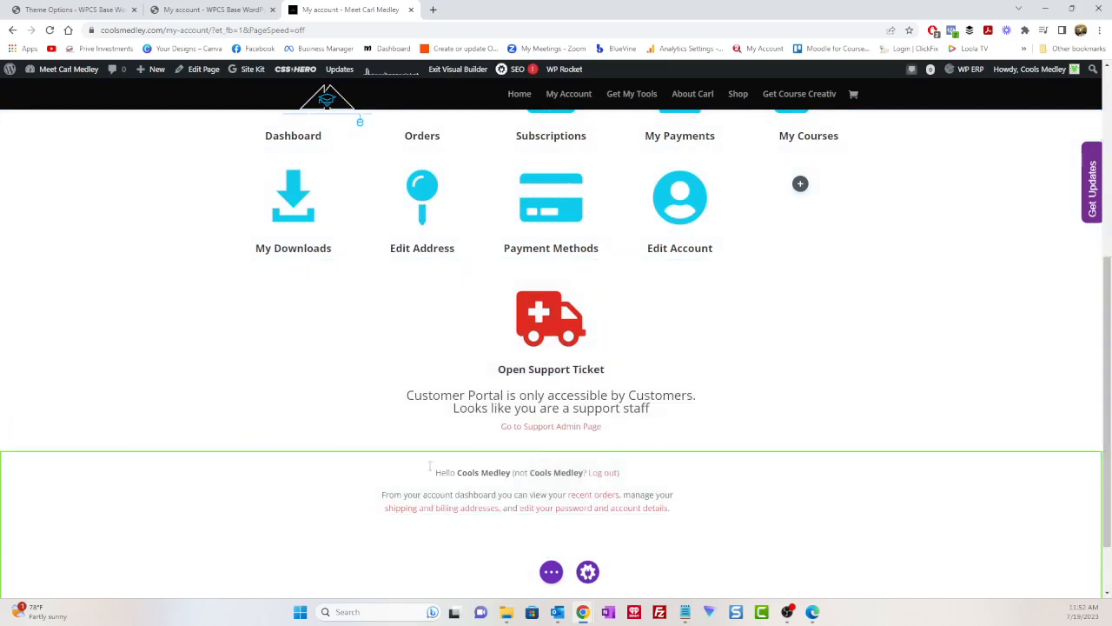
# Examine the Main Element custom CSS in the reference text module and close its settings without changes.
pyautogui.click(691, 272)
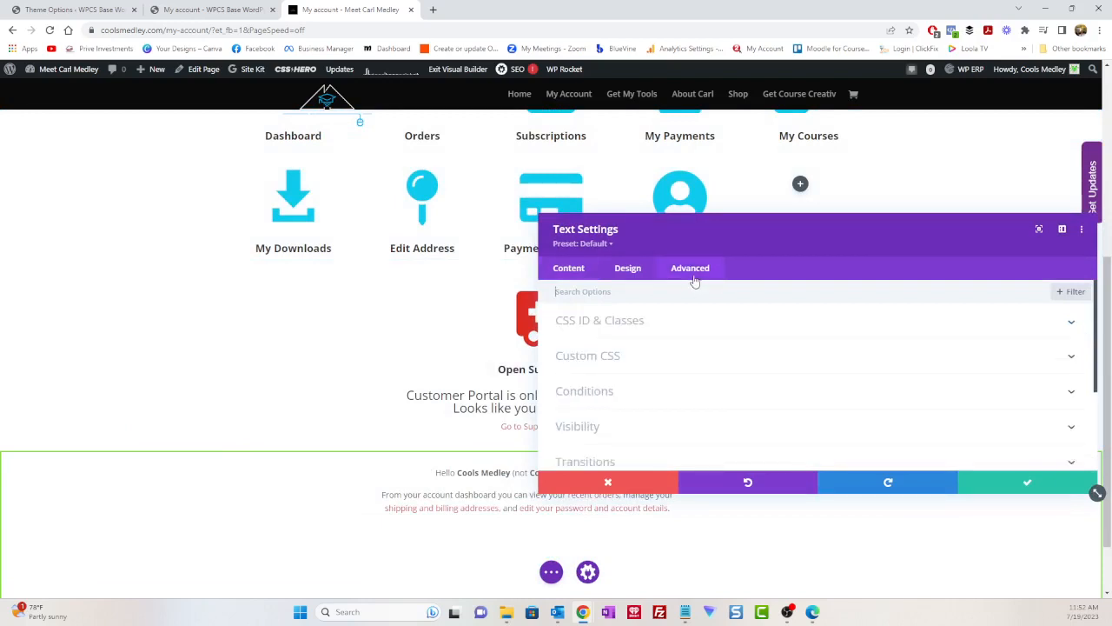
pyautogui.click(639, 357)
pyautogui.scroll(-2, 641, 358)
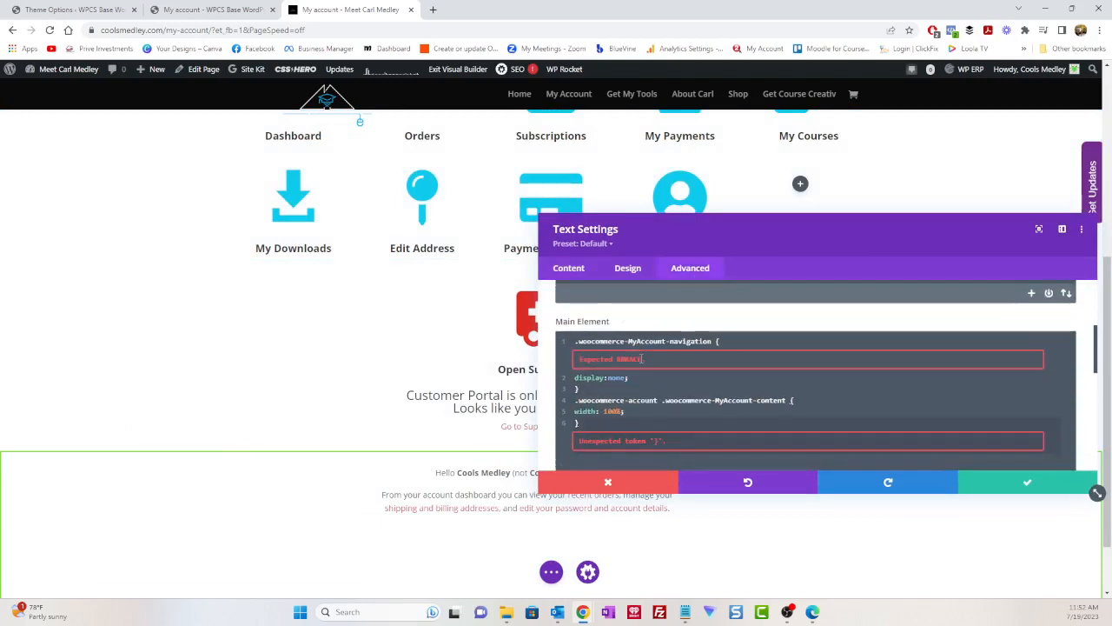
pyautogui.scroll(-2, 680, 376)
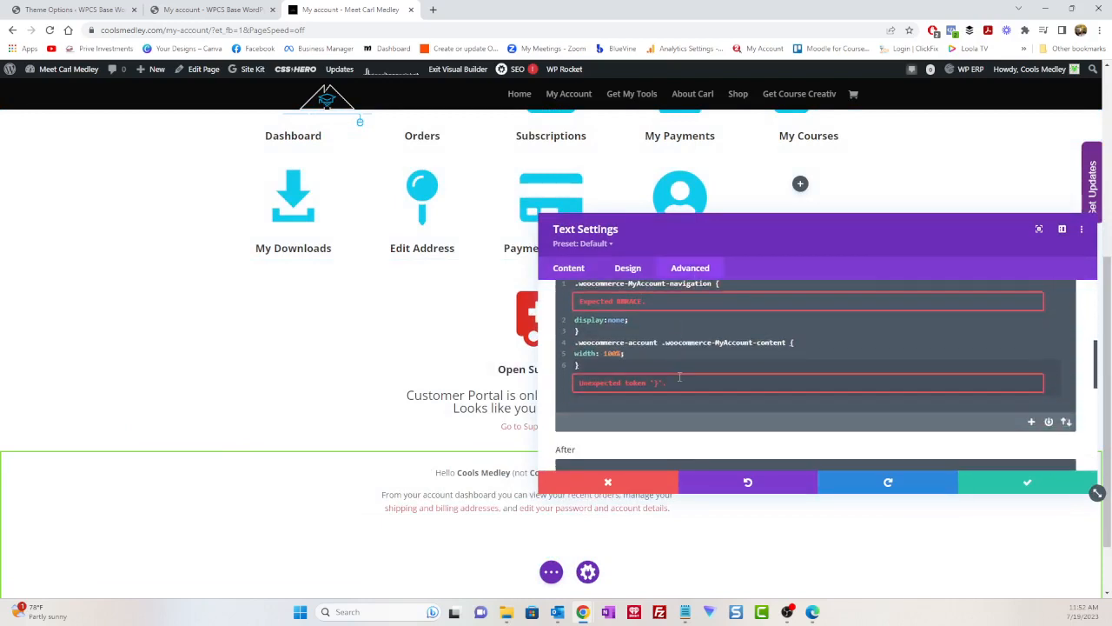
pyautogui.scroll(2, 680, 379)
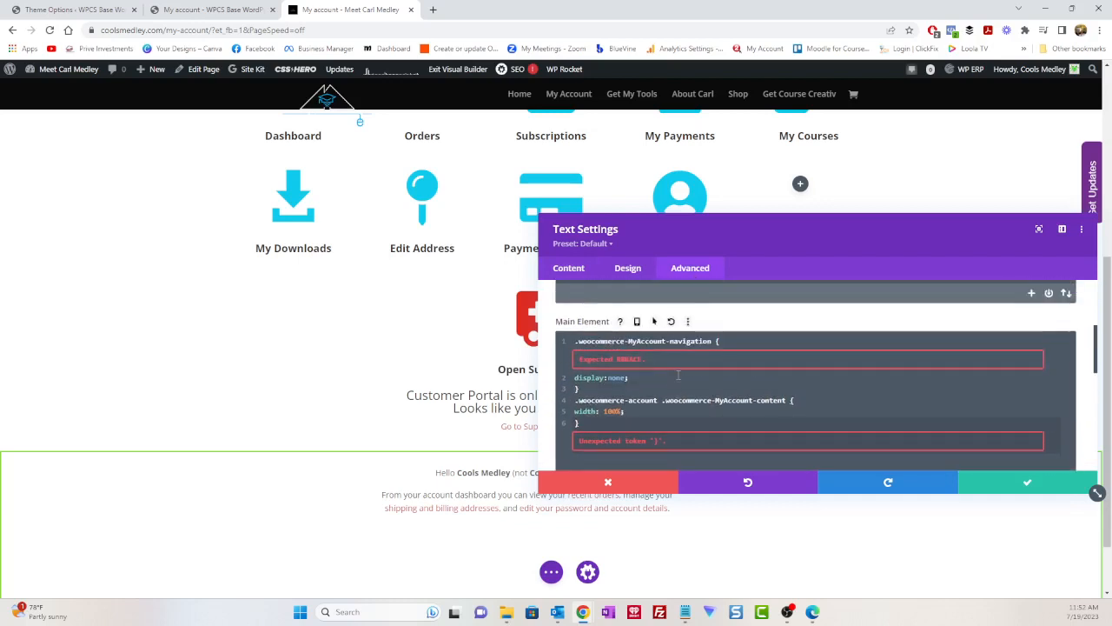
pyautogui.scroll(2, 679, 375)
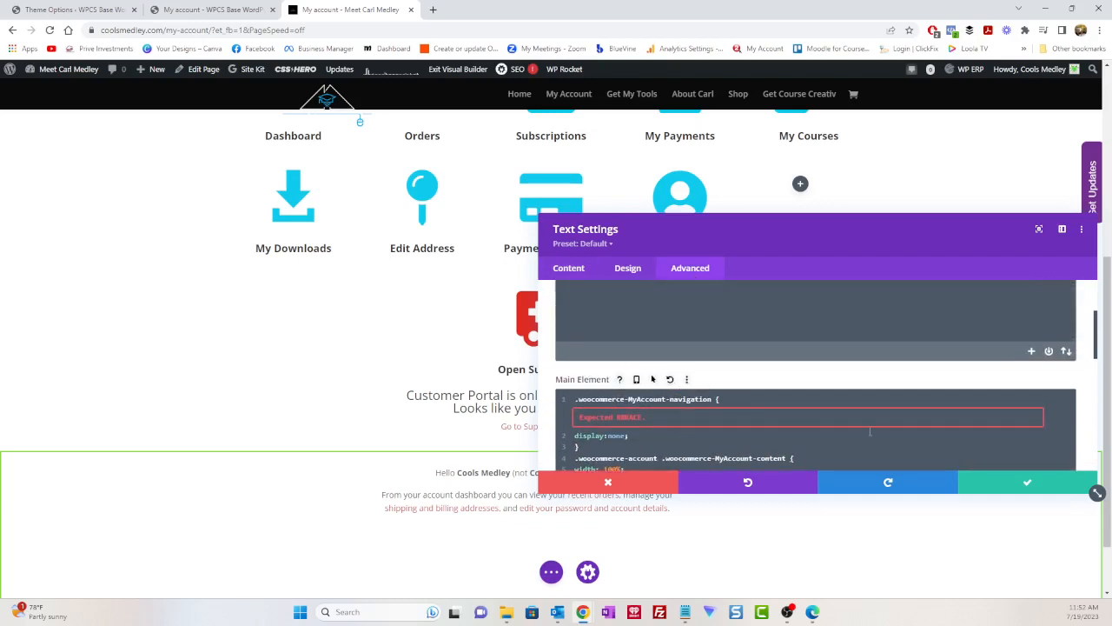
pyautogui.click(607, 484)
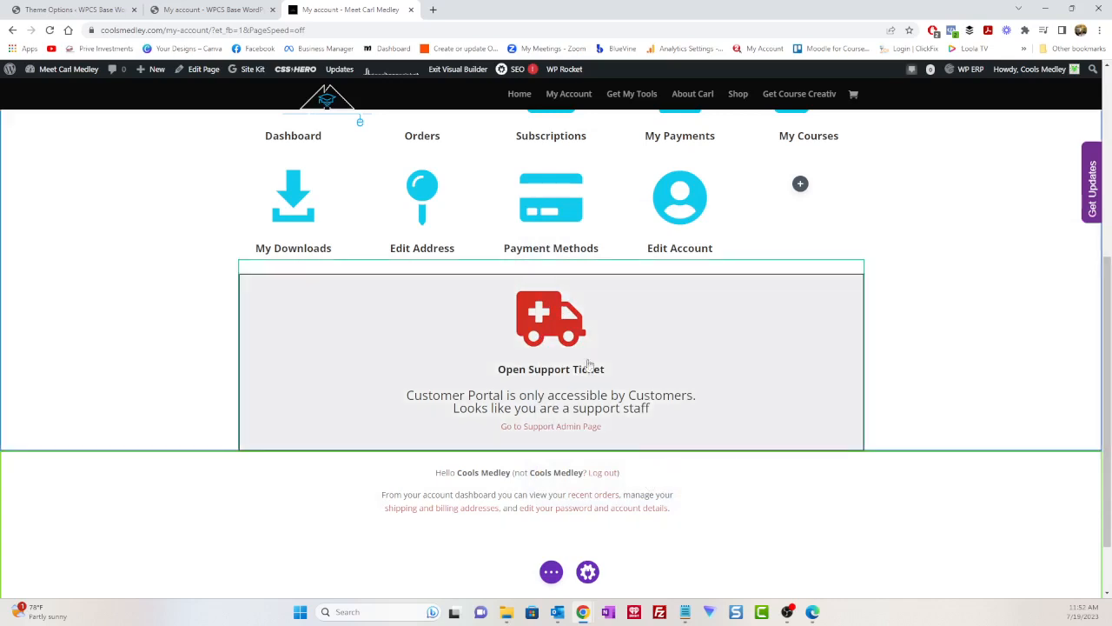
# Save the sandbox text module's settings and move the module below the Open Support Ticket blurb.
pyautogui.click(213, 10)
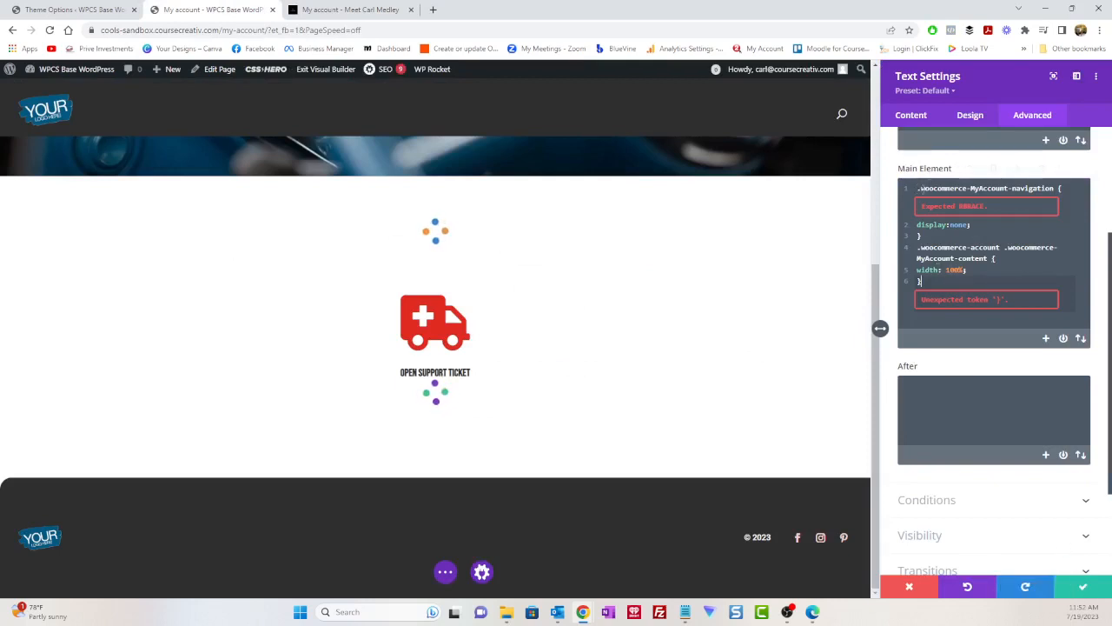
pyautogui.click(1084, 591)
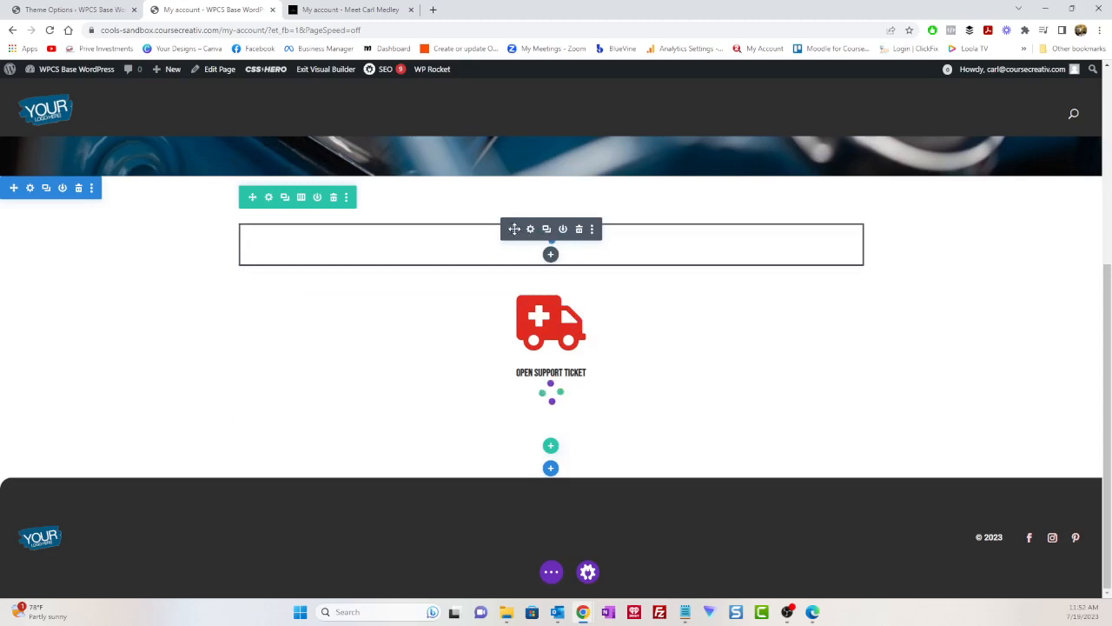
pyautogui.moveTo(514, 228); pyautogui.dragTo(518, 284)
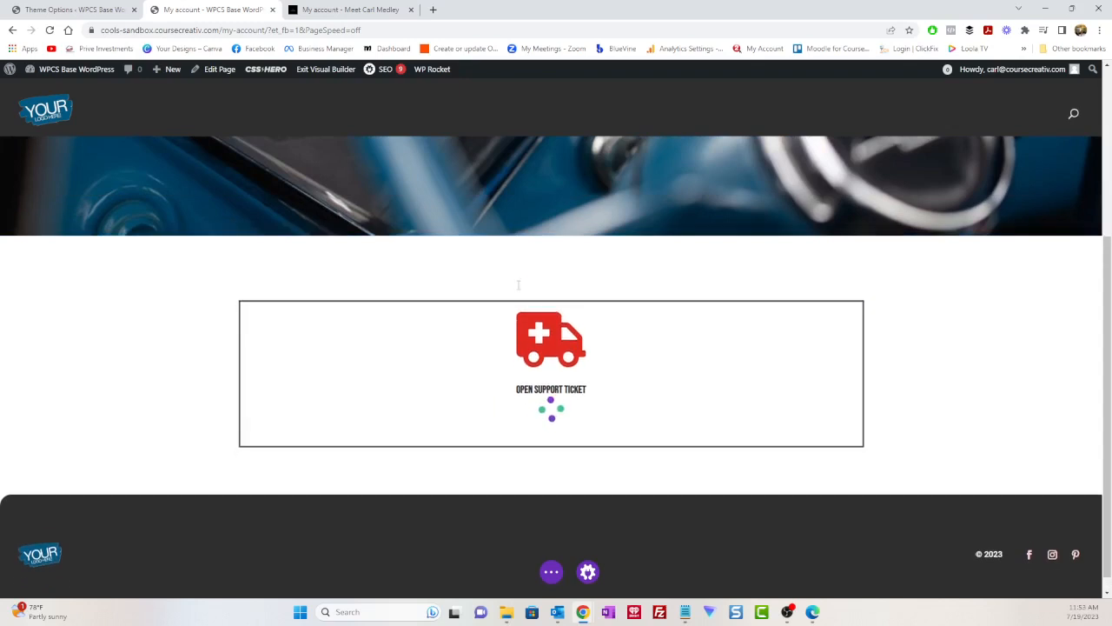
# Following the reference icon layout, insert a five-column row below the sandbox support ticket row with a default Blurb module in its first column.
pyautogui.click(348, 10)
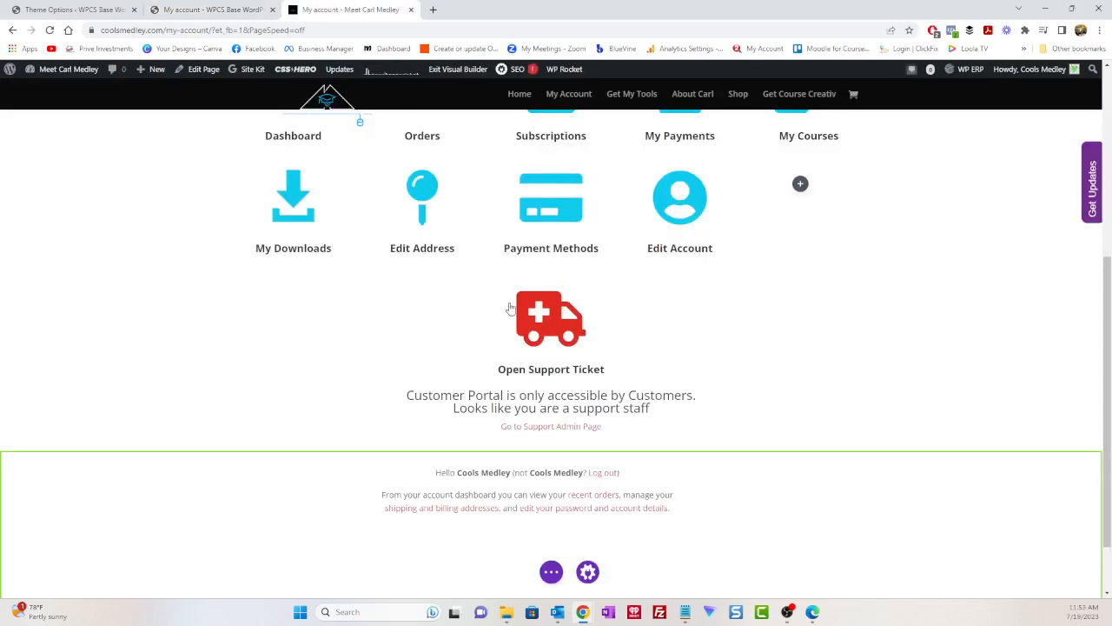
pyautogui.click(208, 9)
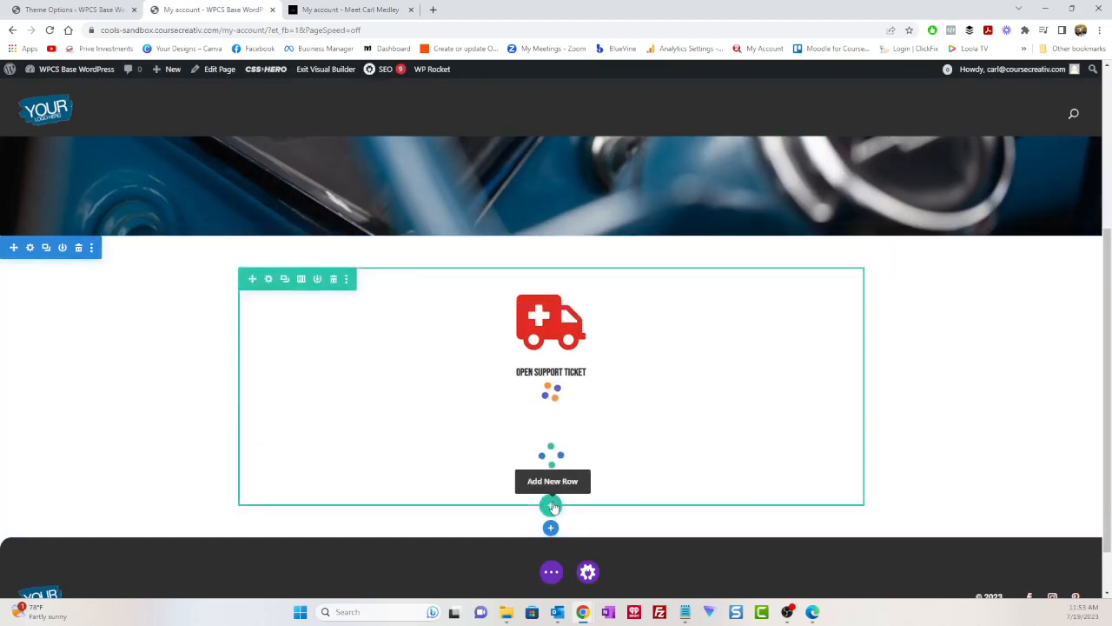
pyautogui.click(320, 11)
pyautogui.scroll(2, 415, 228)
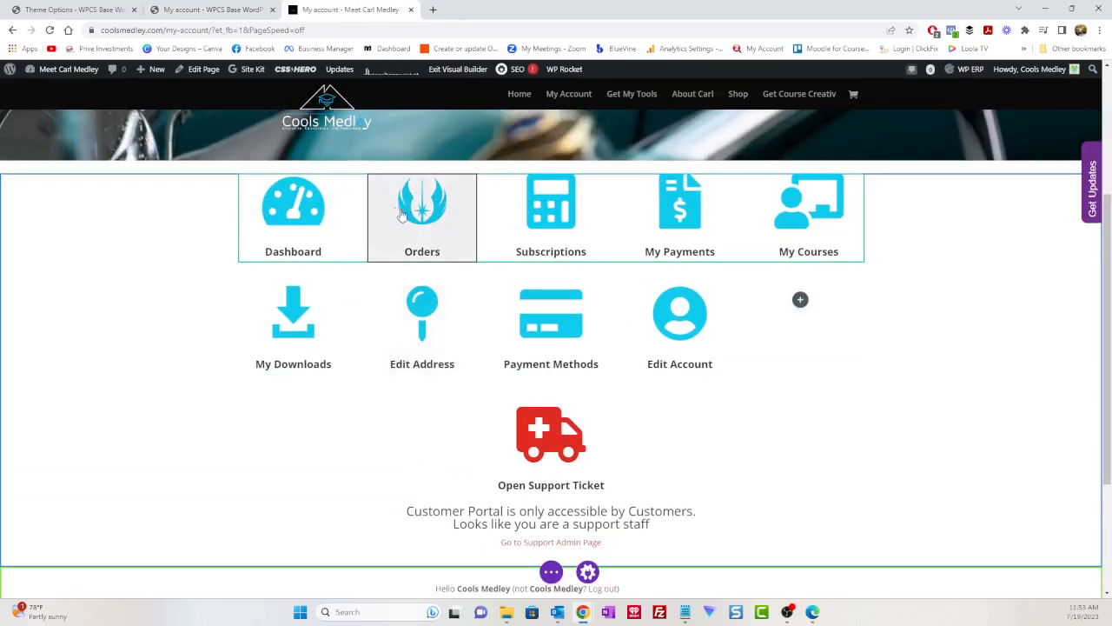
pyautogui.click(202, 9)
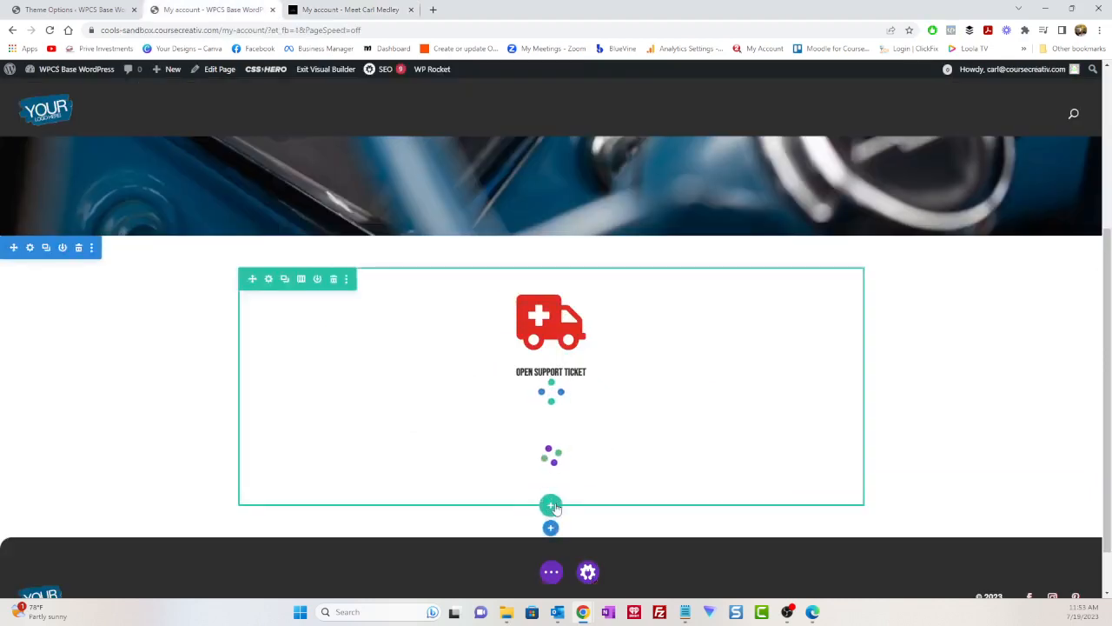
pyautogui.click(551, 506)
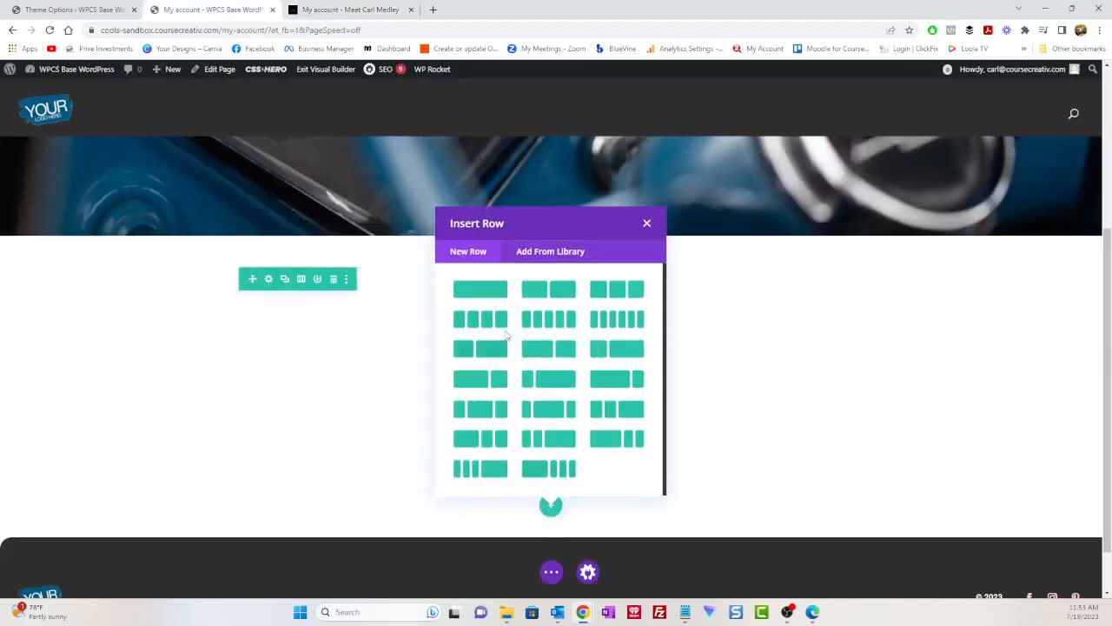
pyautogui.click(559, 321)
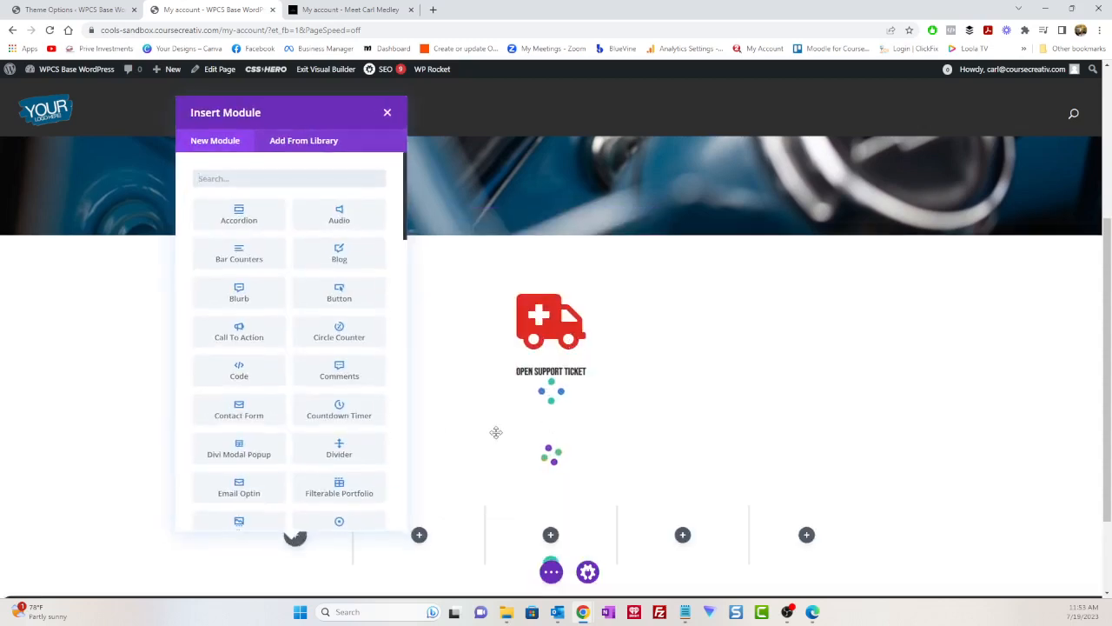
pyautogui.click(240, 293)
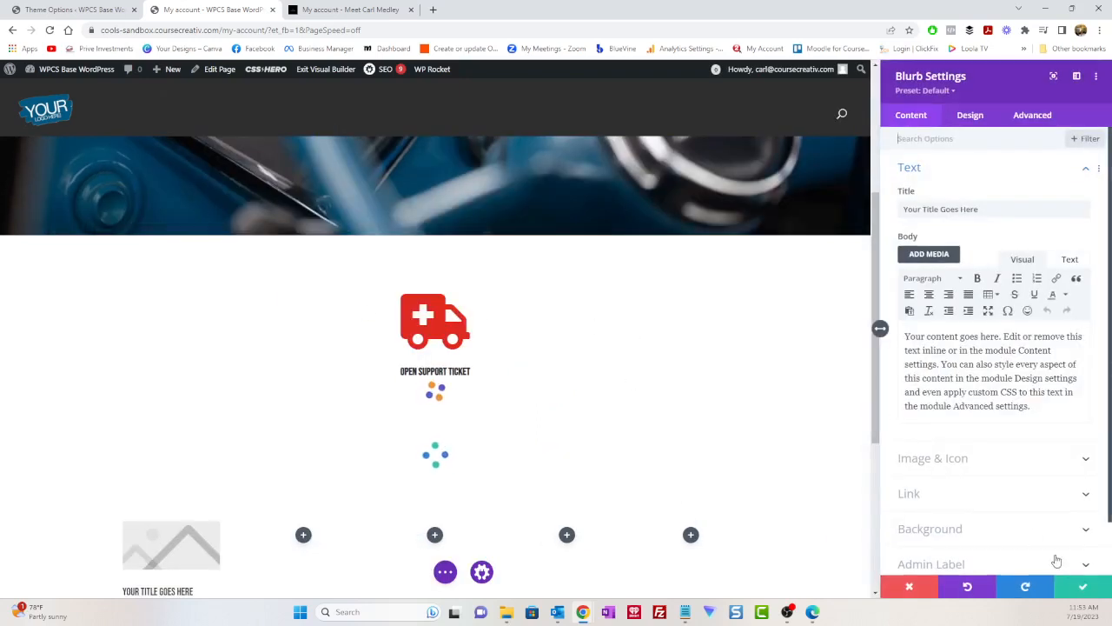
pyautogui.click(1077, 589)
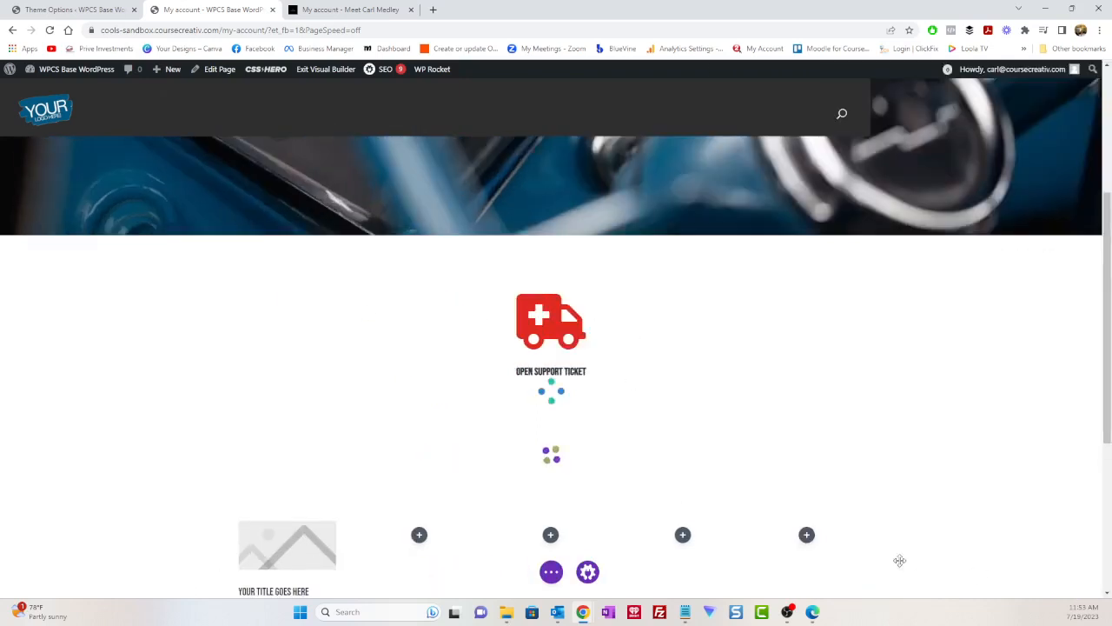
# Insert another five-column row beneath the first blurb row and save a default Blurb module in its first column.
pyautogui.scroll(-3, 443, 412)
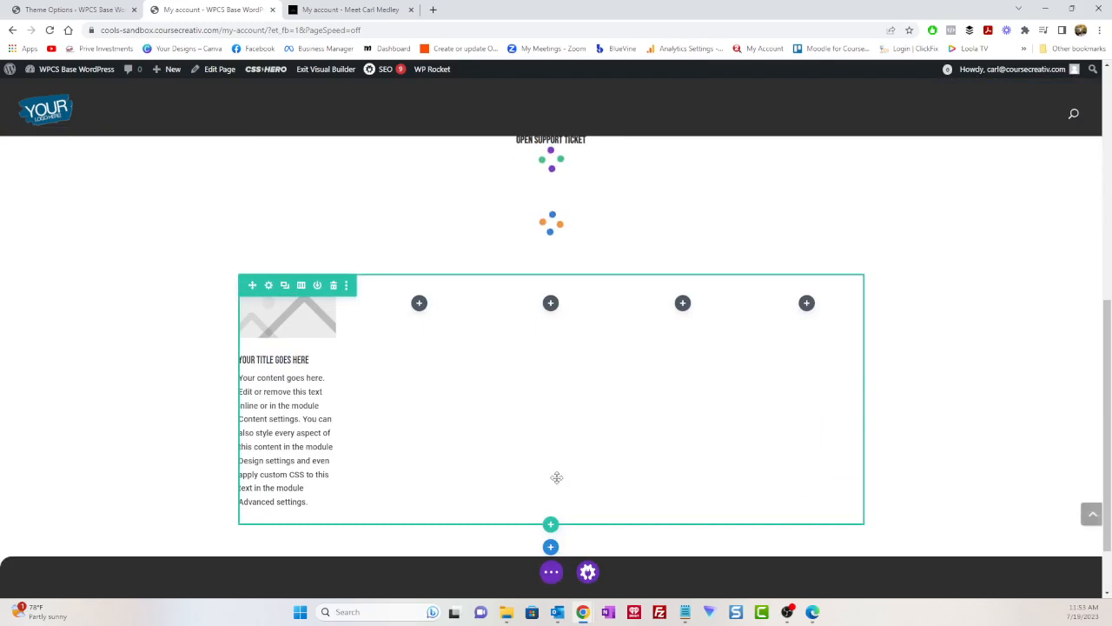
pyautogui.click(551, 525)
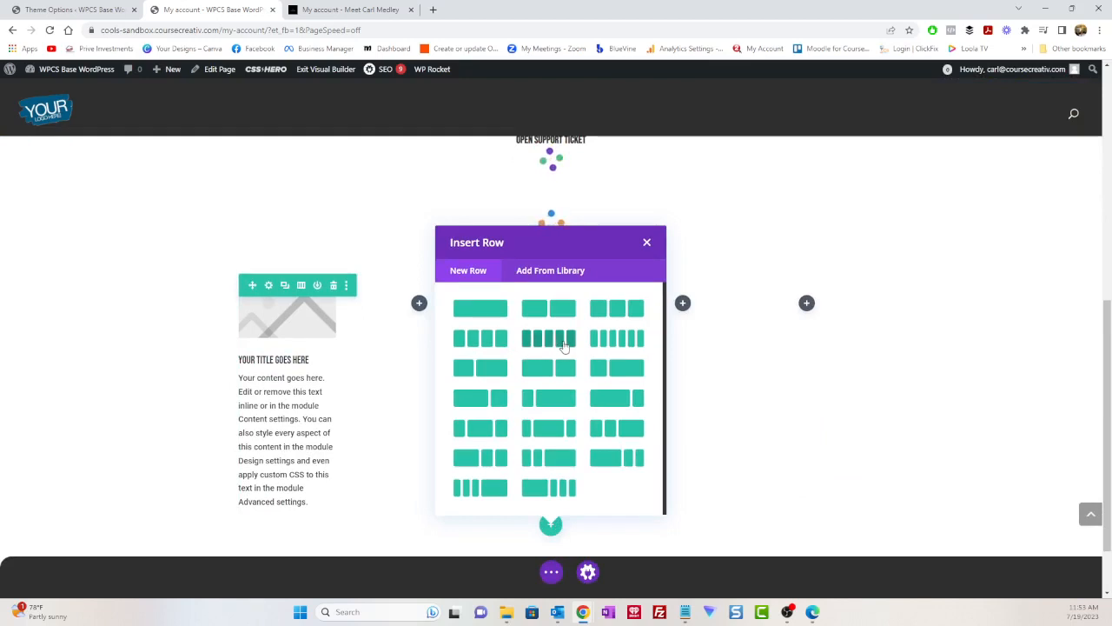
pyautogui.click(563, 345)
pyautogui.click(239, 294)
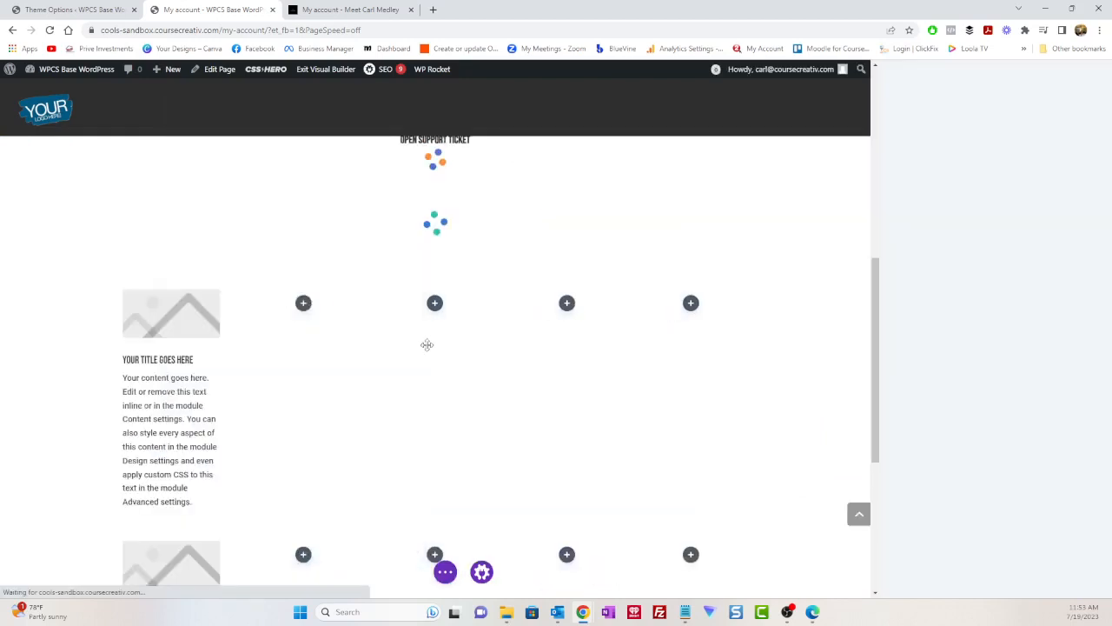
pyautogui.click(1081, 589)
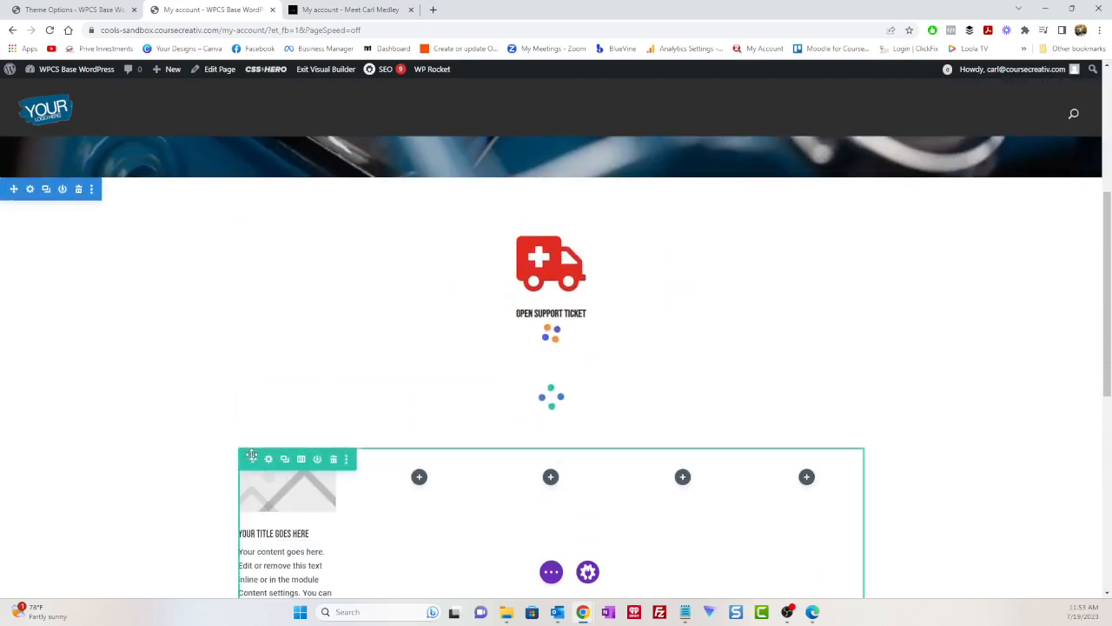
# Move both five-column blurb rows above the Open Support Ticket row.
pyautogui.moveTo(272, 249); pyautogui.dragTo(270, 161)
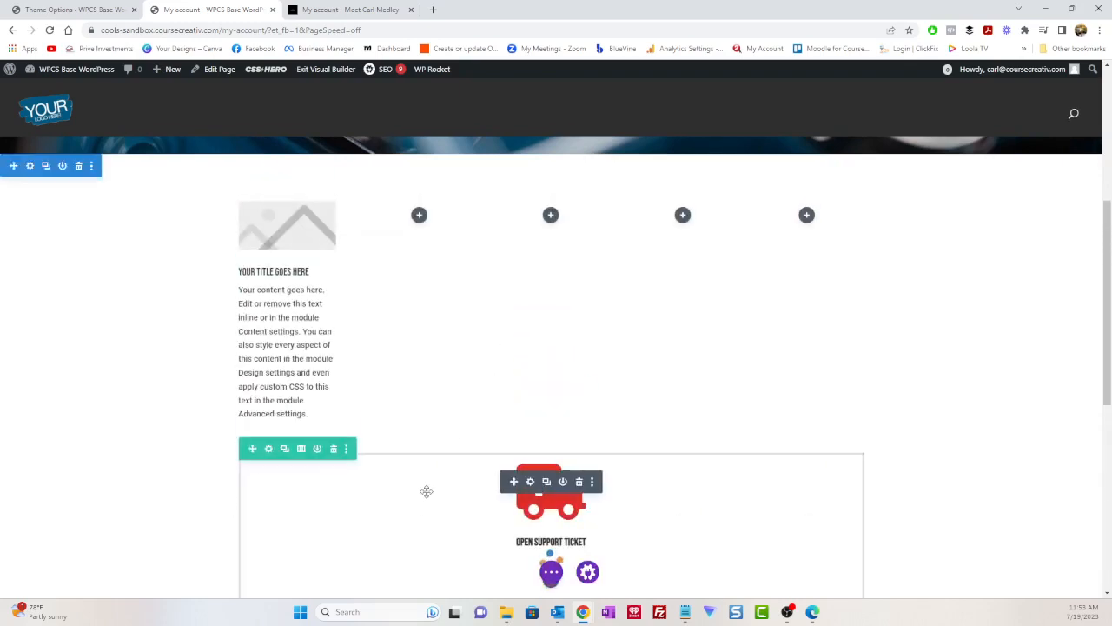
pyautogui.scroll(-3, 424, 491)
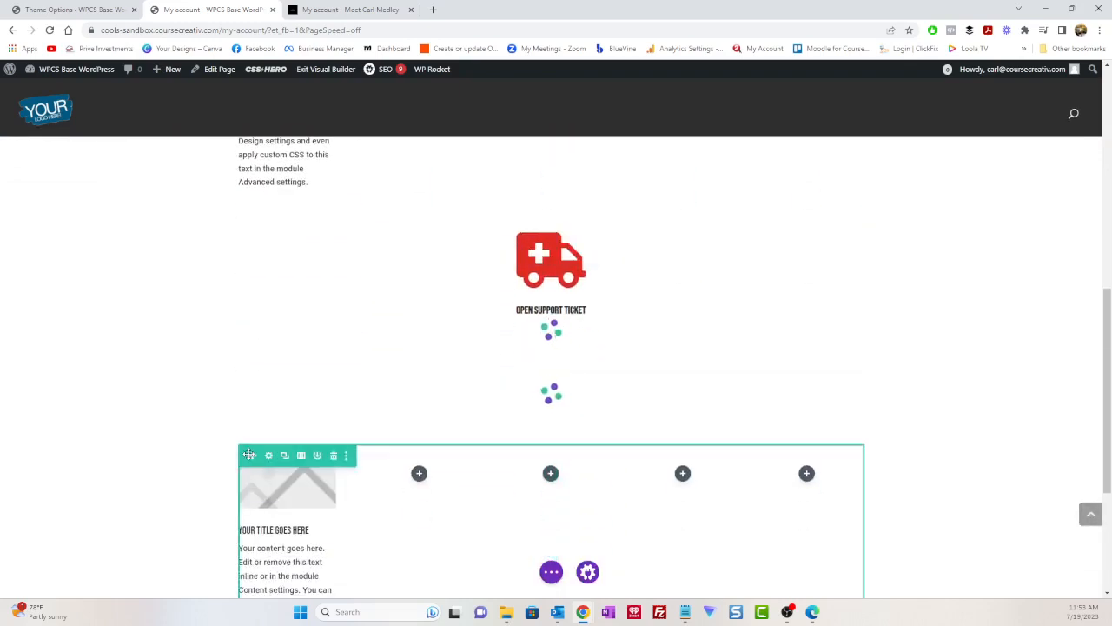
pyautogui.moveTo(252, 455); pyautogui.dragTo(278, 231)
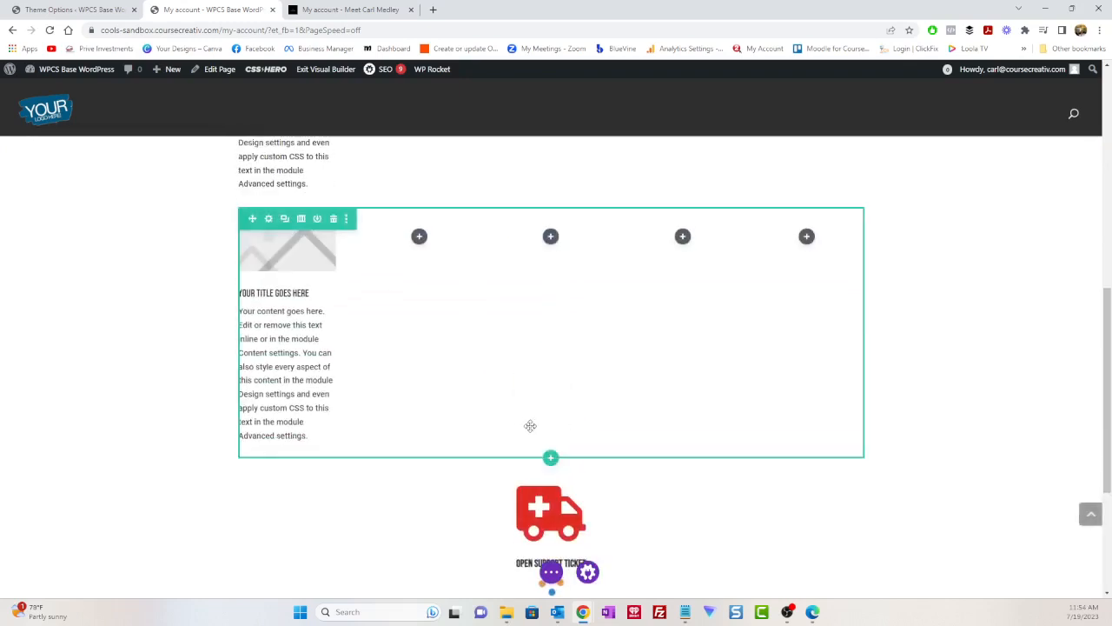
# Add a Logged In Status display condition to the first five-column blurb row so it displays only if User is Logged In.
pyautogui.scroll(3, 496, 405)
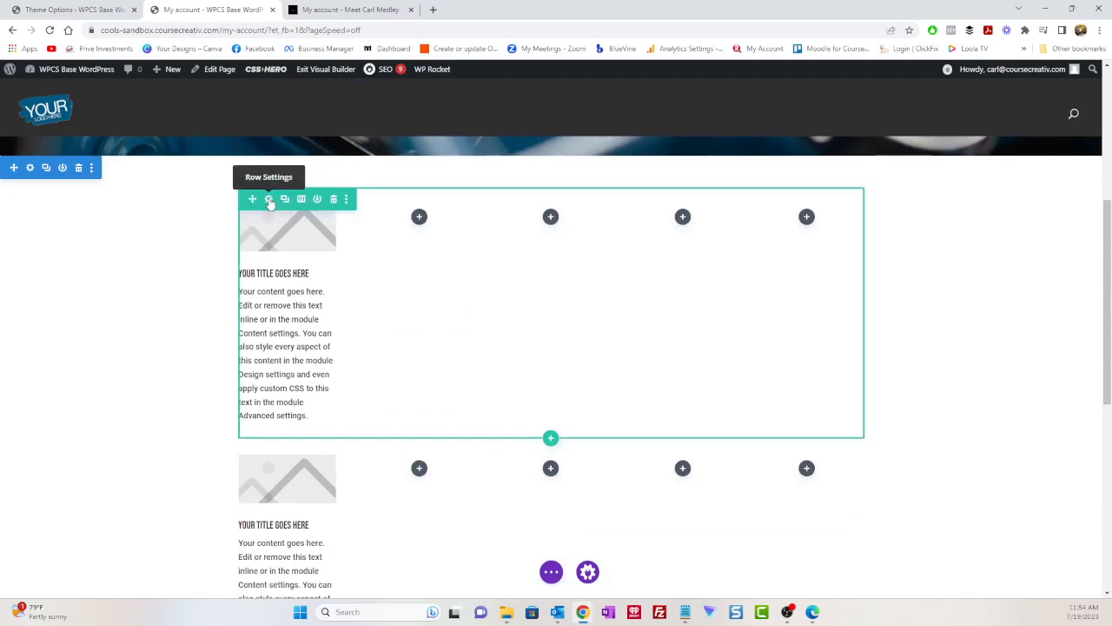
pyautogui.click(269, 199)
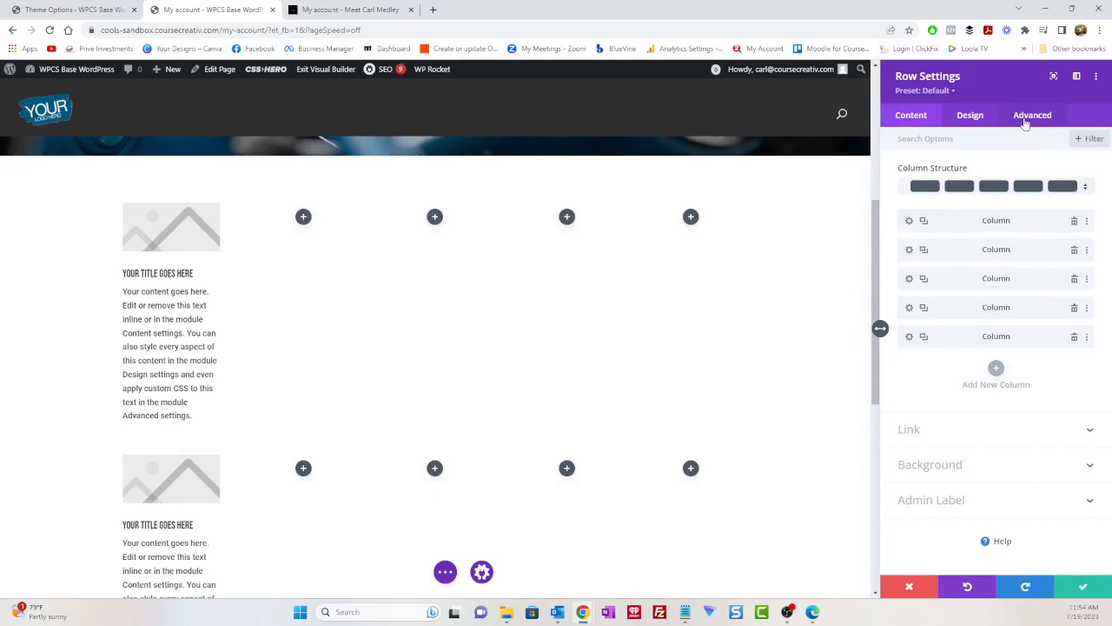
pyautogui.click(1025, 117)
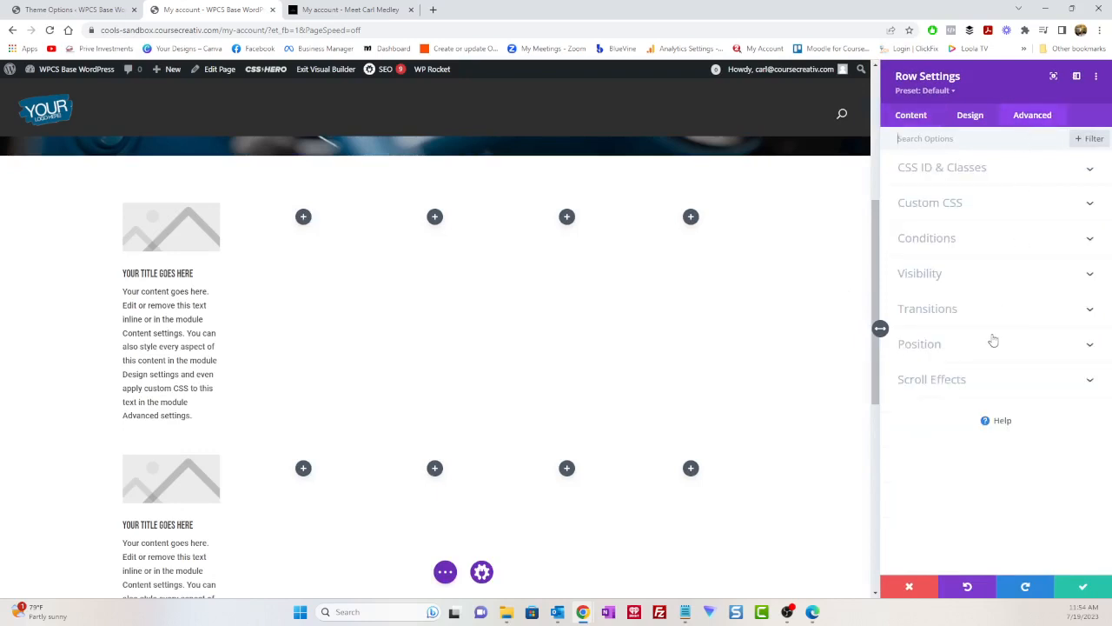
pyautogui.click(986, 242)
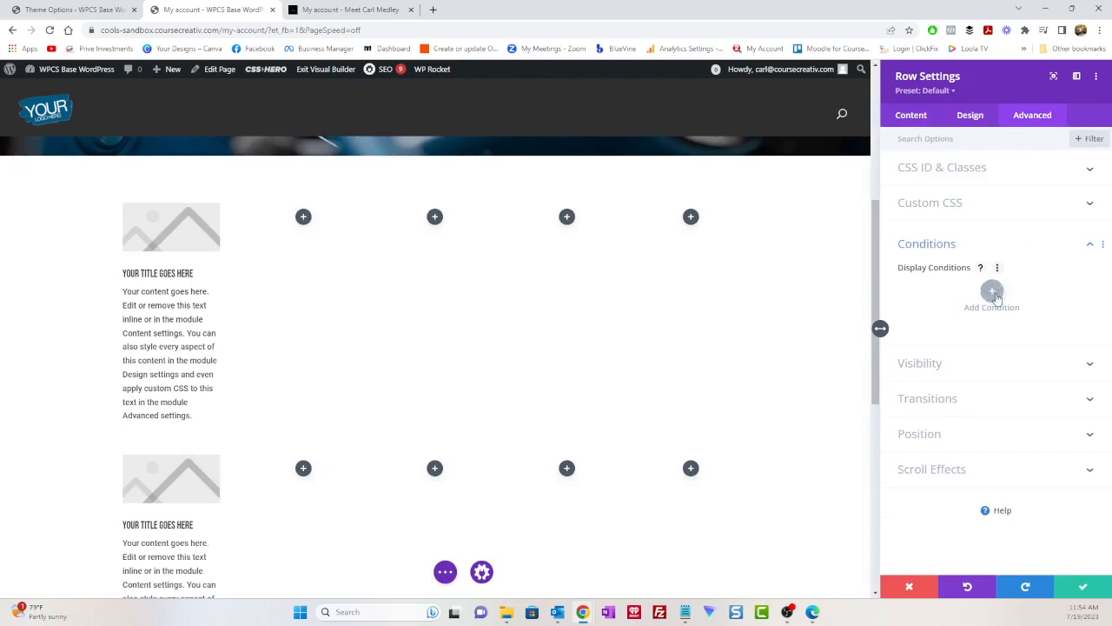
pyautogui.click(993, 294)
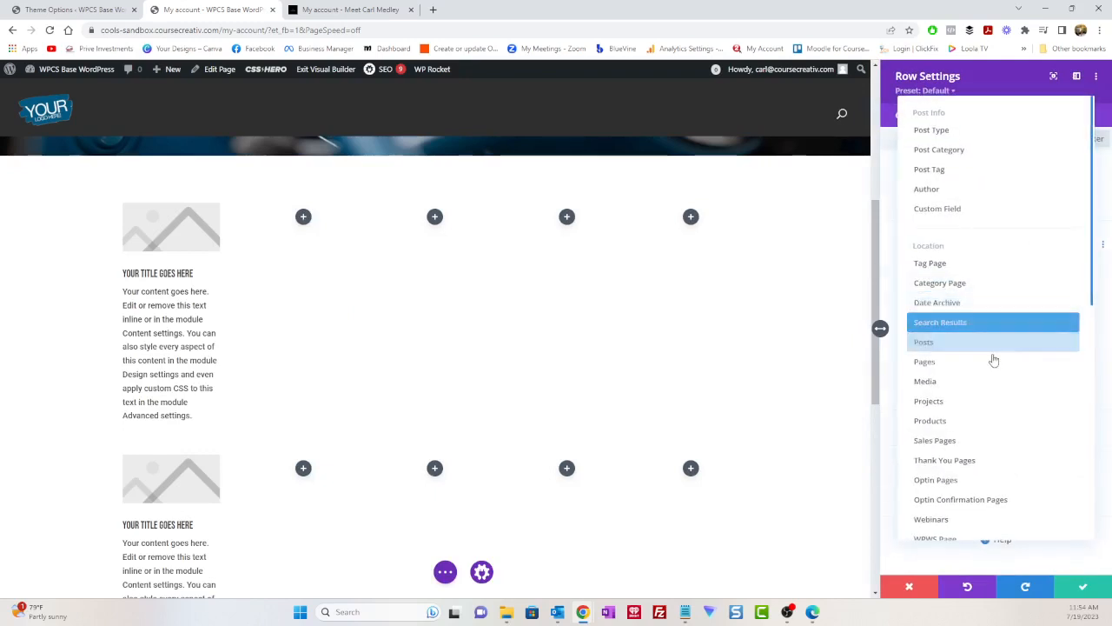
pyautogui.scroll(-1, 979, 399)
pyautogui.scroll(-3, 979, 399)
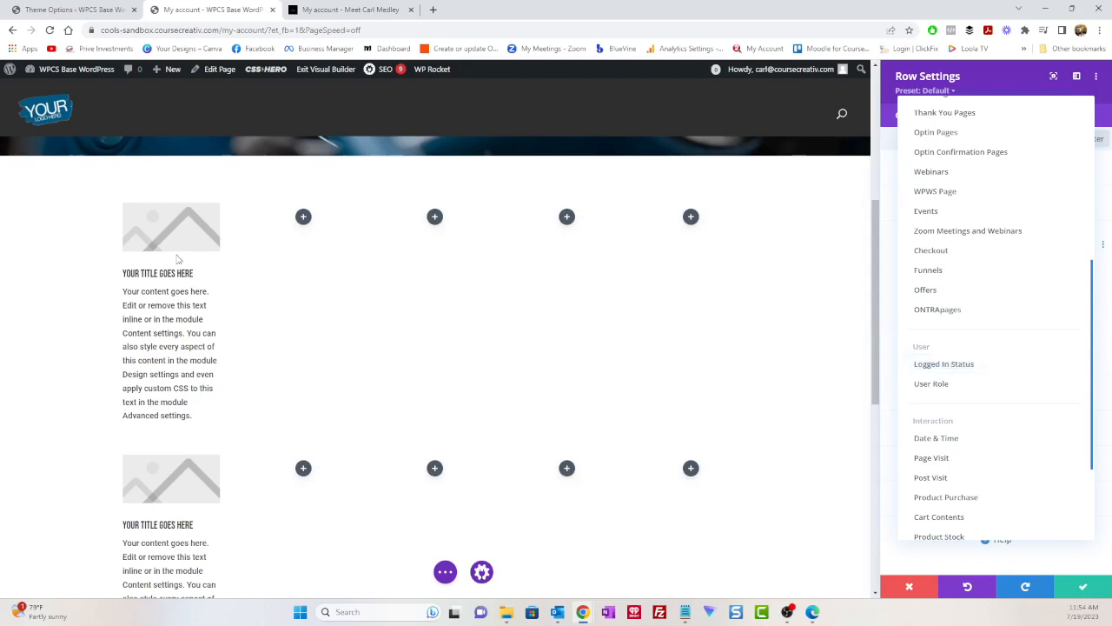
pyautogui.click(946, 367)
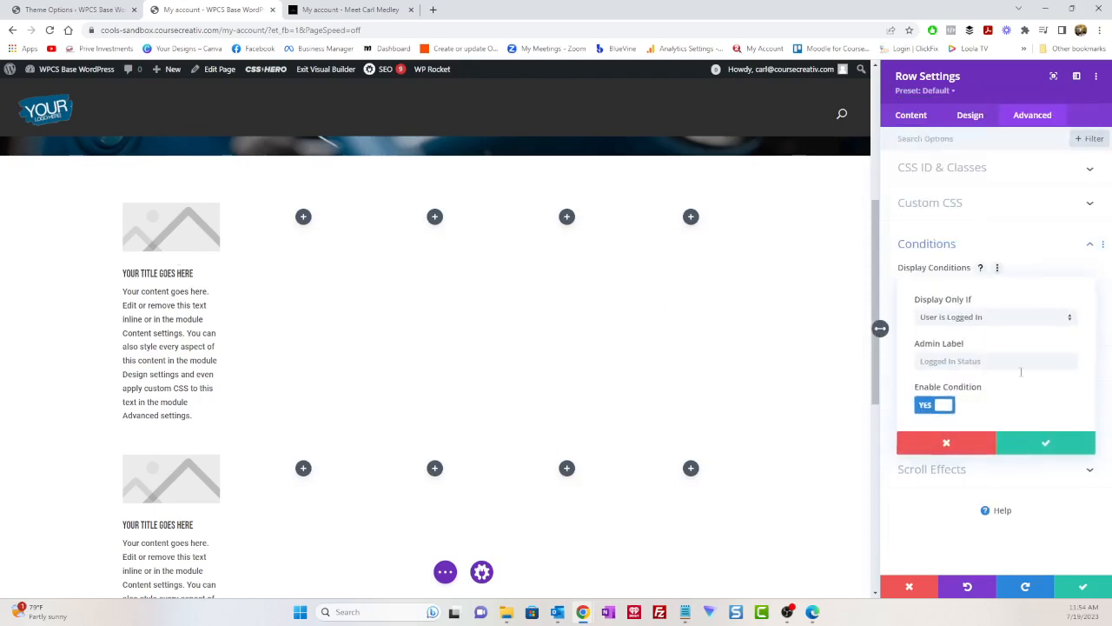
pyautogui.click(1047, 444)
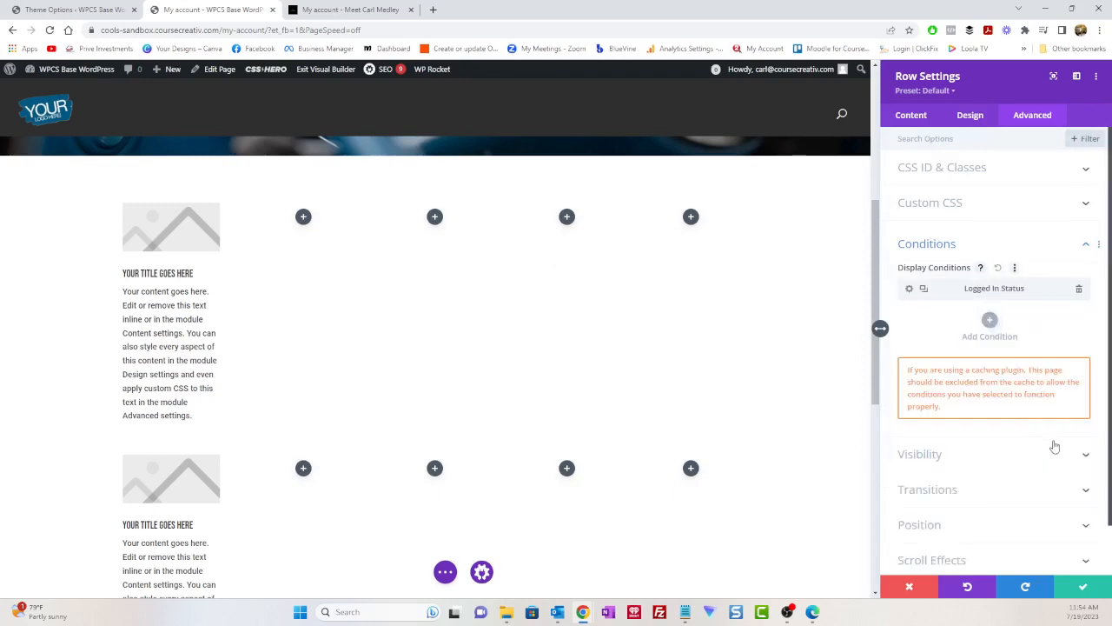
pyautogui.click(1083, 589)
# Give the second five-column blurb row the same User is Logged In display condition and save the row.
pyautogui.scroll(-1, 285, 405)
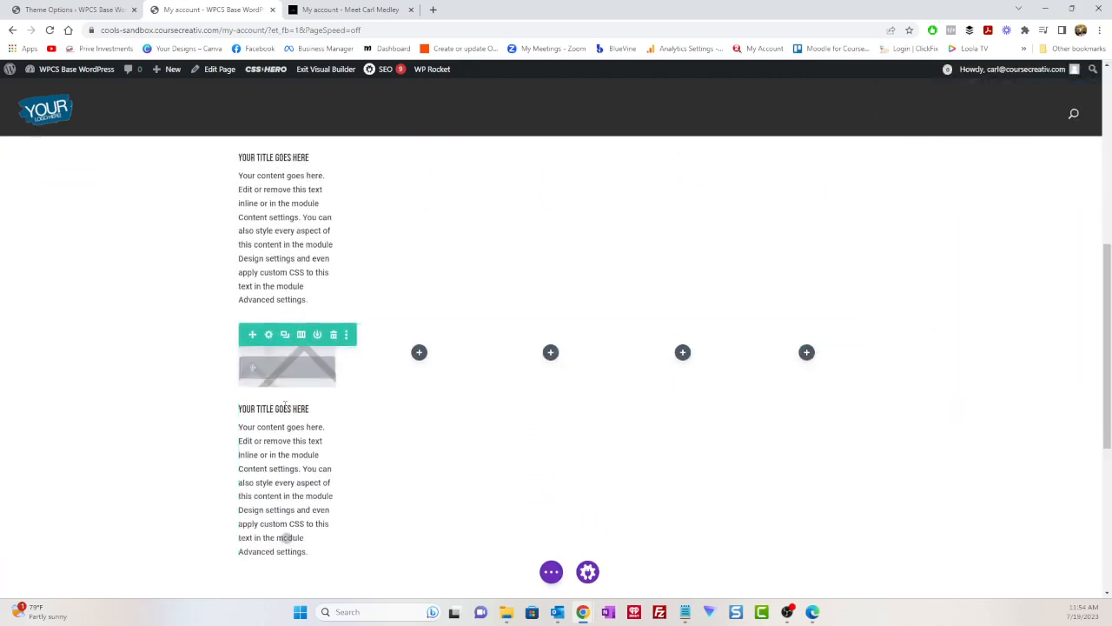
pyautogui.scroll(-1, 285, 404)
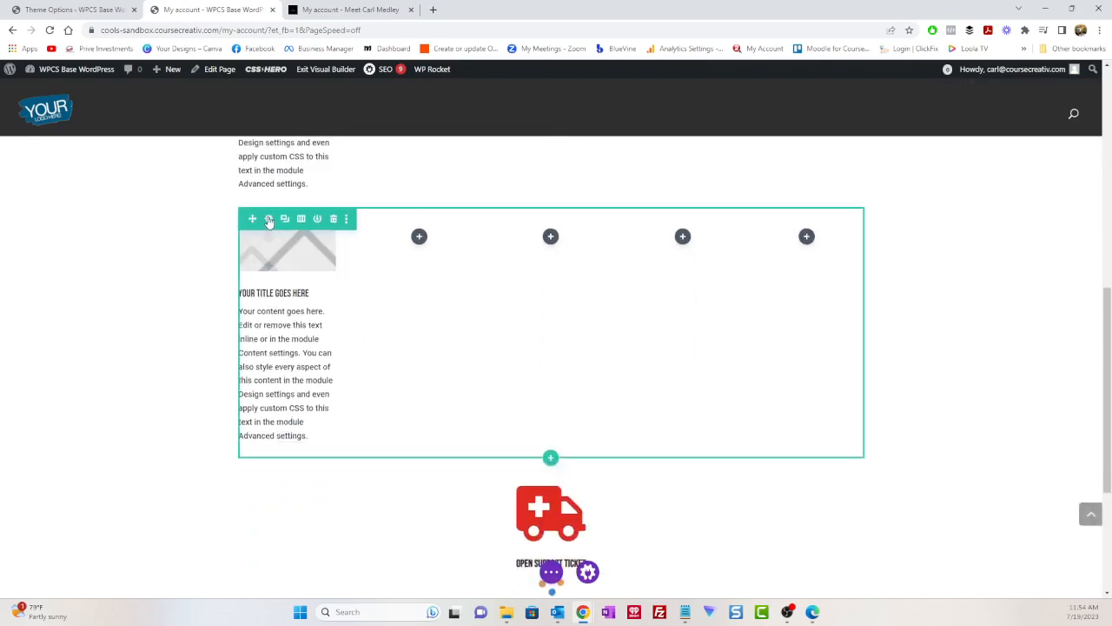
pyautogui.click(268, 220)
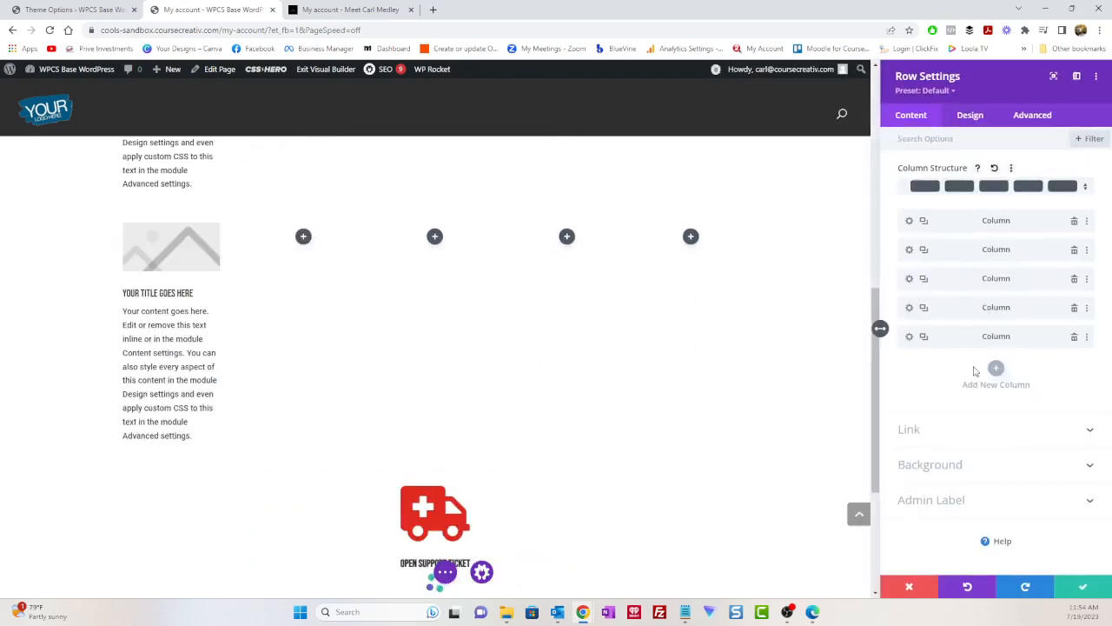
pyautogui.click(1039, 115)
pyautogui.click(947, 246)
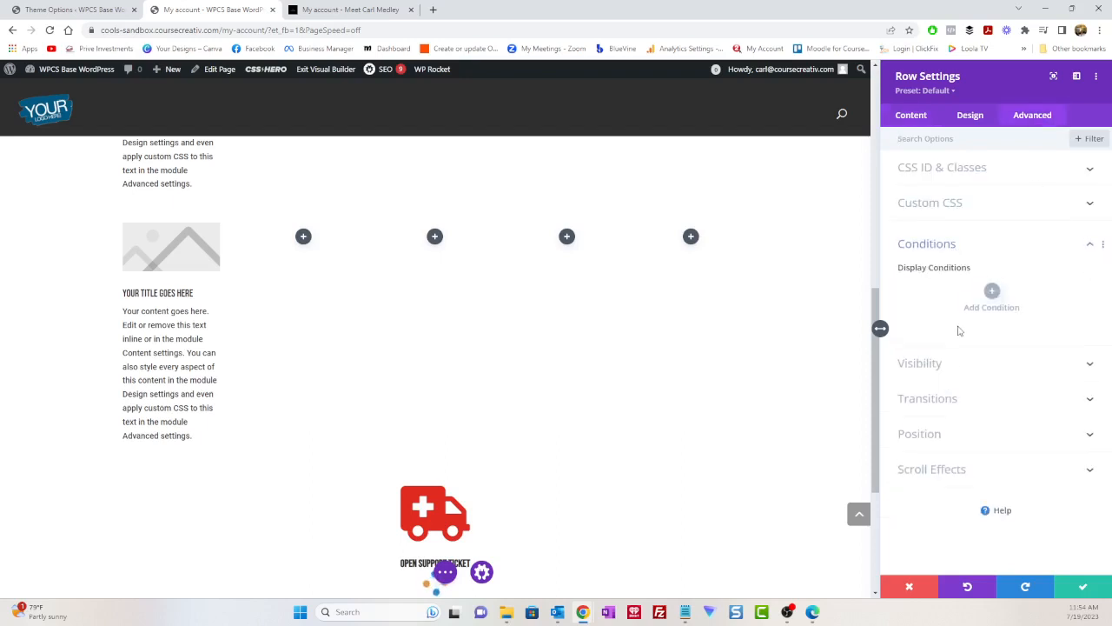
pyautogui.click(991, 291)
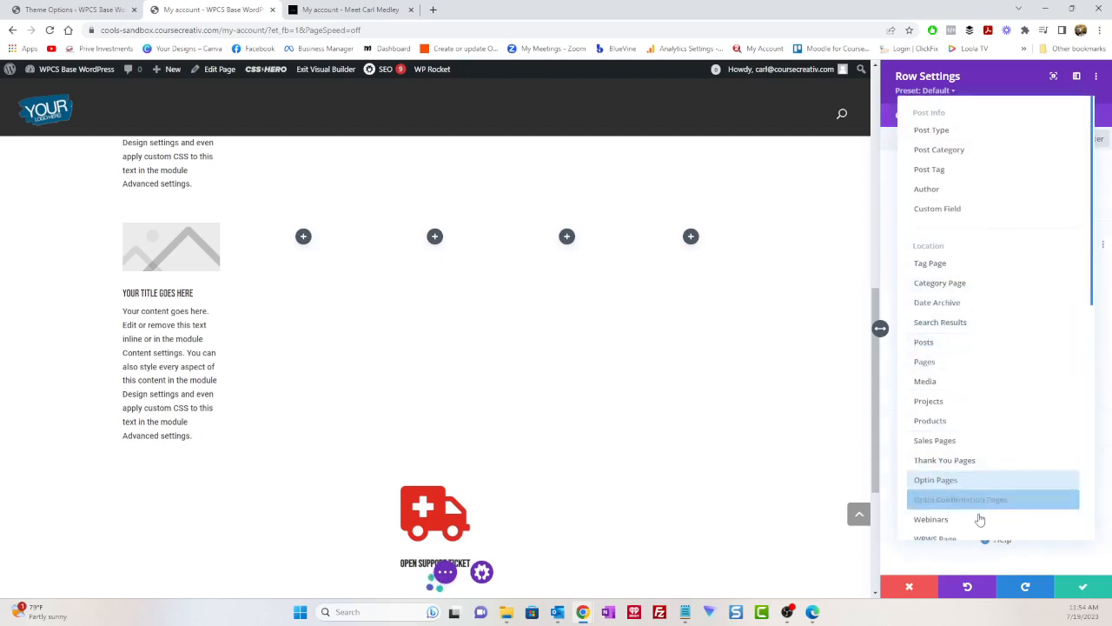
pyautogui.scroll(-5, 980, 513)
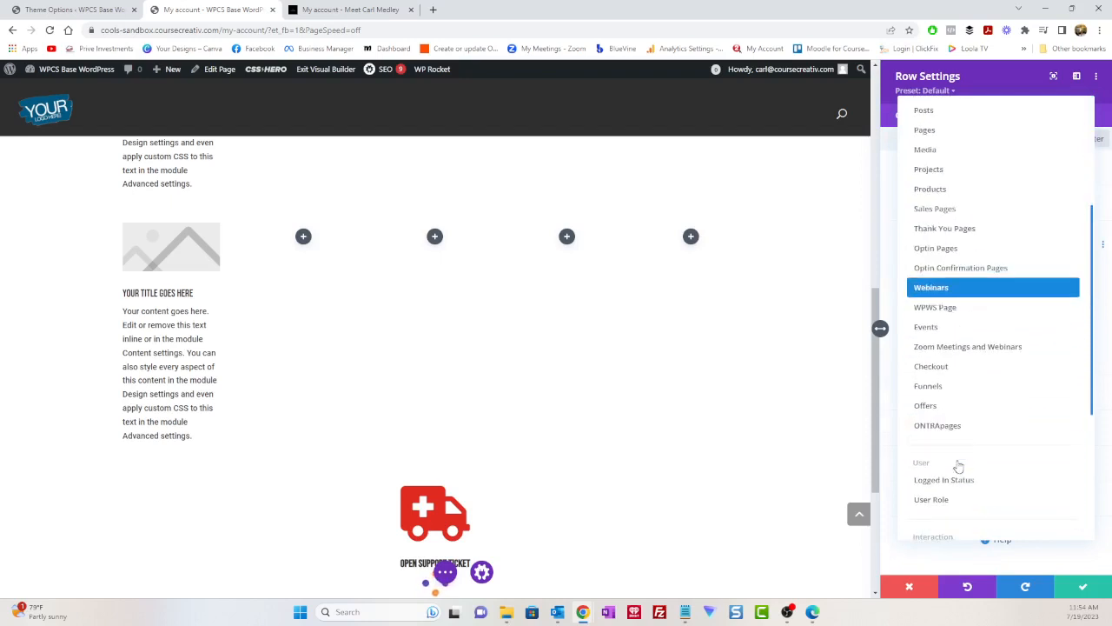
pyautogui.scroll(-3, 956, 452)
pyautogui.click(953, 363)
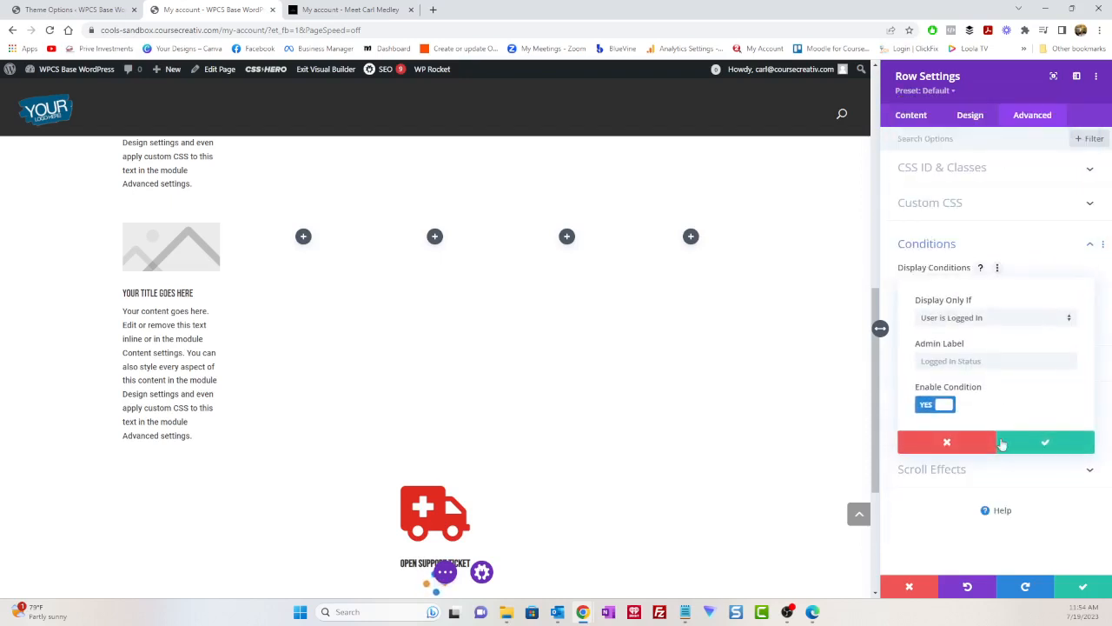
pyautogui.click(1038, 443)
pyautogui.click(1078, 588)
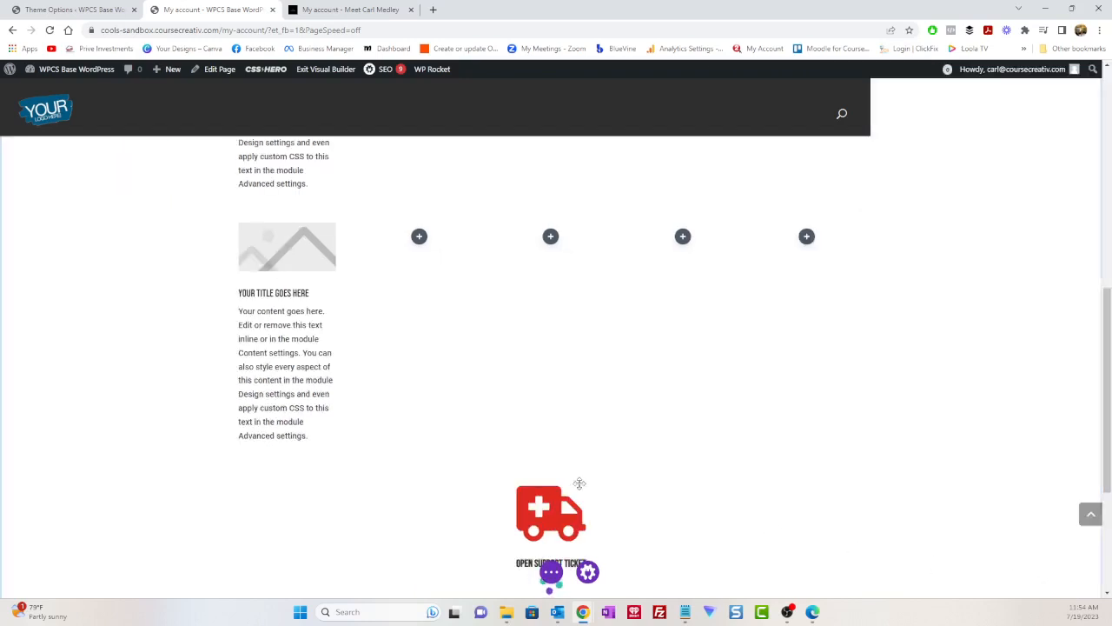
# Review the page layout from the two blurb rows down to the Open Support Ticket row.
pyautogui.scroll(2, 397, 390)
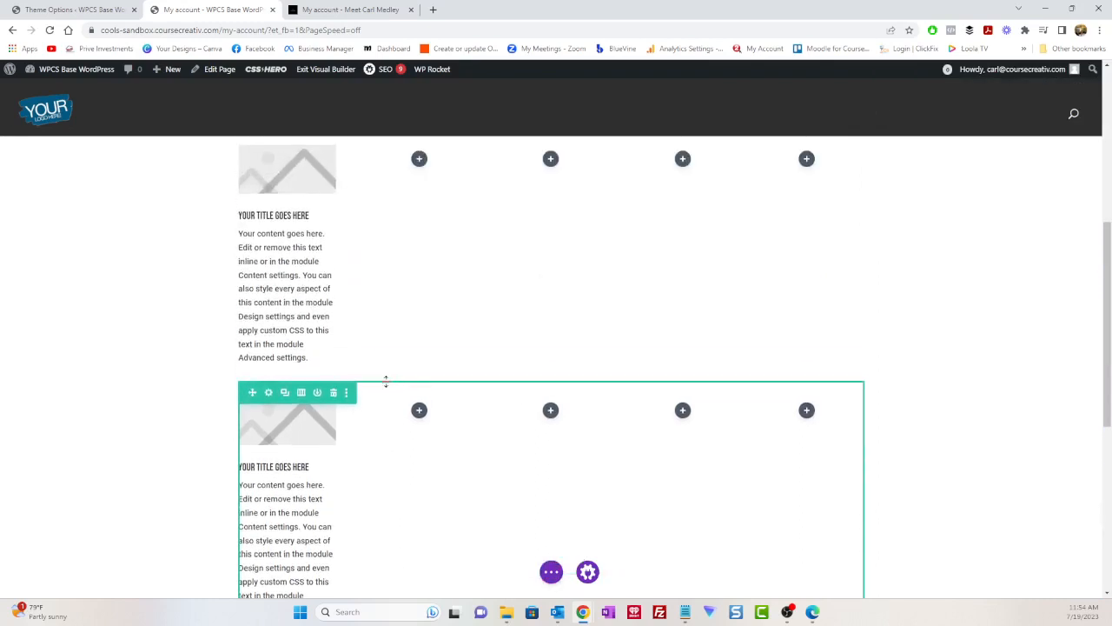
pyautogui.scroll(1, 411, 350)
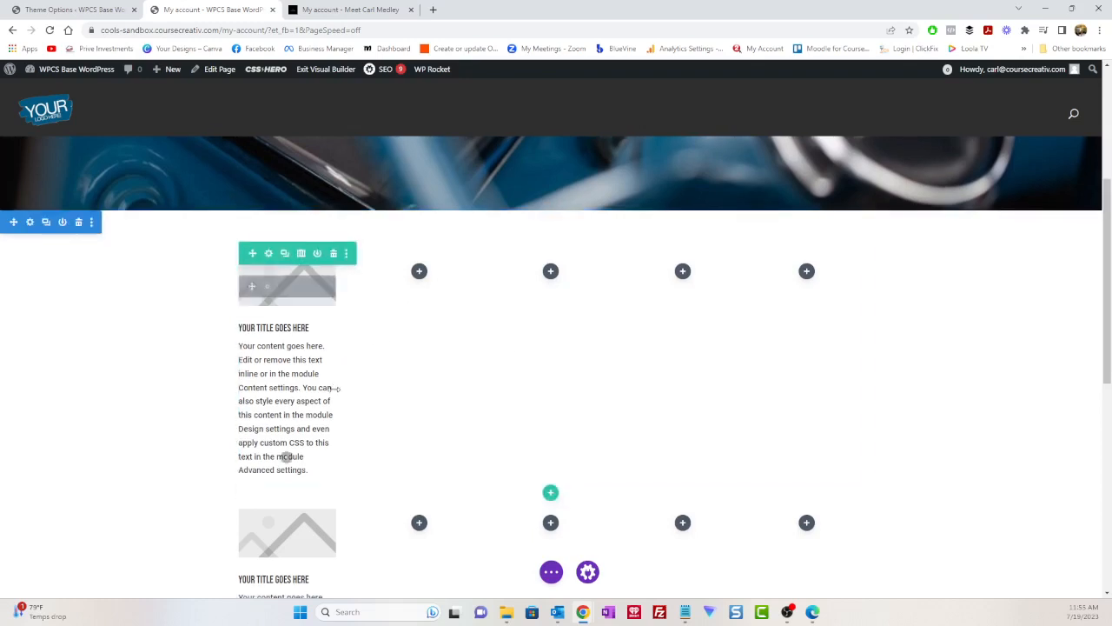
pyautogui.scroll(-1, 290, 457)
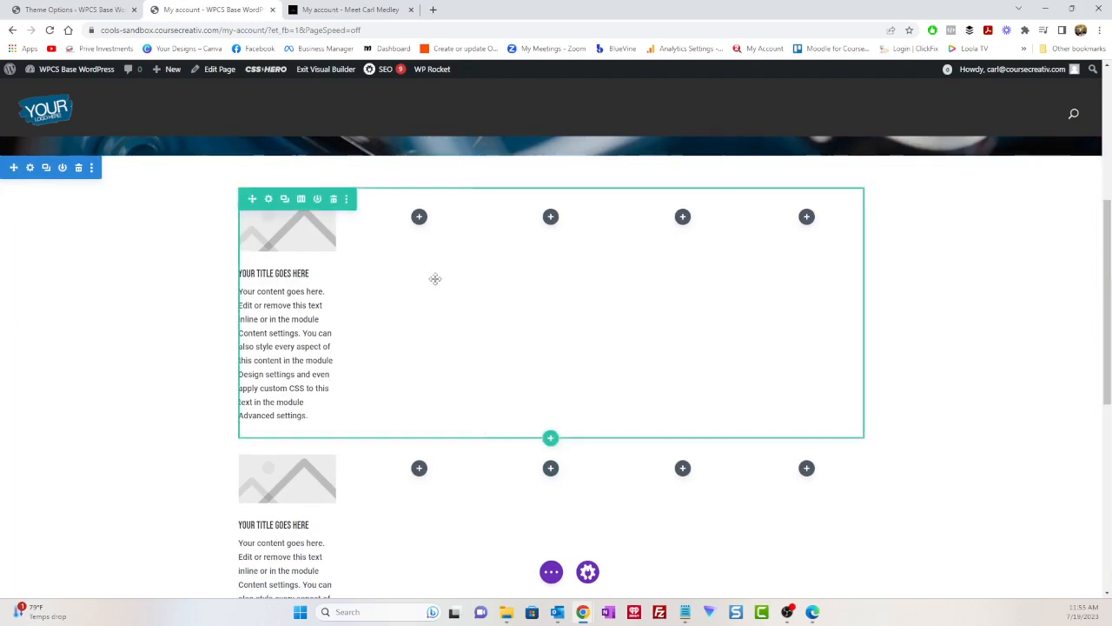
pyautogui.scroll(-3, 716, 375)
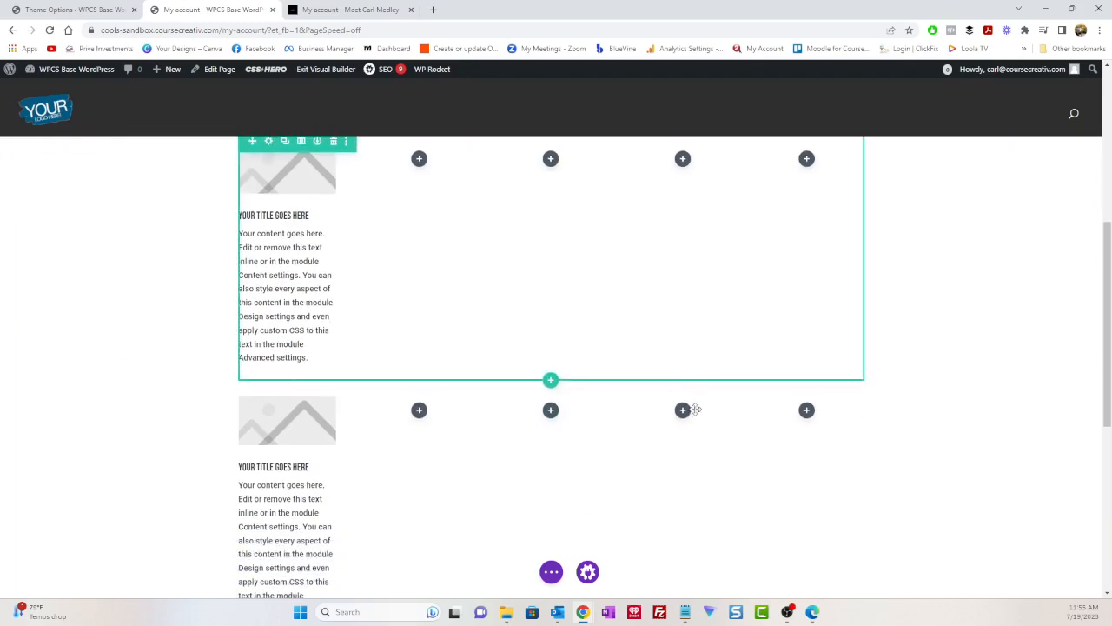
pyautogui.scroll(-1, 499, 421)
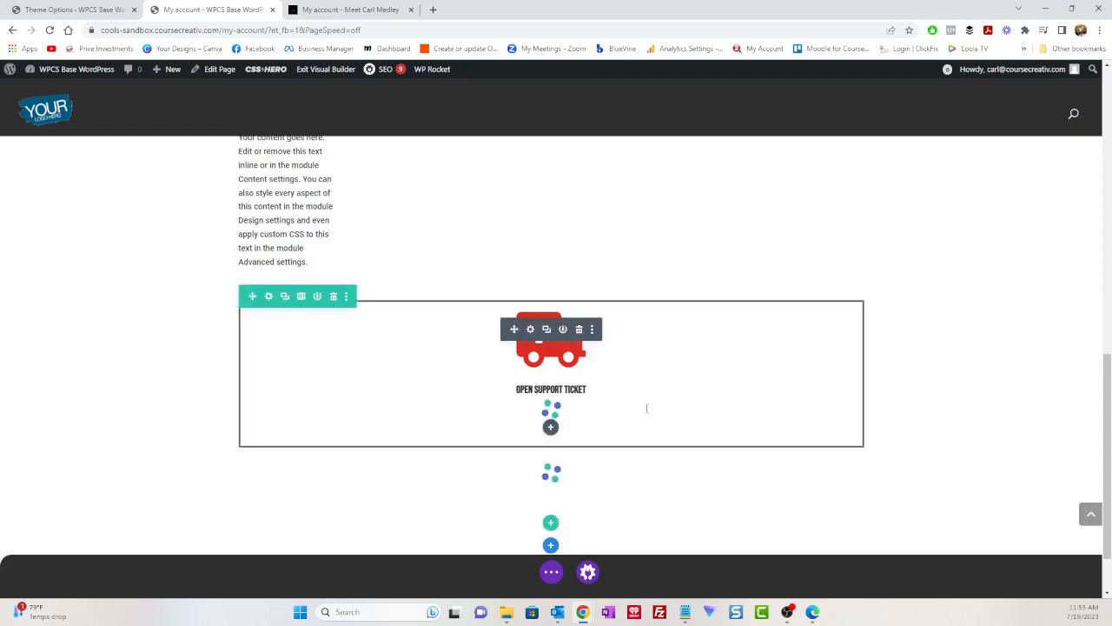
pyautogui.scroll(2, 574, 360)
pyautogui.scroll(3, 576, 360)
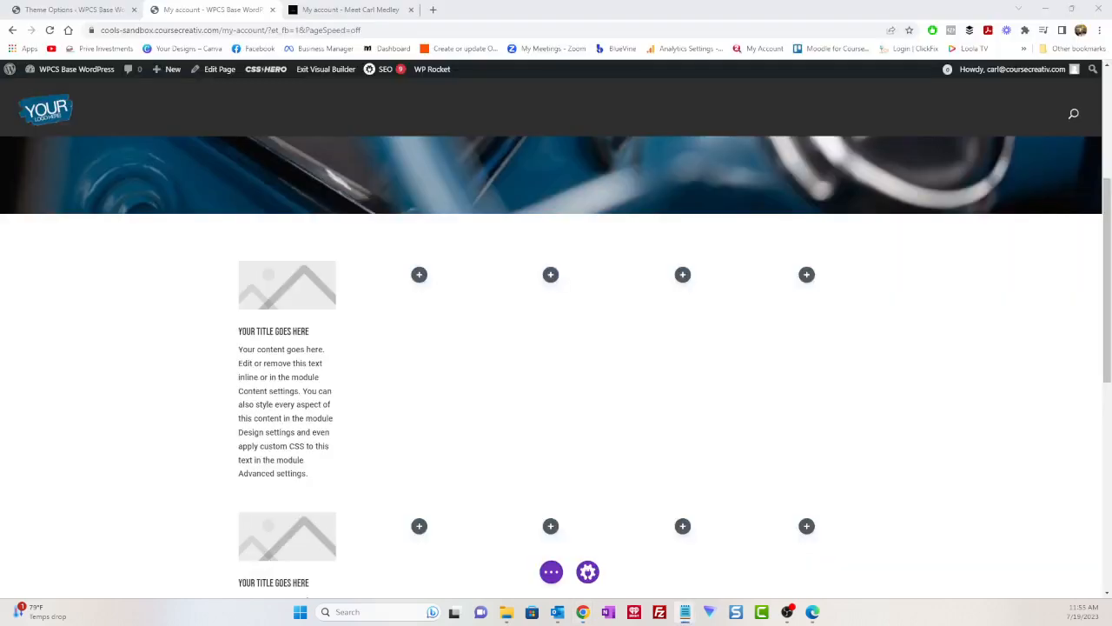
pyautogui.moveTo(1111, 257); pyautogui.dragTo(1111, 209)
# Clear the placeholder body text of the first row's blurb and set its title to Dashboard.
pyautogui.moveTo(262, 306)
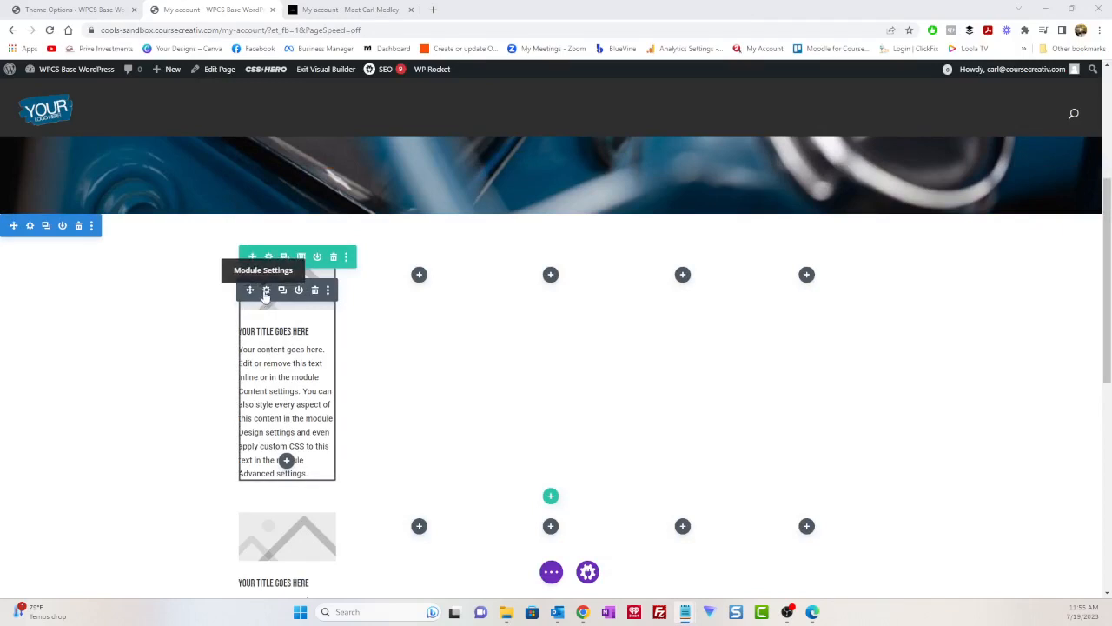
pyautogui.click(267, 291)
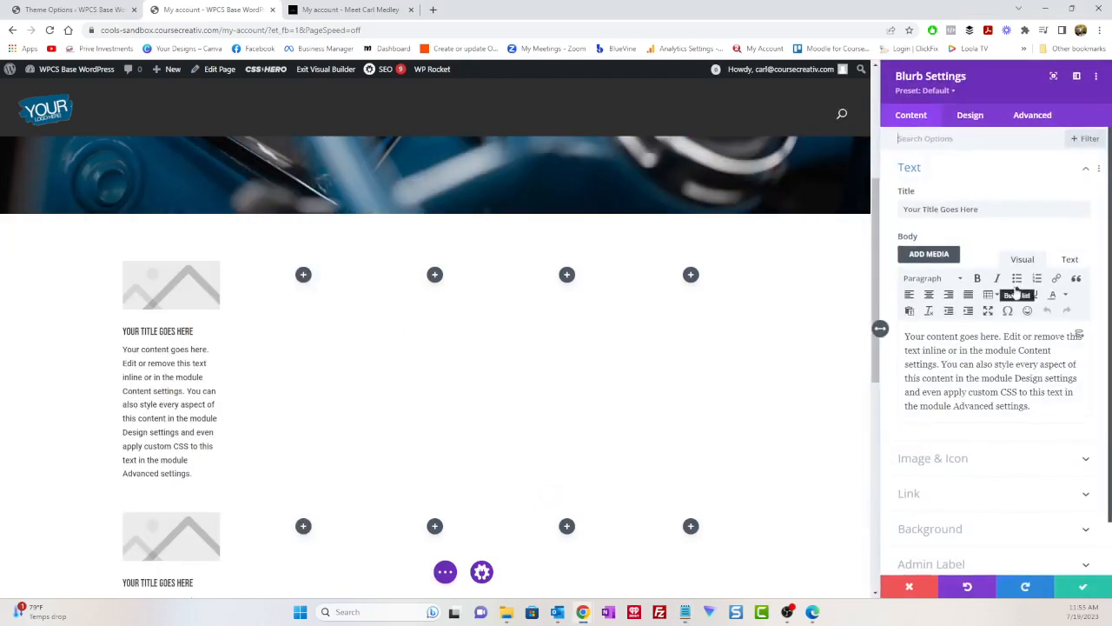
pyautogui.moveTo(1032, 407); pyautogui.dragTo(899, 327)
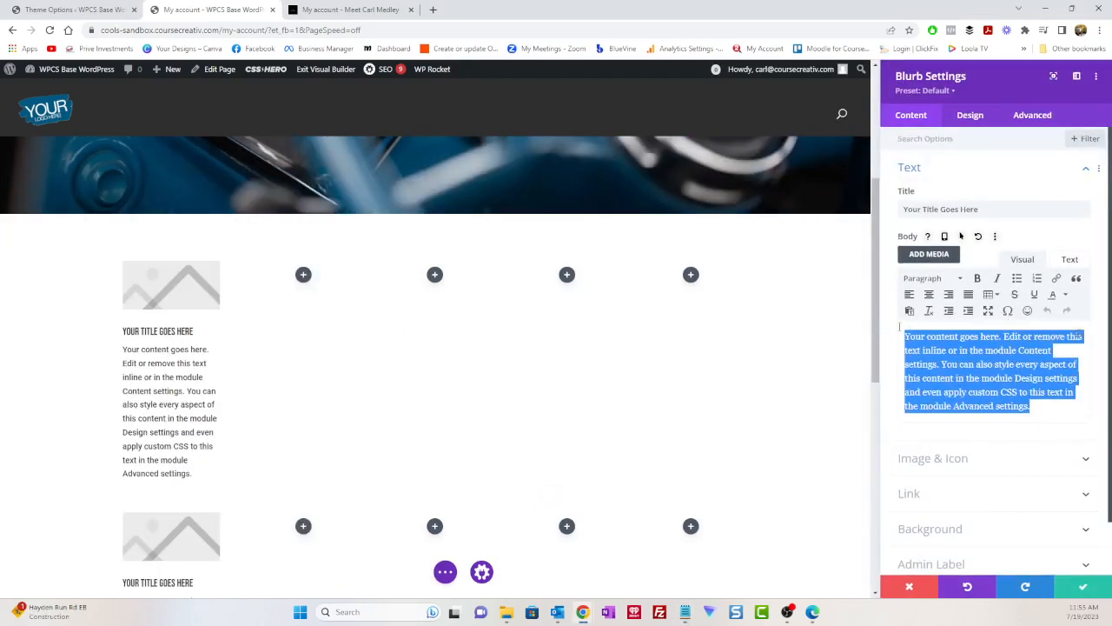
pyautogui.press('BackSpace')
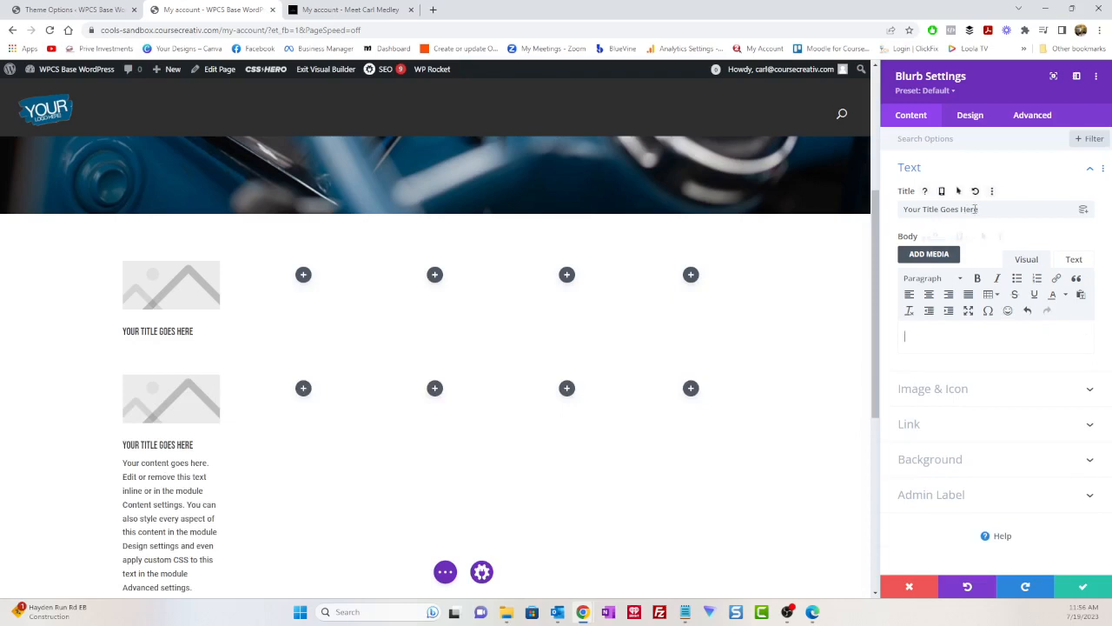
pyautogui.moveTo(987, 210); pyautogui.dragTo(912, 211)
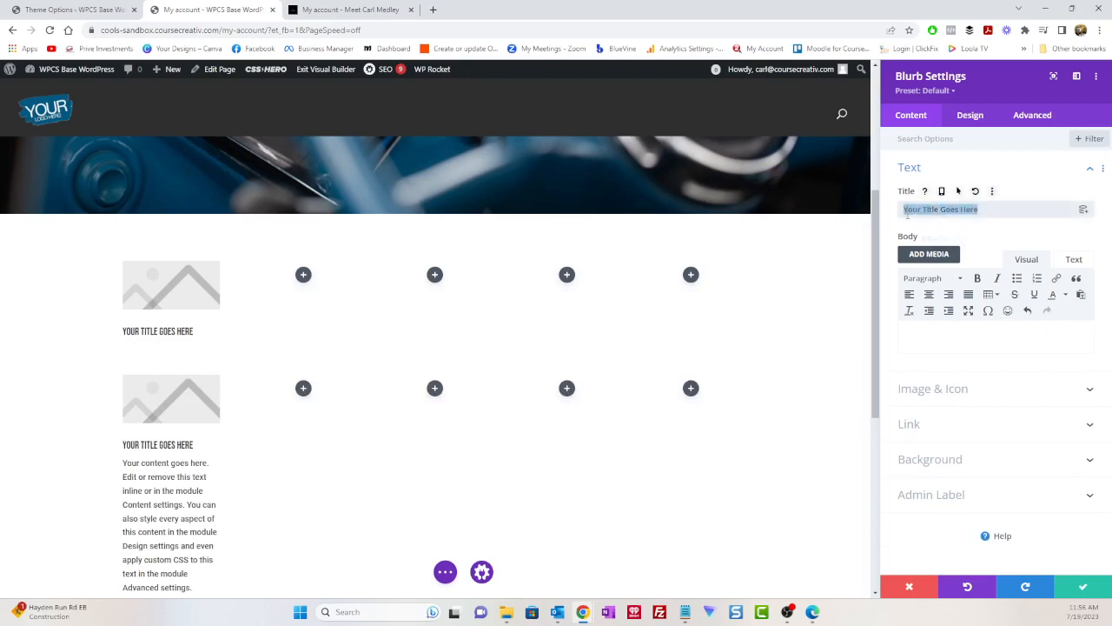
pyautogui.write('Dashboard')
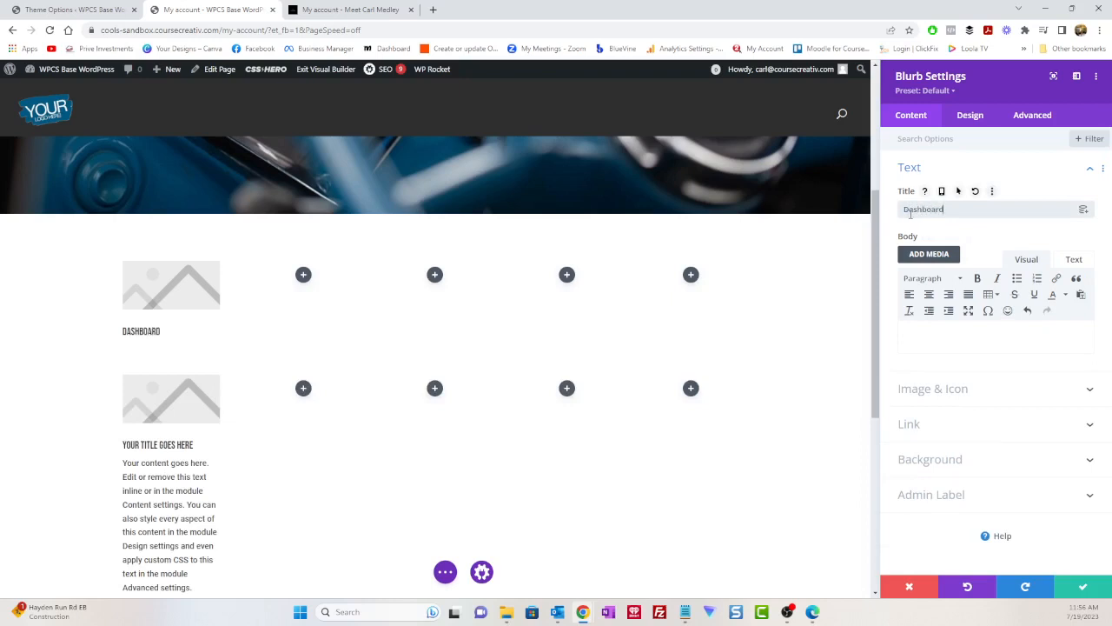
# Set the Dashboard blurb's title font weight to Bold and its title text alignment to center.
pyautogui.click(984, 115)
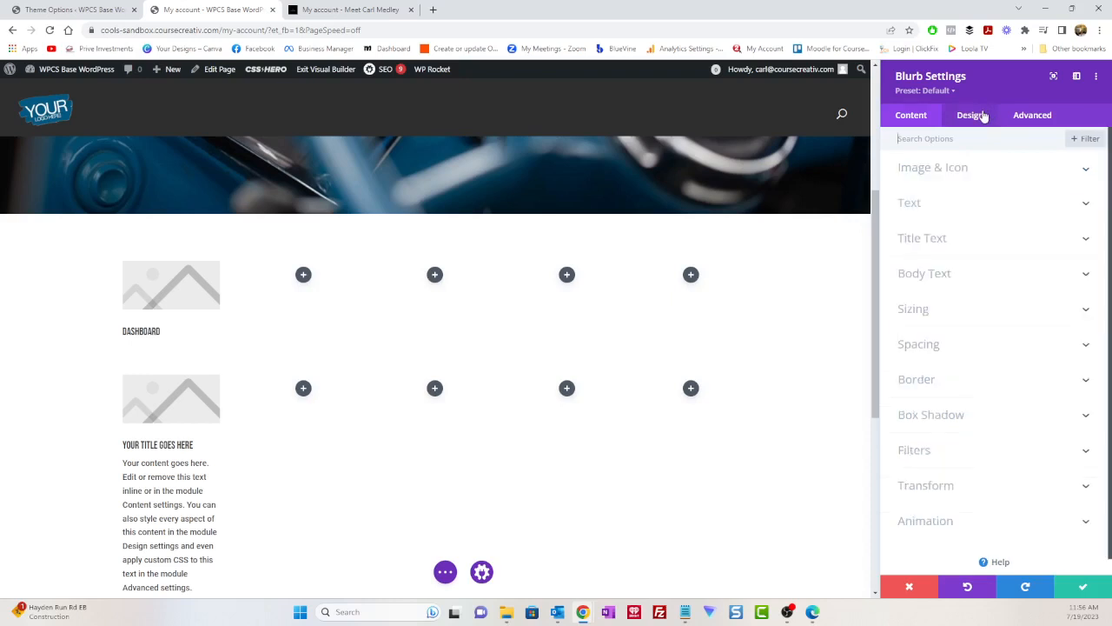
pyautogui.click(971, 241)
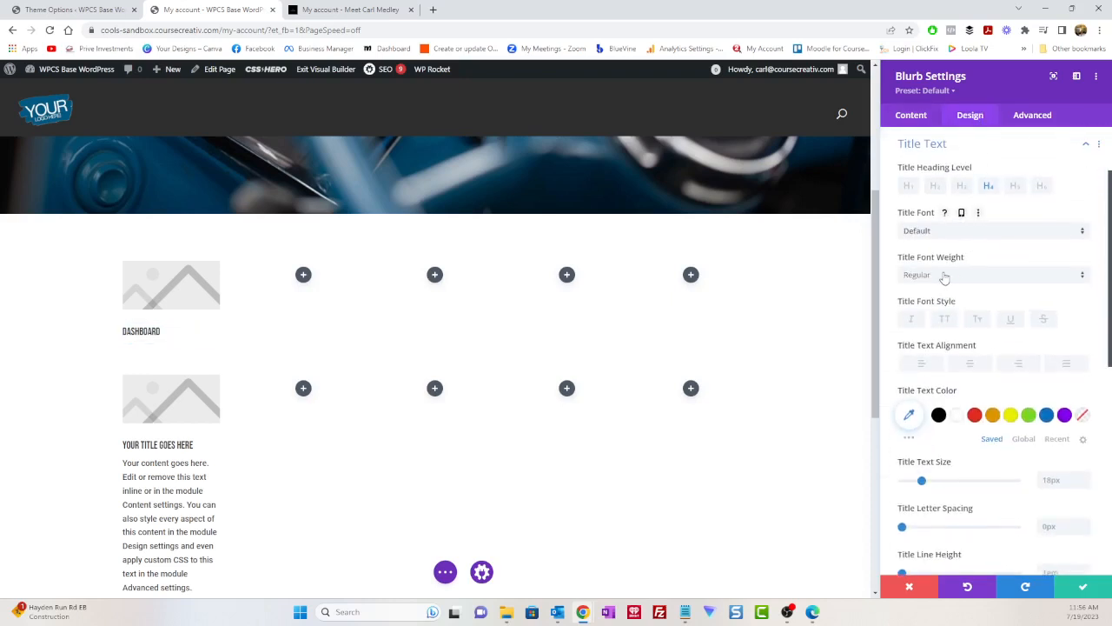
pyautogui.click(945, 276)
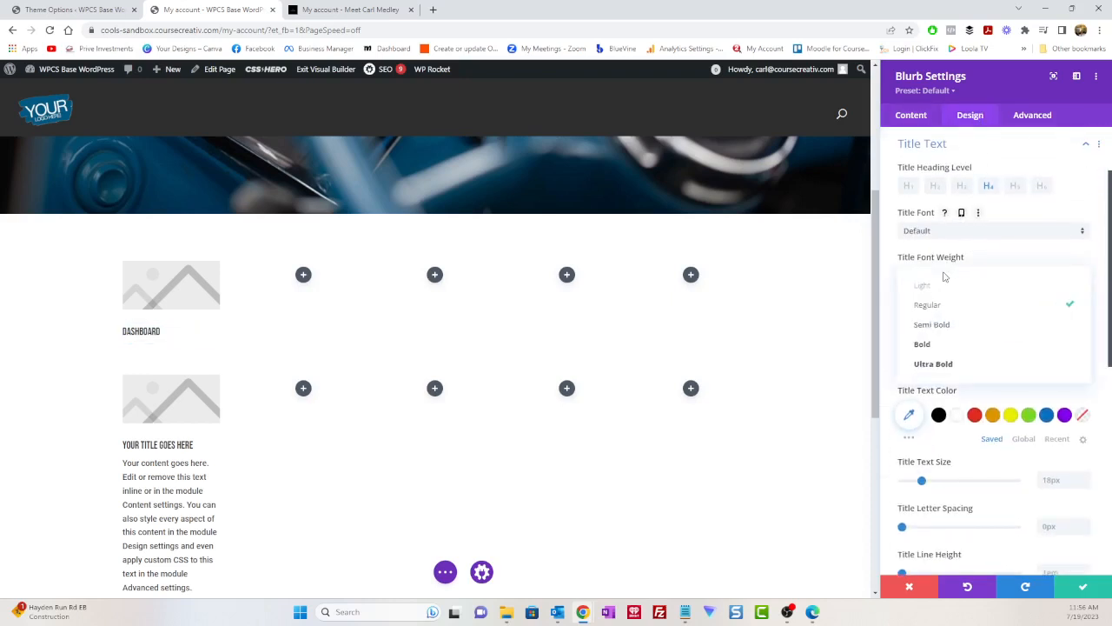
pyautogui.click(936, 344)
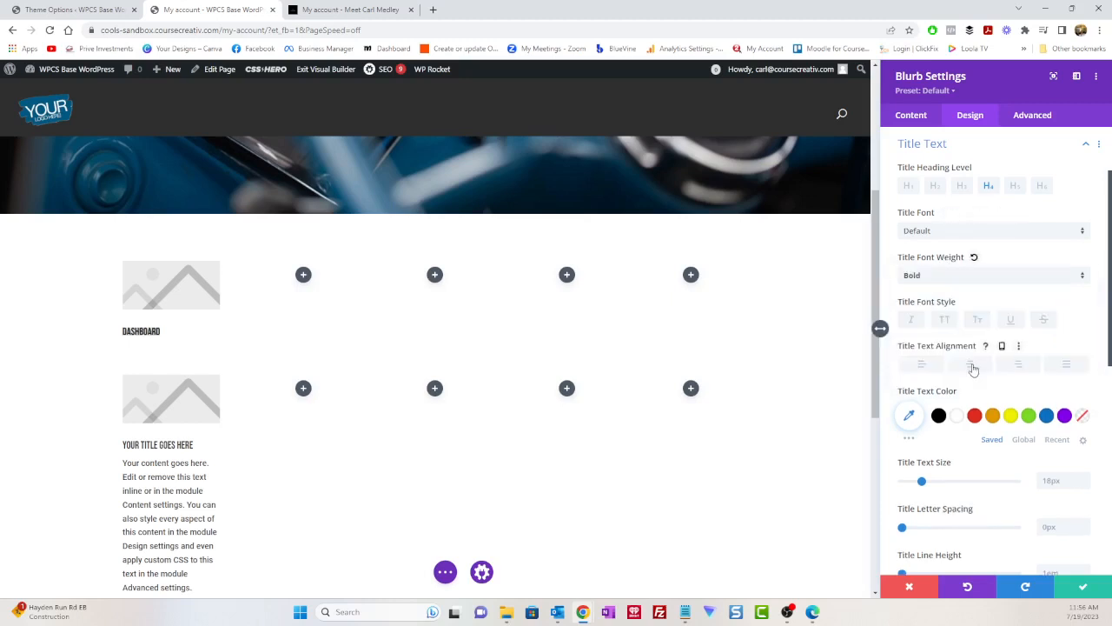
pyautogui.click(971, 366)
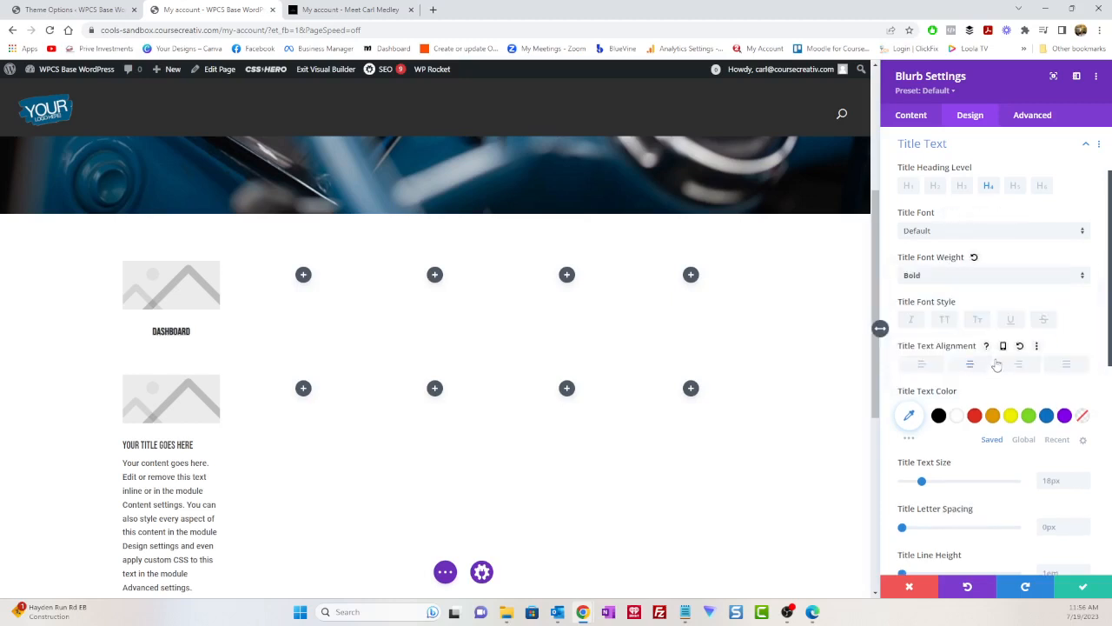
# Switch the Dashboard blurb from its placeholder image to using an icon.
pyautogui.click(909, 118)
pyautogui.click(927, 171)
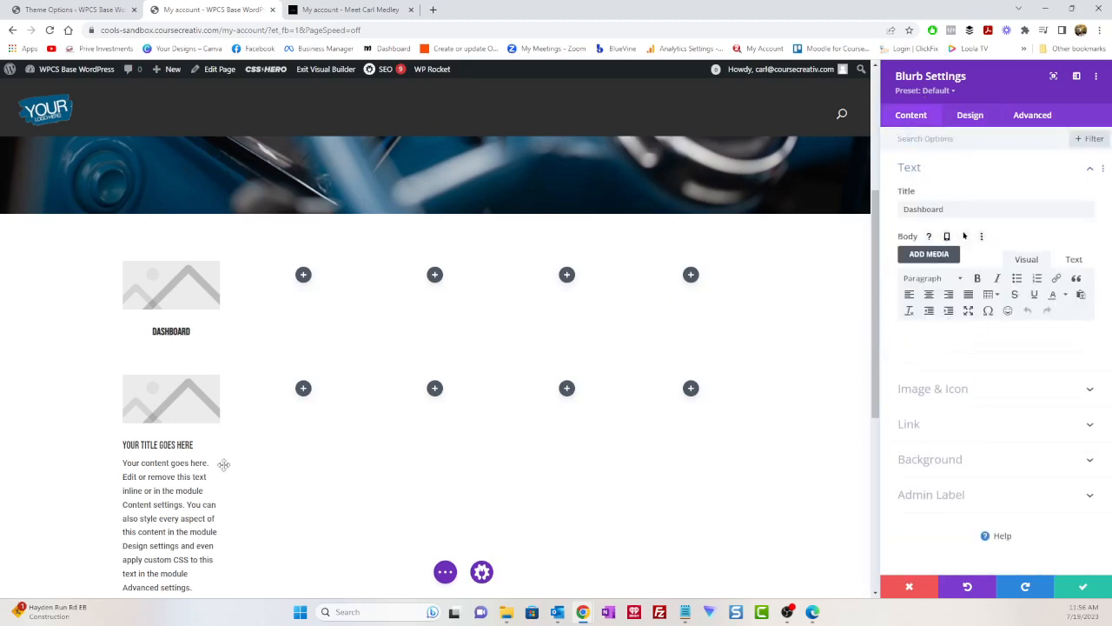
pyautogui.scroll(-2, 174, 393)
pyautogui.scroll(2, 172, 343)
pyautogui.click(942, 396)
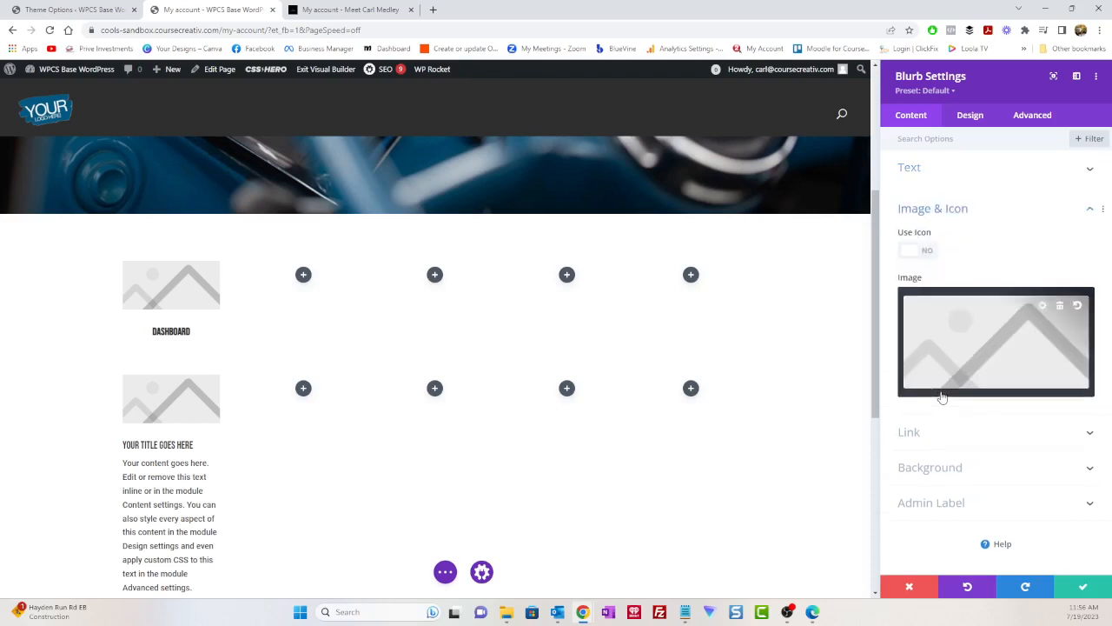
pyautogui.click(928, 251)
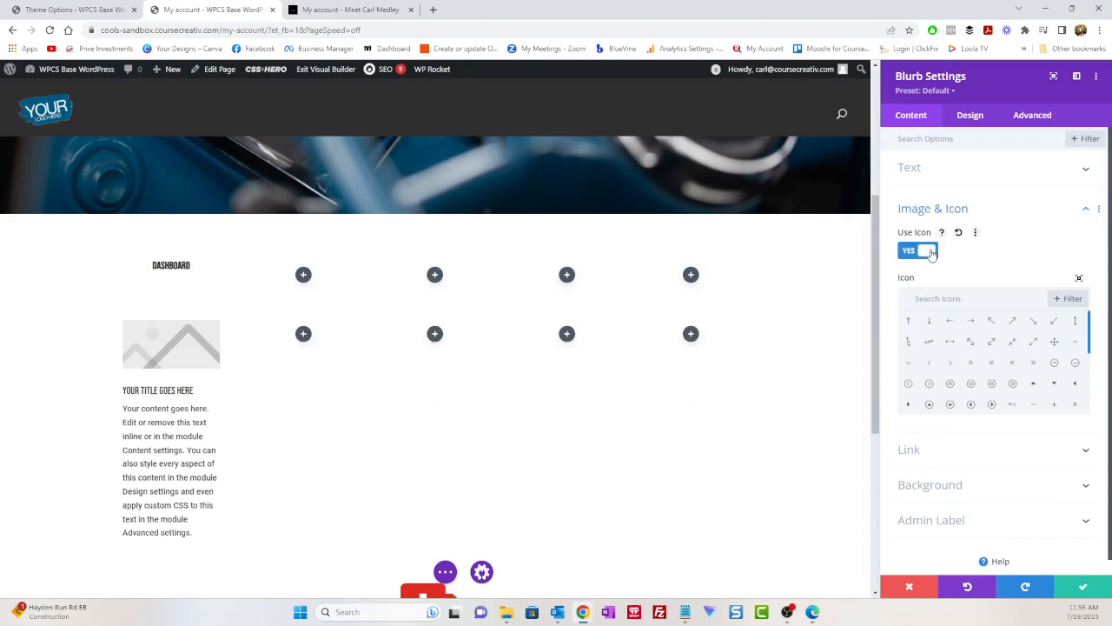
# Search the icon library for Dashboard and choose the gauge icon for the Dashboard blurb.
pyautogui.click(941, 300)
pyautogui.write('da')
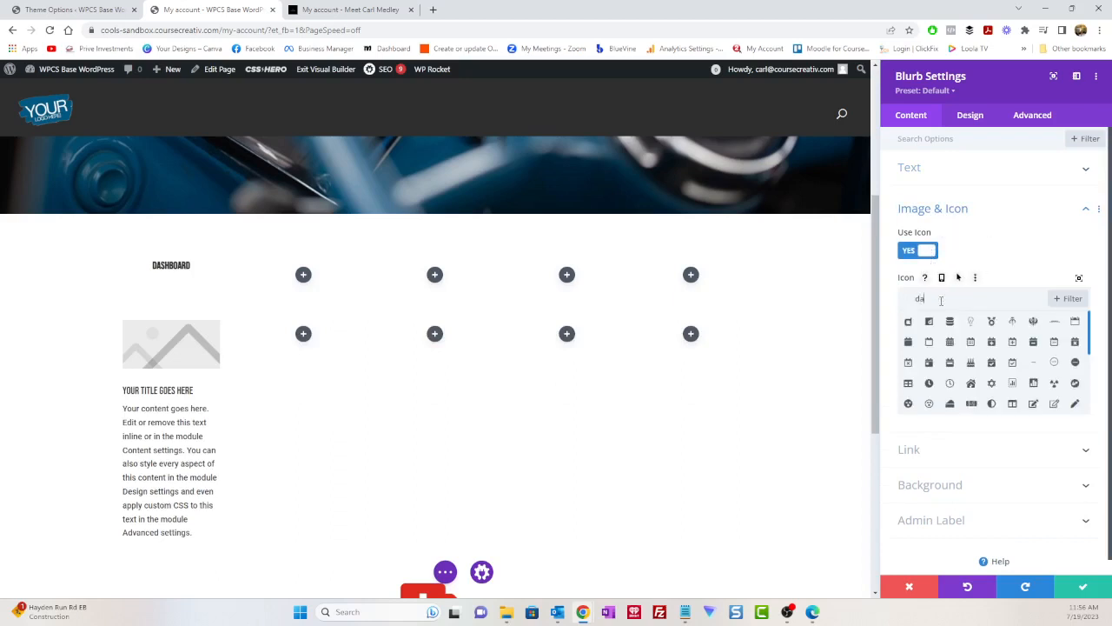
pyautogui.write('hboar')
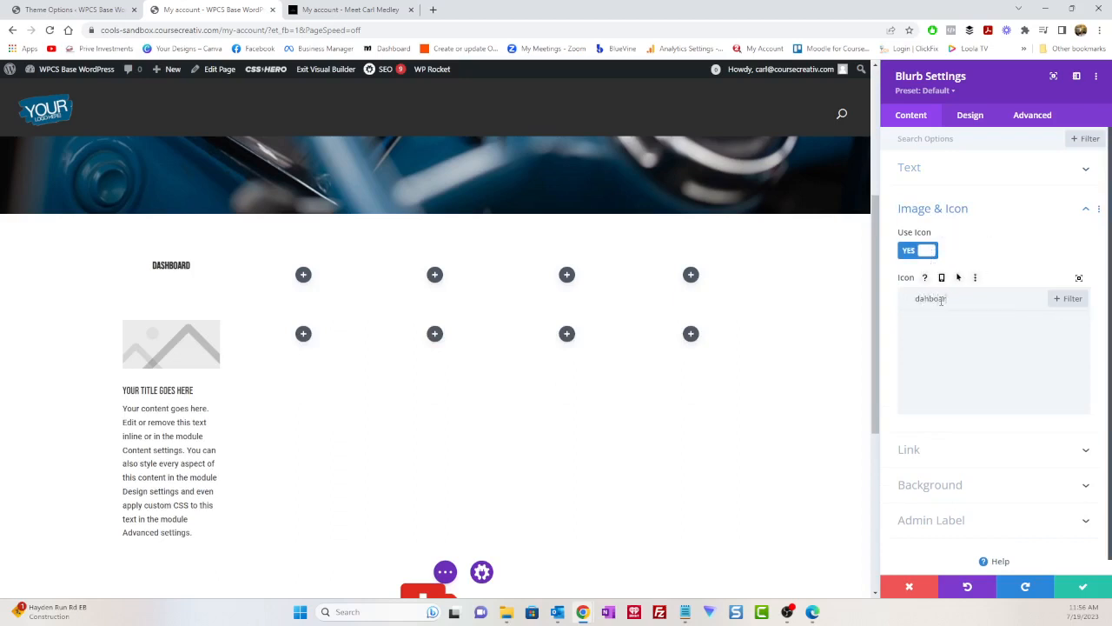
pyautogui.write('o')
pyautogui.press('BackSpace')
pyautogui.press('BackSpace')
pyautogui.press('BackSpace')
pyautogui.write('shb')
pyautogui.click(929, 326)
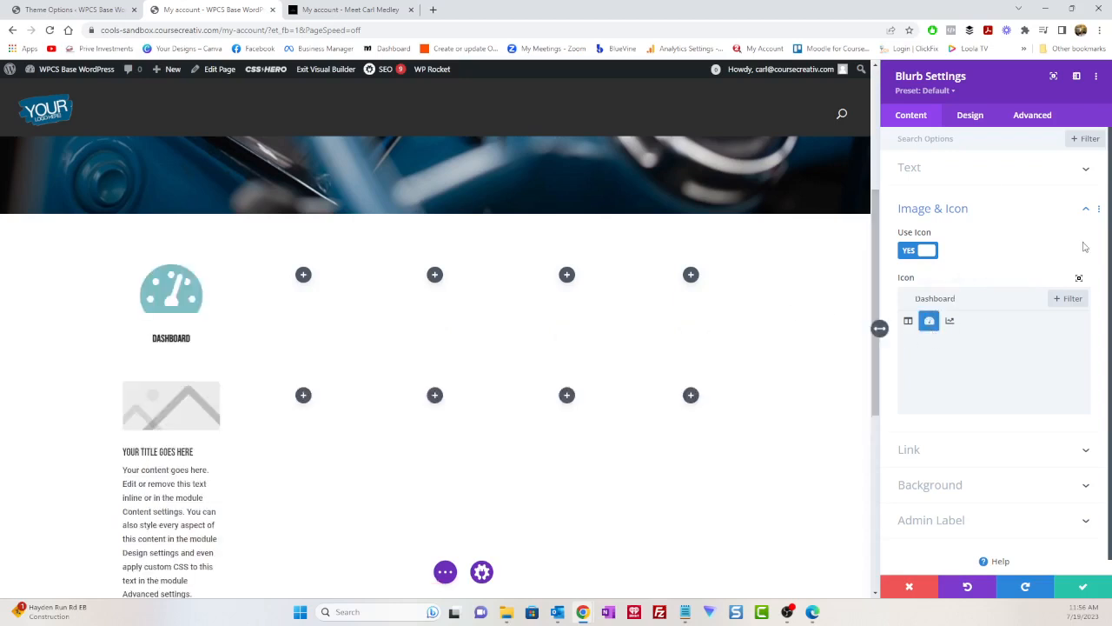
# Set the Dashboard blurb's icon color to the custom blue #0084bc and copy its hex code.
pyautogui.click(969, 121)
pyautogui.click(941, 168)
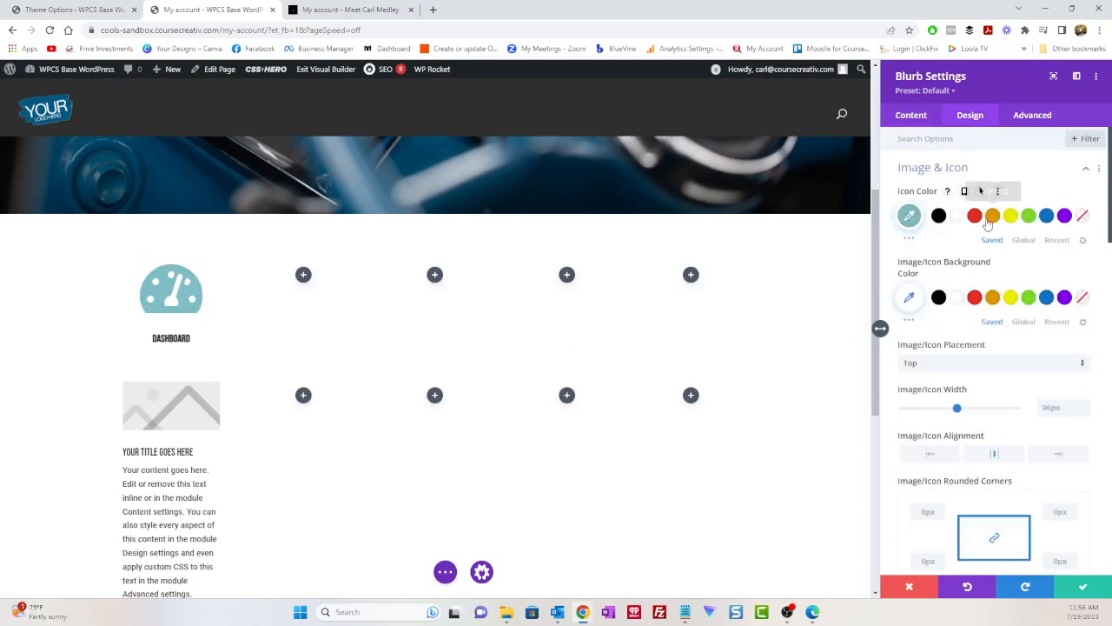
pyautogui.click(1046, 216)
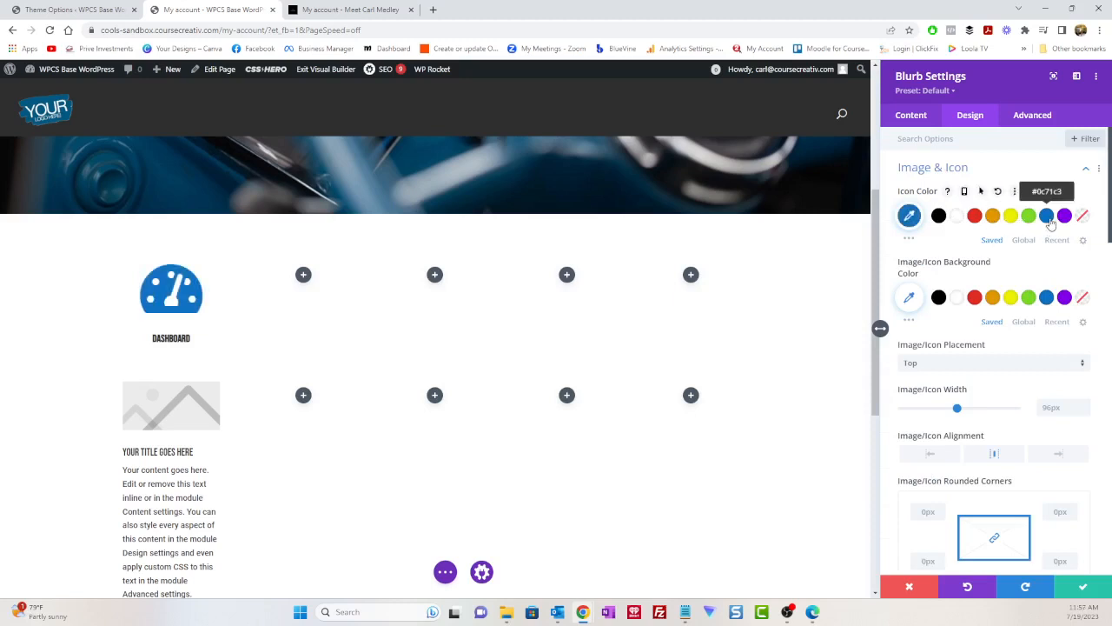
pyautogui.click(909, 216)
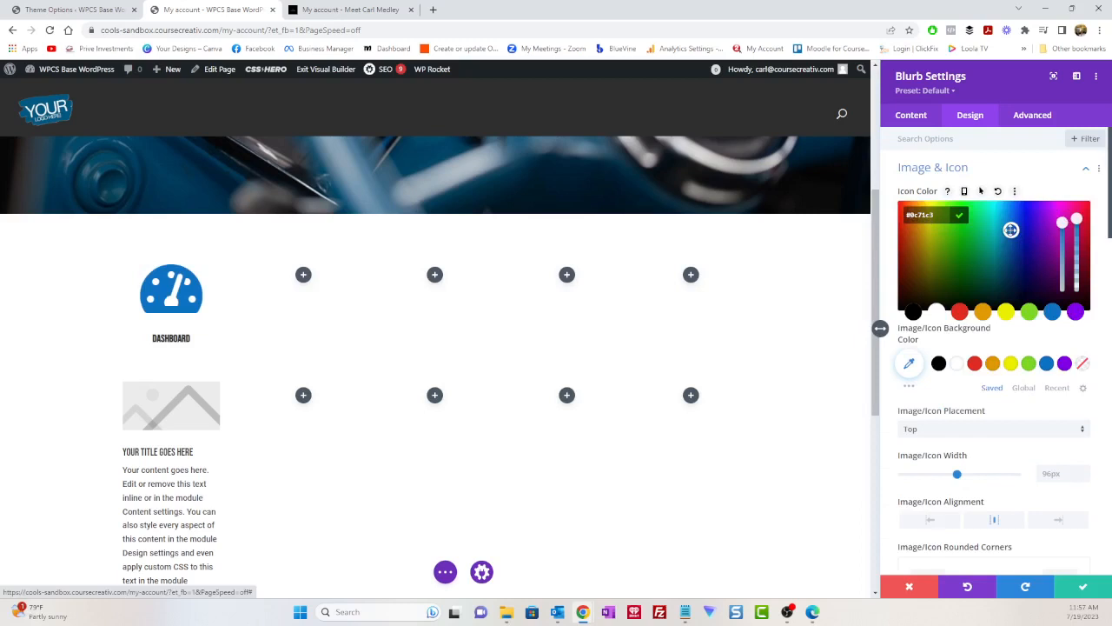
pyautogui.moveTo(1011, 229); pyautogui.dragTo(1034, 246)
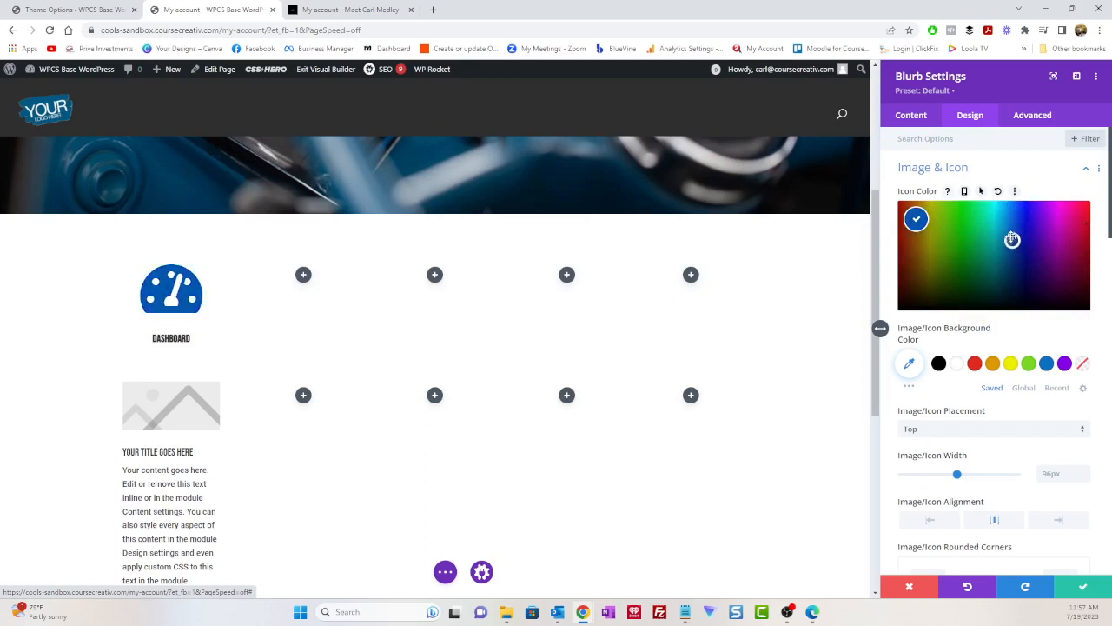
pyautogui.click(1000, 229)
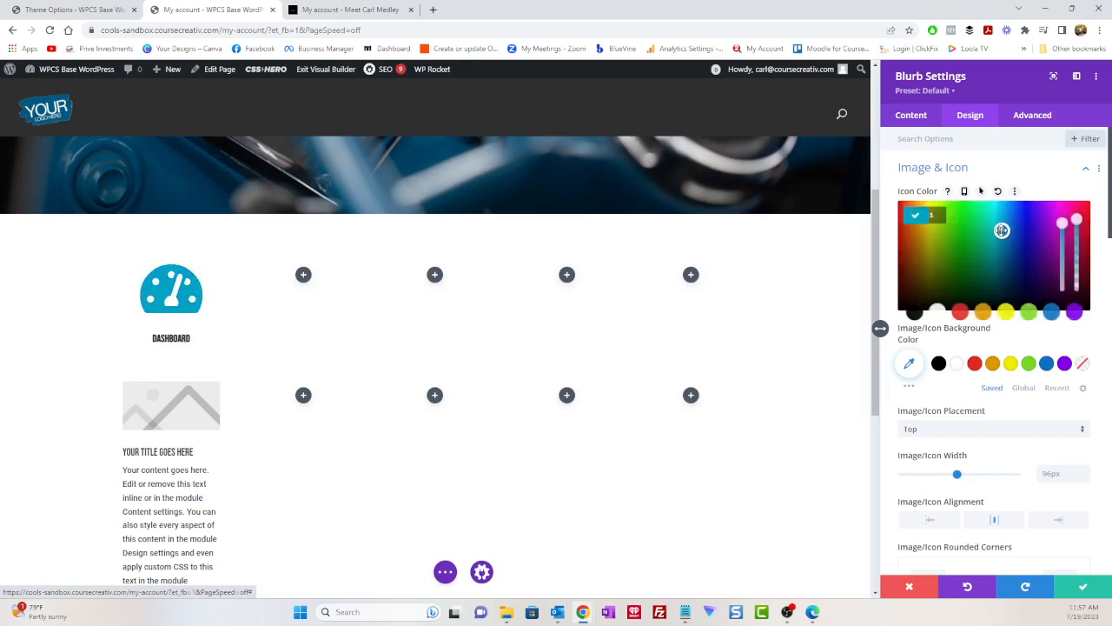
pyautogui.click(1005, 231)
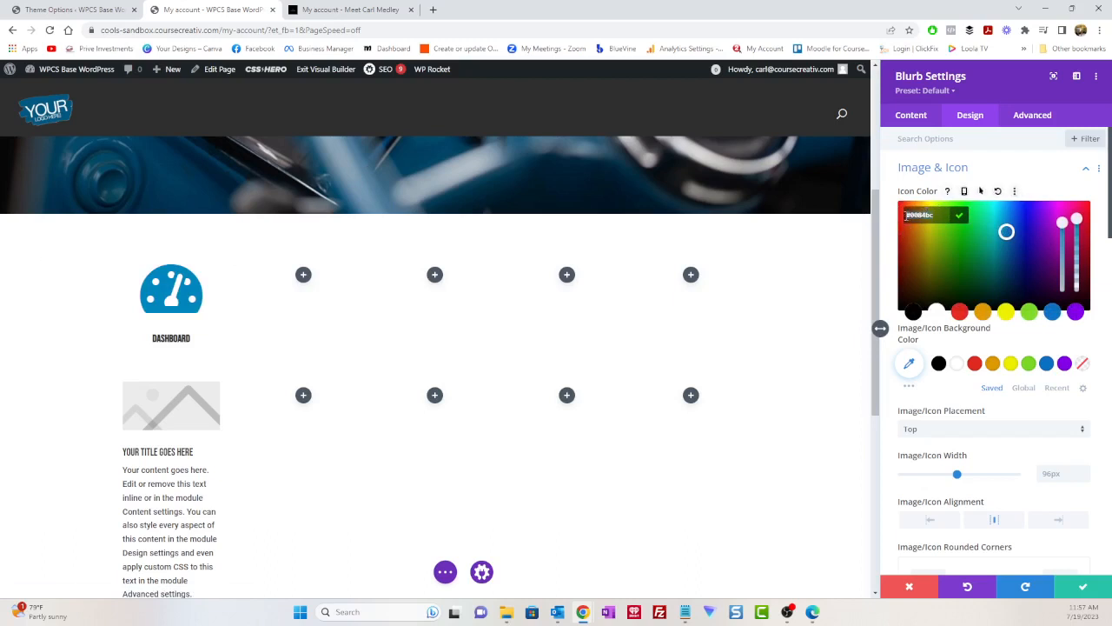
pyautogui.hotkey('alt', 'Tab')
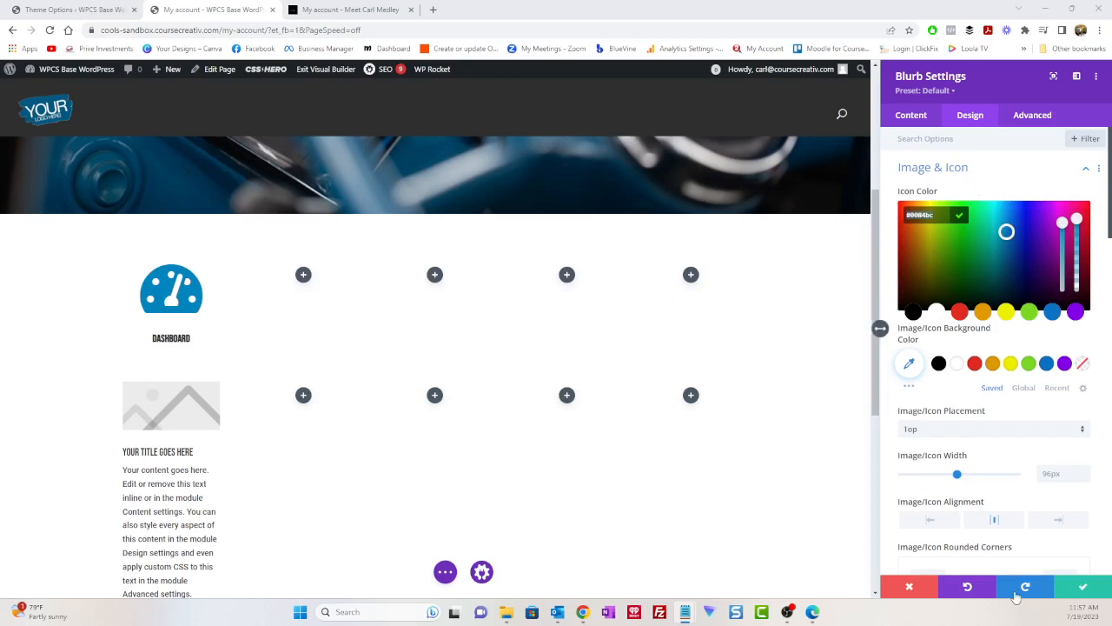
pyautogui.click(927, 116)
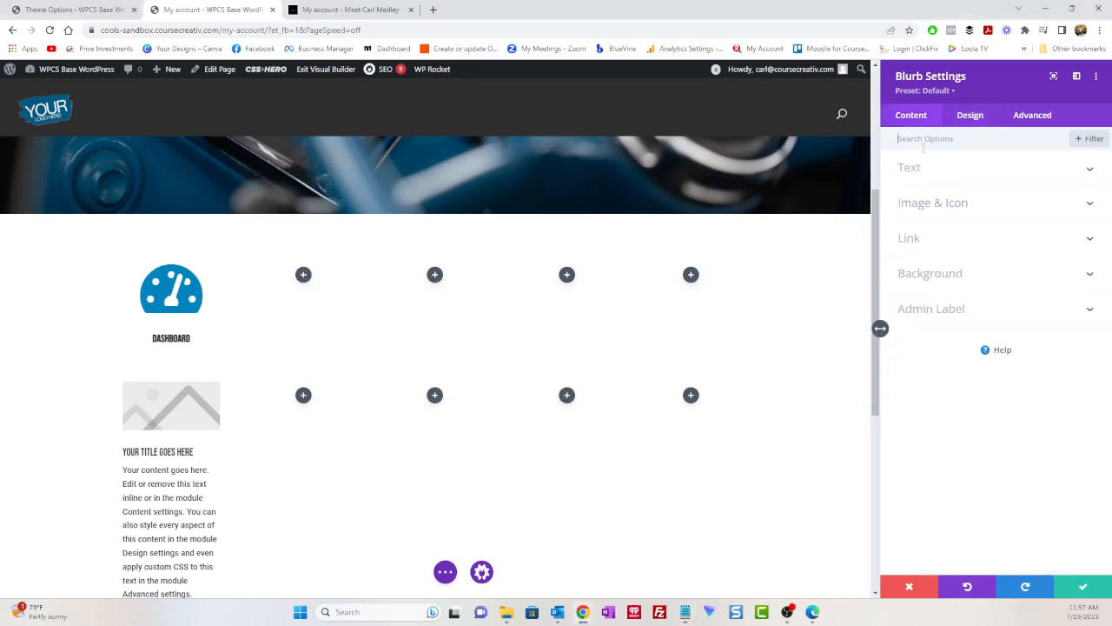
pyautogui.click(918, 245)
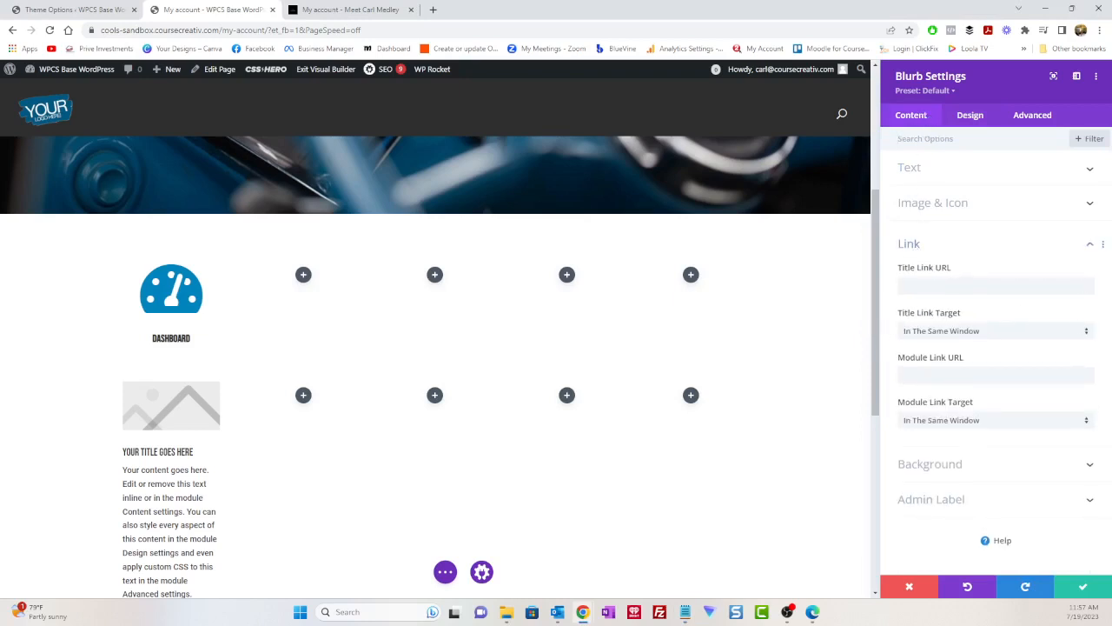
pyautogui.hotkey('alt', 'Tab')
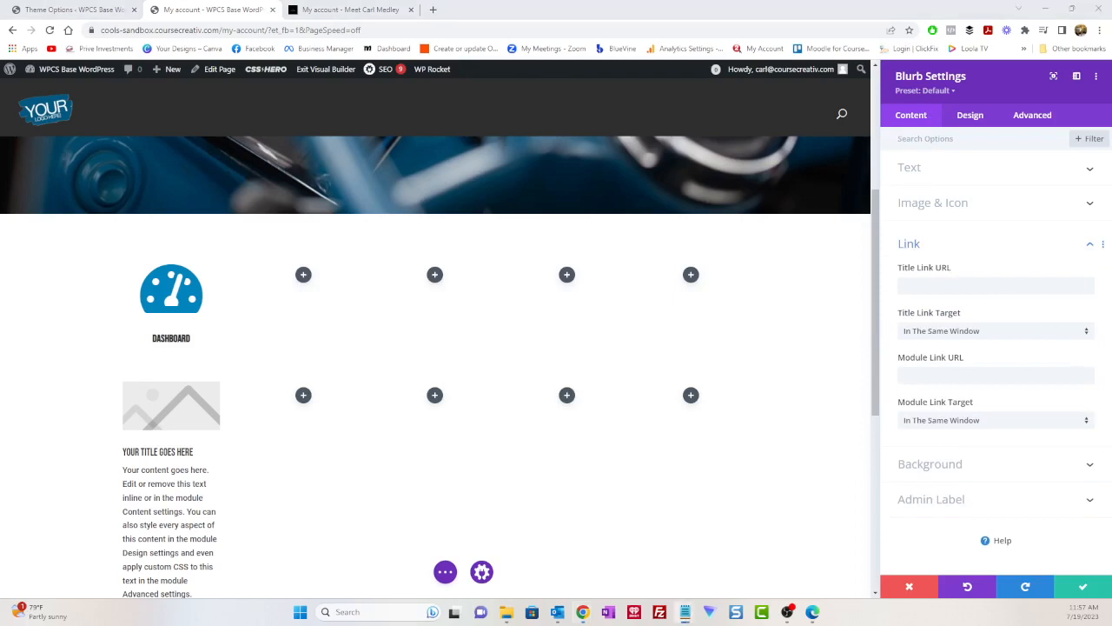
pyautogui.click(929, 287)
pyautogui.hotkey('ctrl', 'v')
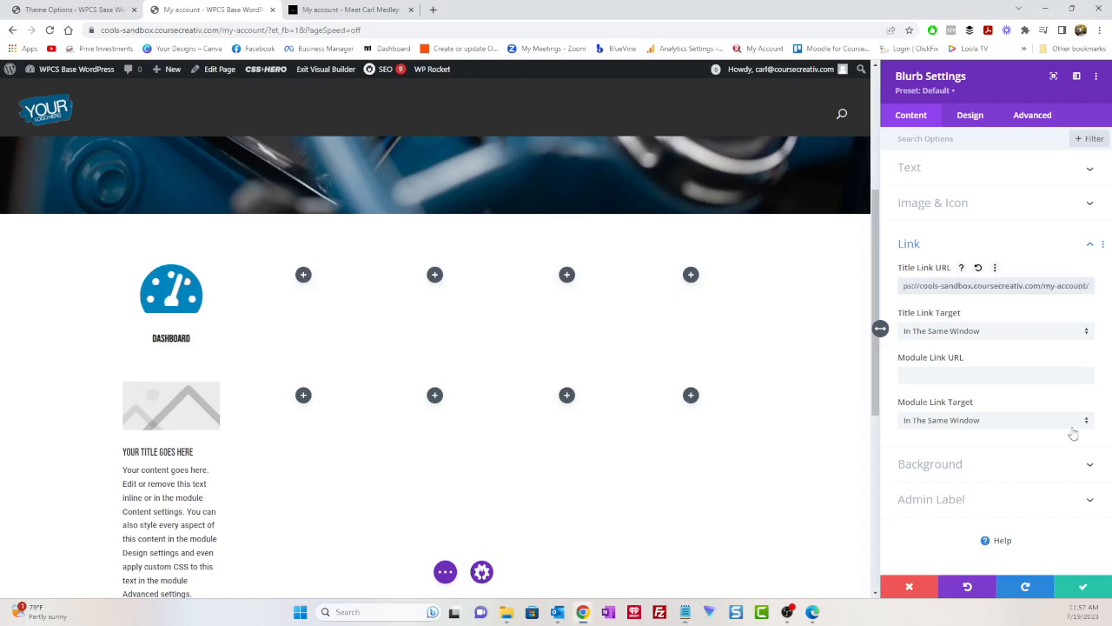
pyautogui.click(1085, 589)
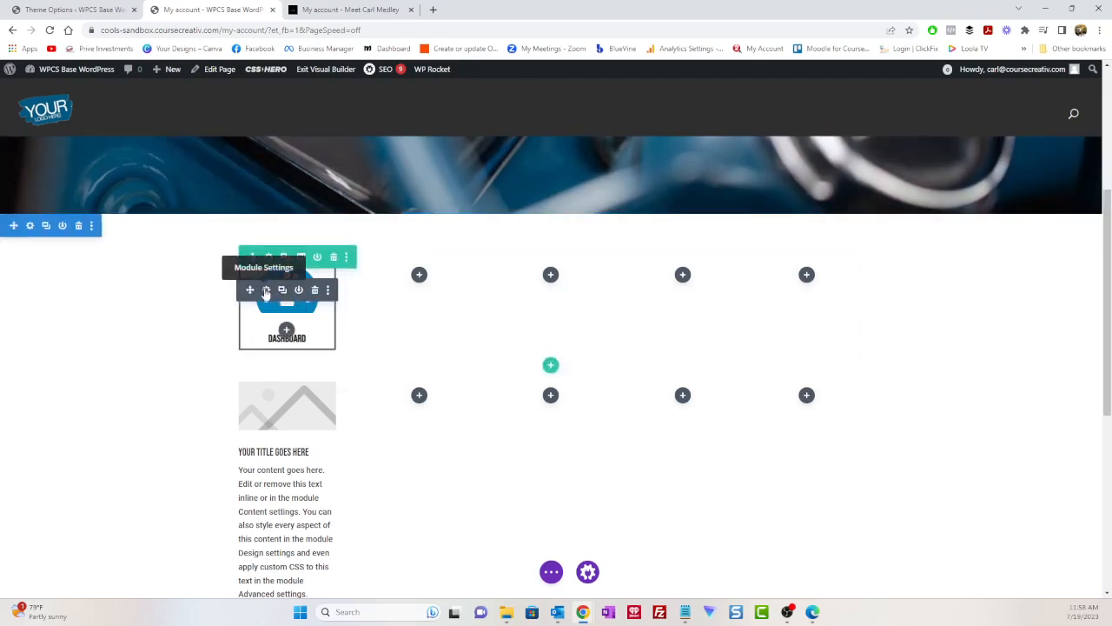
# Check the Dashboard blurb's title link URL in its settings and close them without changes.
pyautogui.click(266, 291)
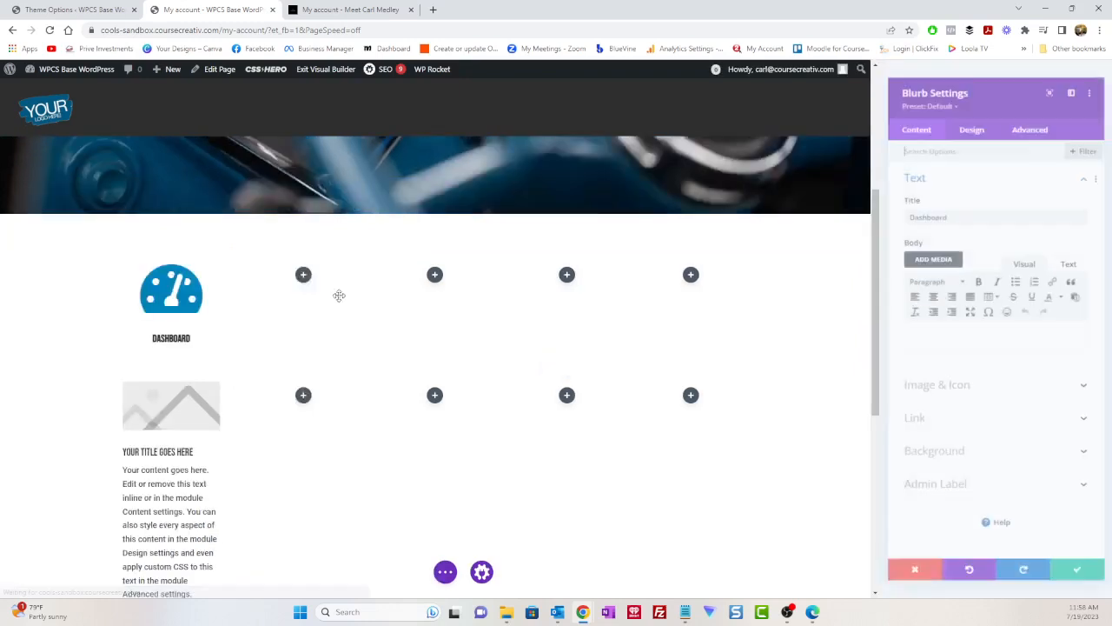
pyautogui.click(931, 428)
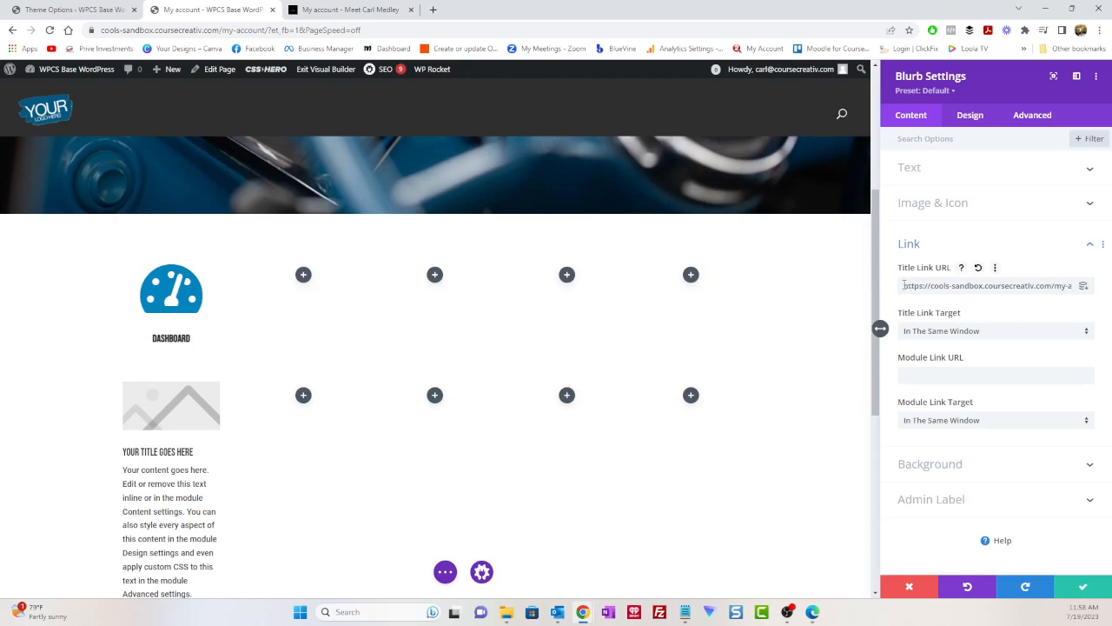
pyautogui.moveTo(904, 285); pyautogui.dragTo(1080, 292)
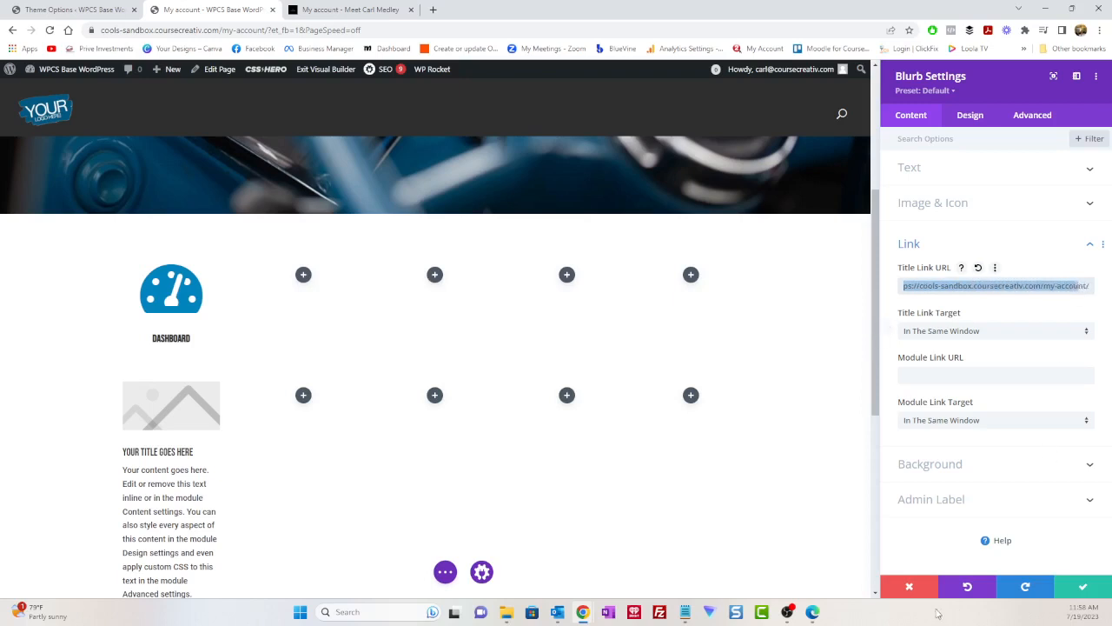
pyautogui.click(898, 588)
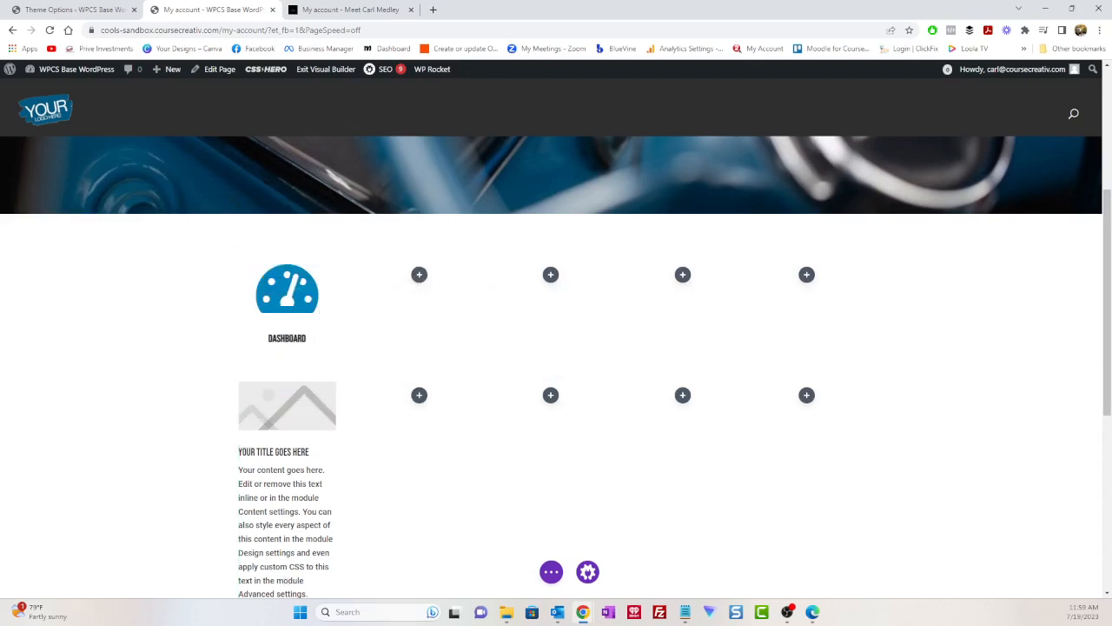
# Compare the blurb titles and icons on the finished coolsmedley.com My Account page with the sandbox page.
pyautogui.click(356, 9)
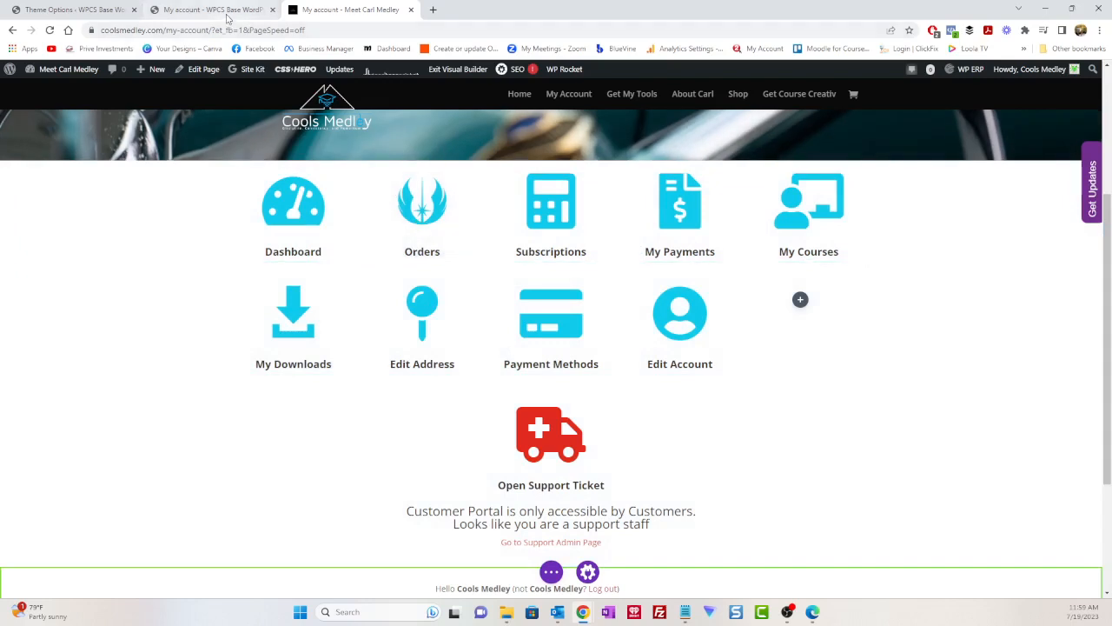
pyautogui.click(213, 10)
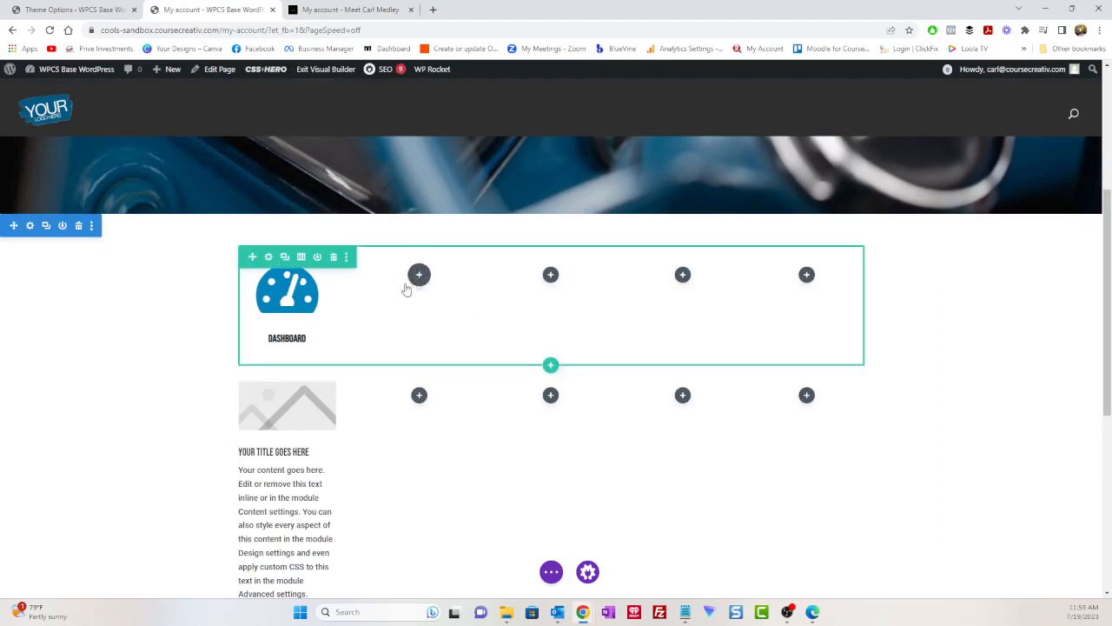
pyautogui.click(347, 10)
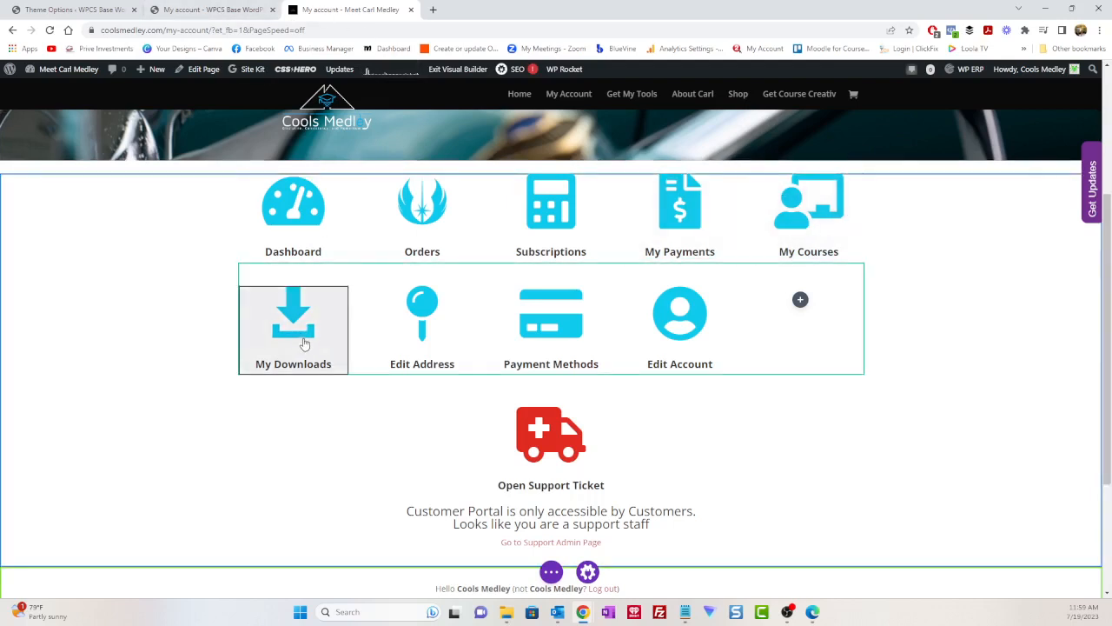
pyautogui.click(208, 9)
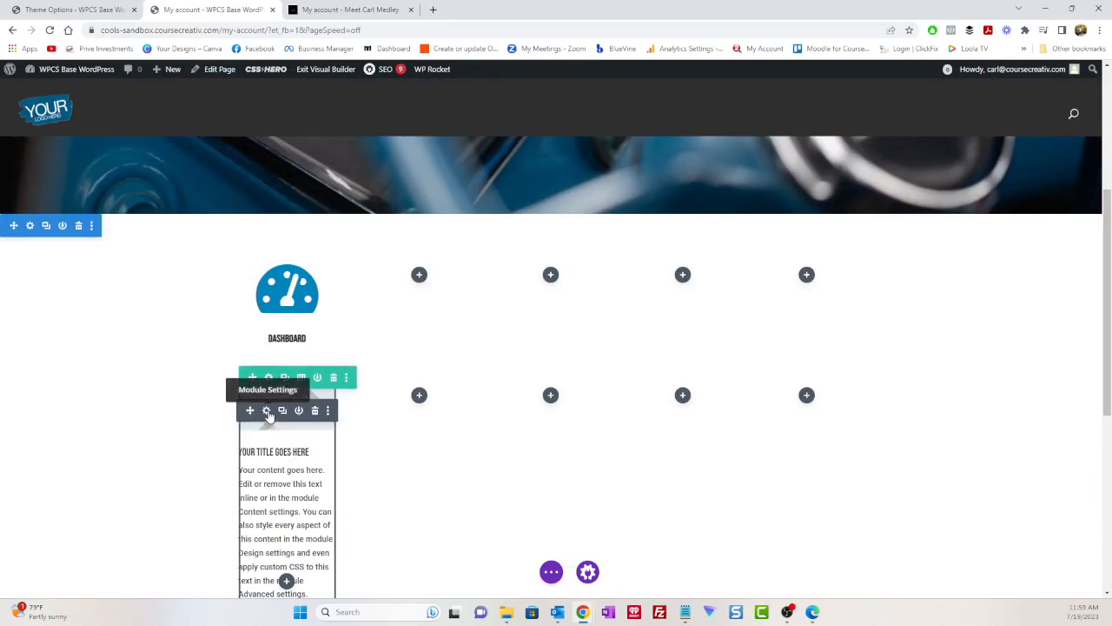
# Clear the placeholder body text of the second row's blurb and set its title to My Downloads.
pyautogui.click(266, 410)
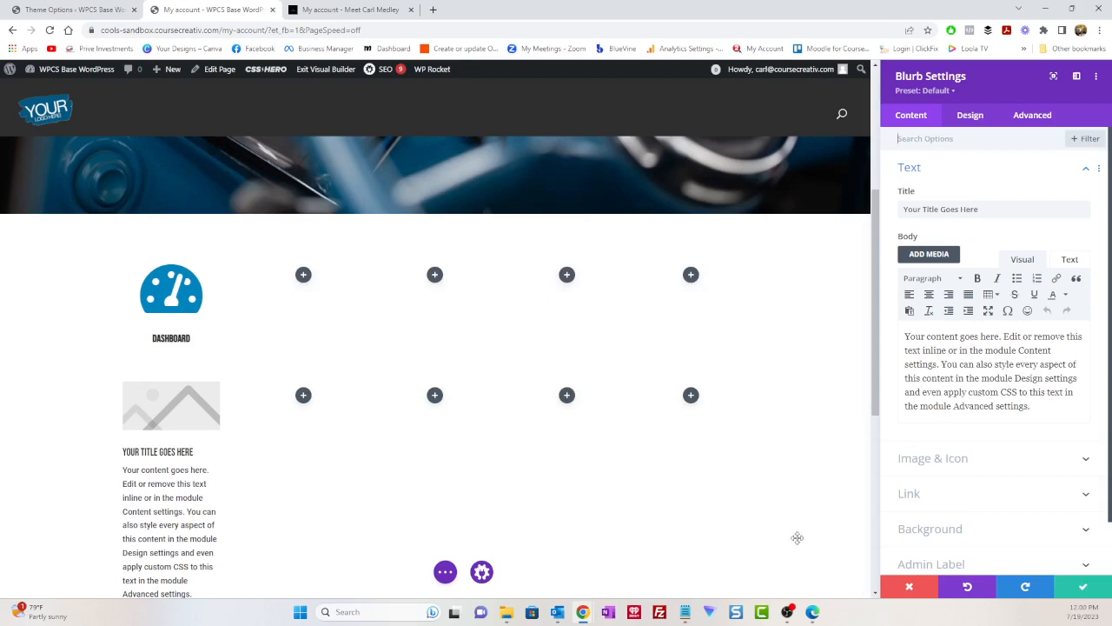
pyautogui.moveTo(1030, 406); pyautogui.dragTo(881, 329)
pyautogui.press('BackSpace')
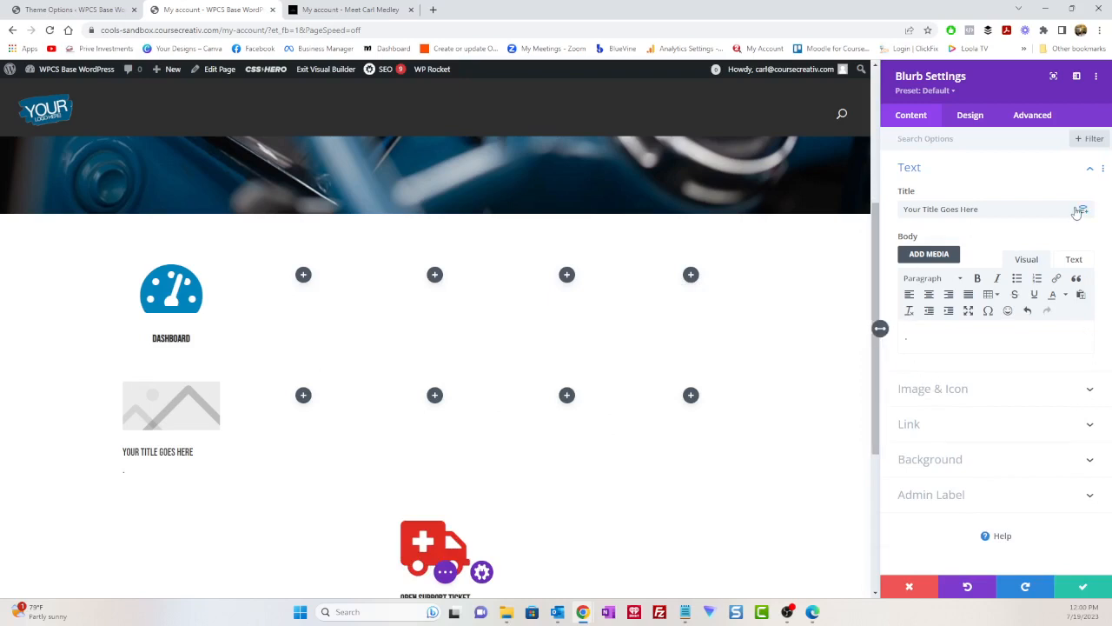
pyautogui.moveTo(1077, 210); pyautogui.dragTo(854, 209)
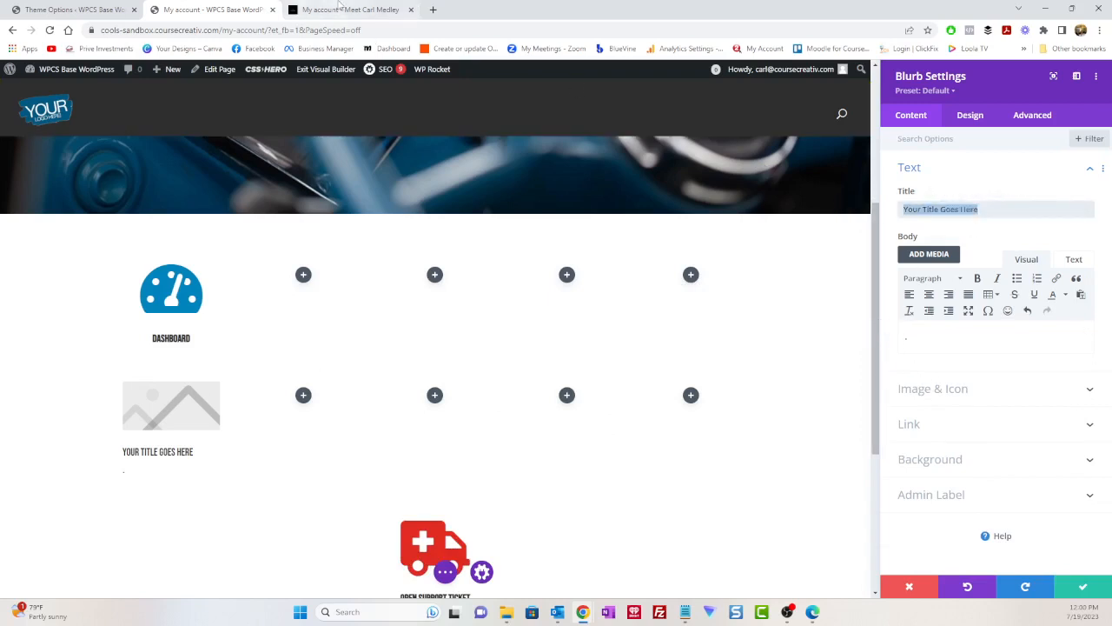
pyautogui.write('My Downloads')
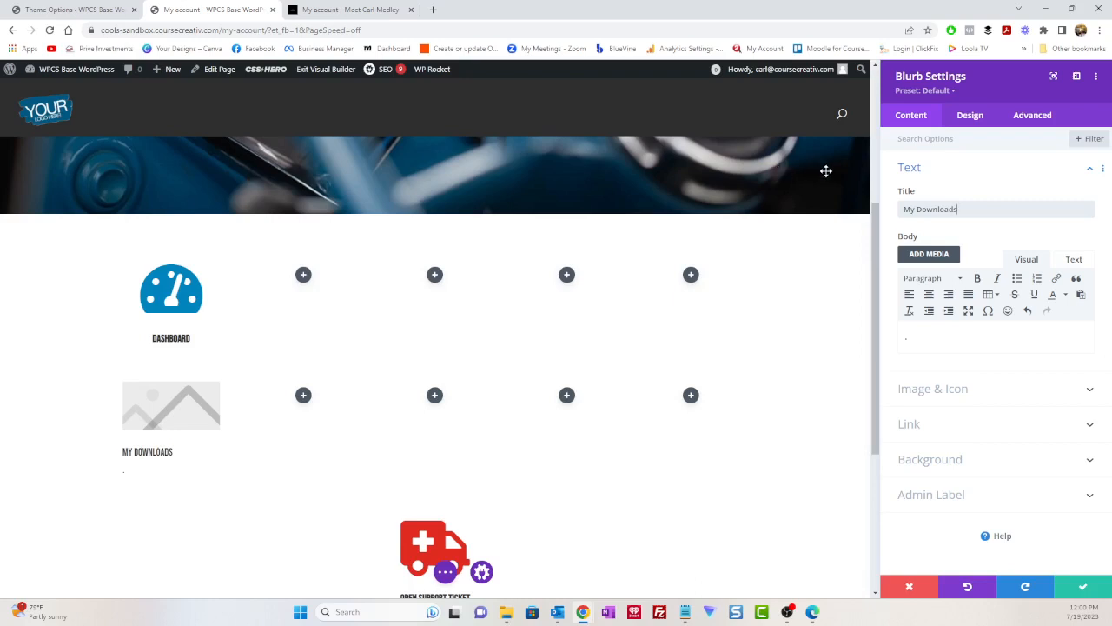
# Enable an icon for the My Downloads blurb and choose the down-arrow-into-tray icon by searching for download.
pyautogui.click(942, 393)
pyautogui.click(928, 254)
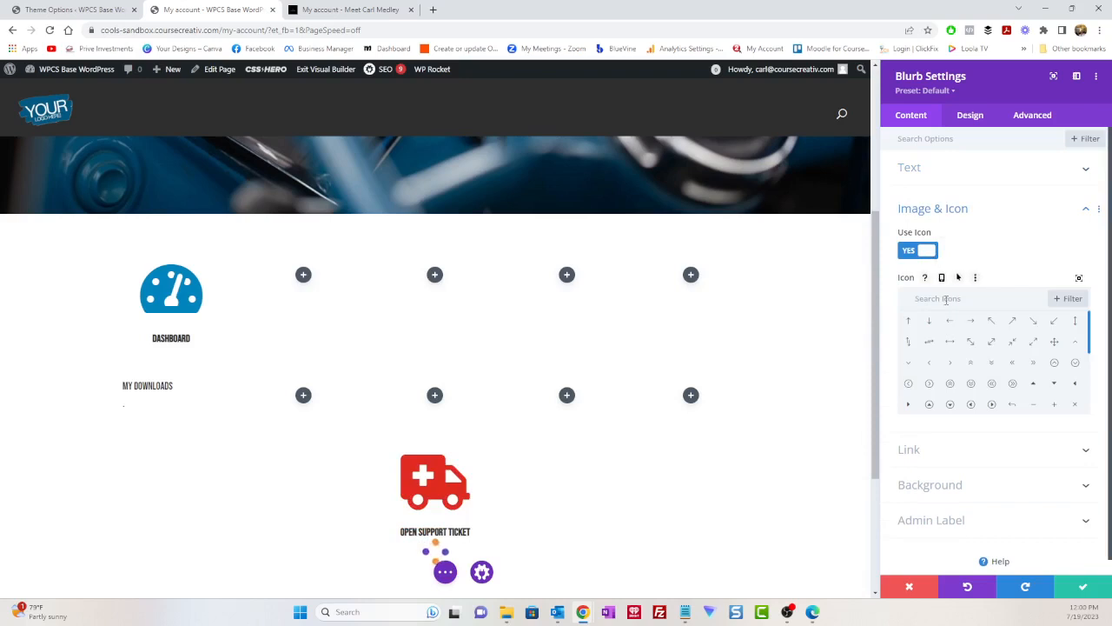
pyautogui.click(947, 298)
pyautogui.write('download')
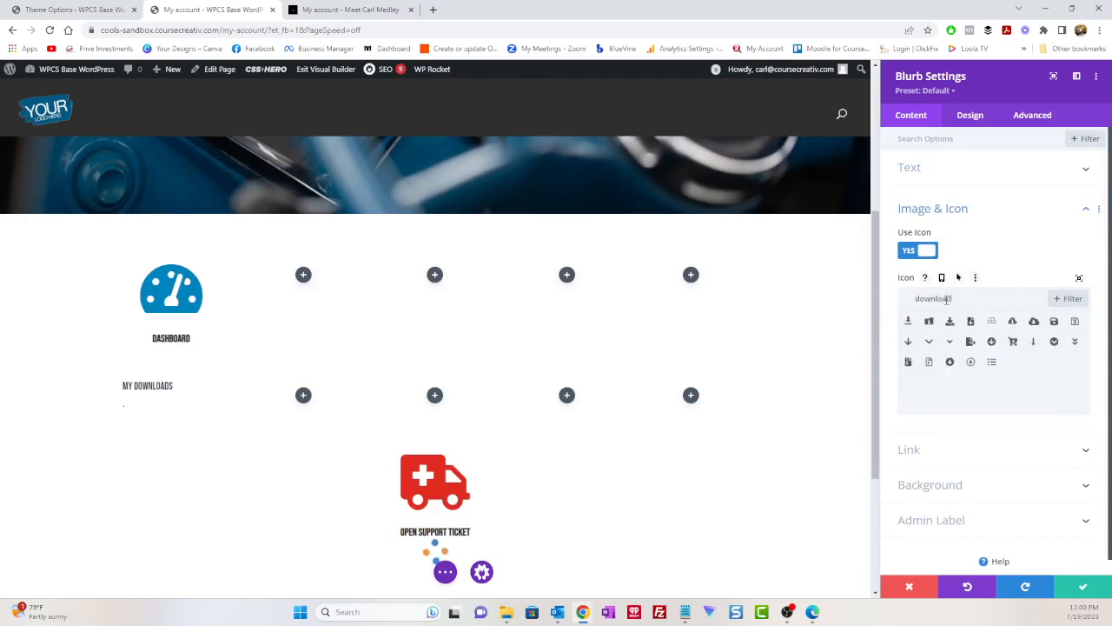
pyautogui.write('s')
pyautogui.press('BackSpace')
pyautogui.click(948, 322)
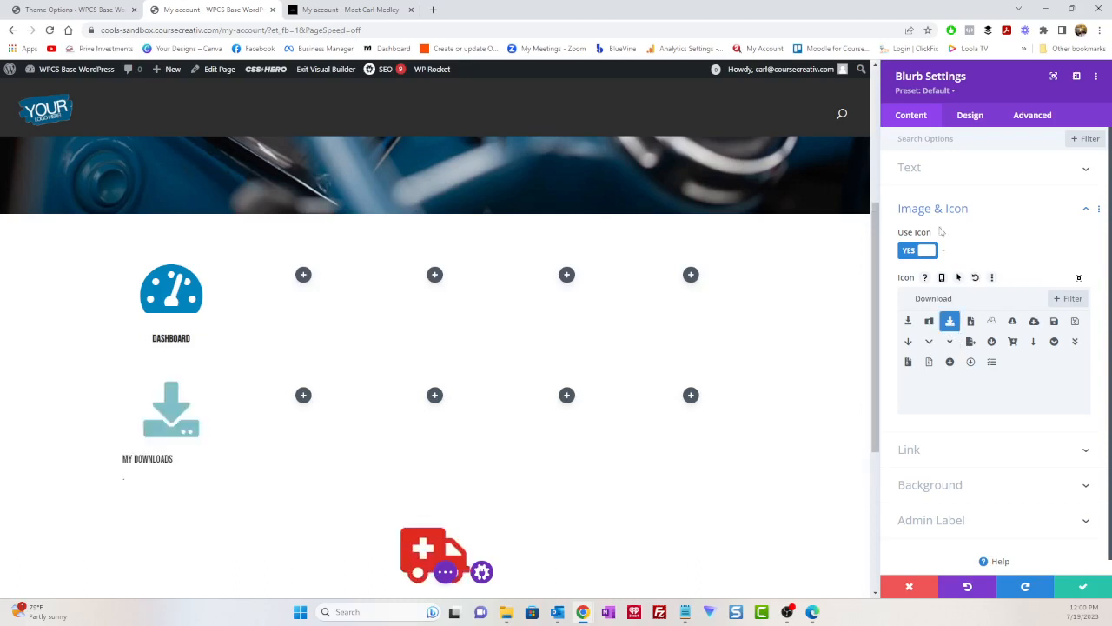
# Set the My Downloads blurb's icon color to #0084bc in its design settings.
pyautogui.click(969, 122)
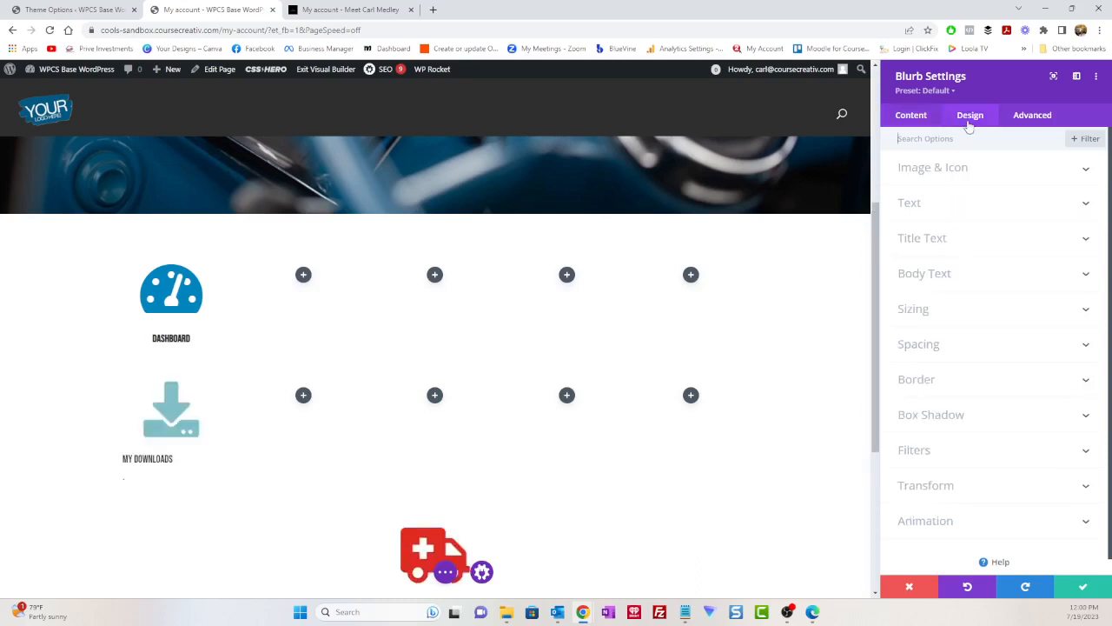
pyautogui.click(964, 171)
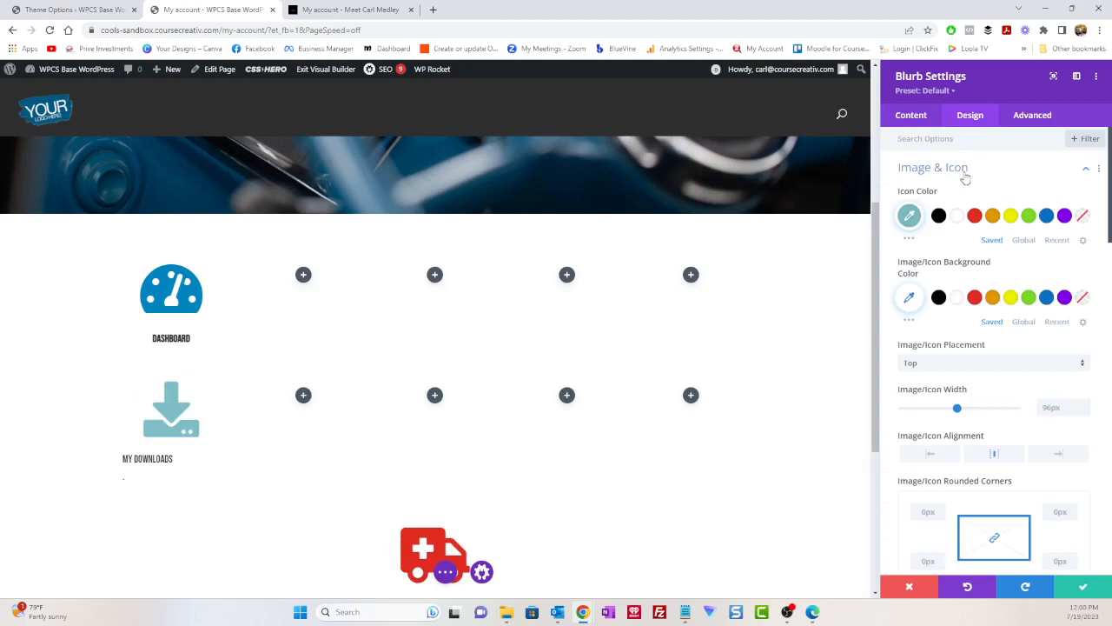
pyautogui.click(910, 216)
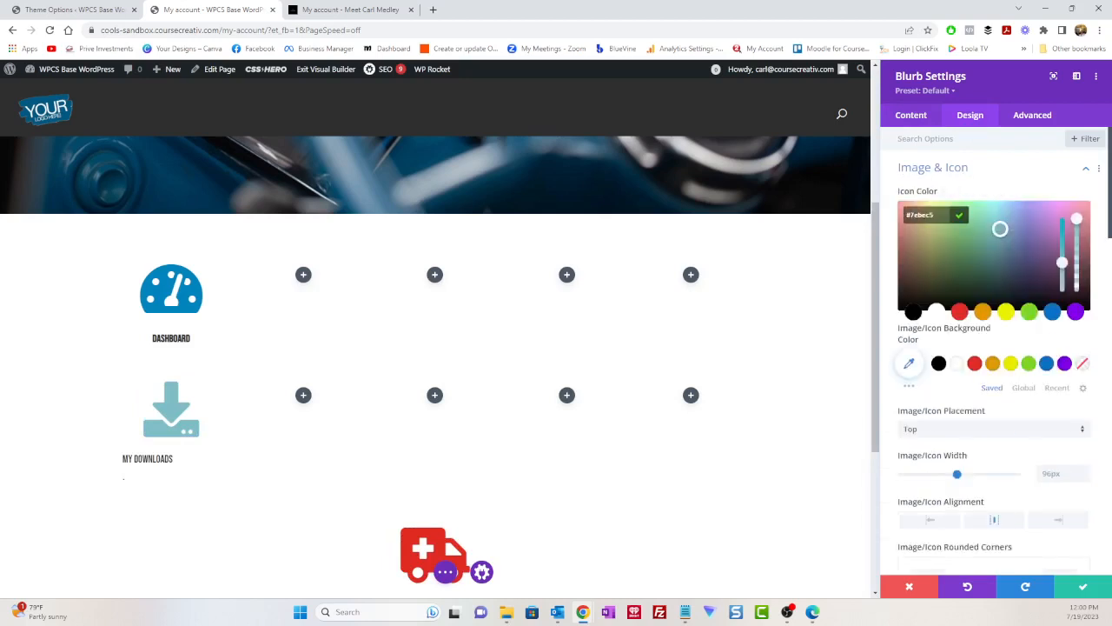
pyautogui.hotkey('alt', 'Tab')
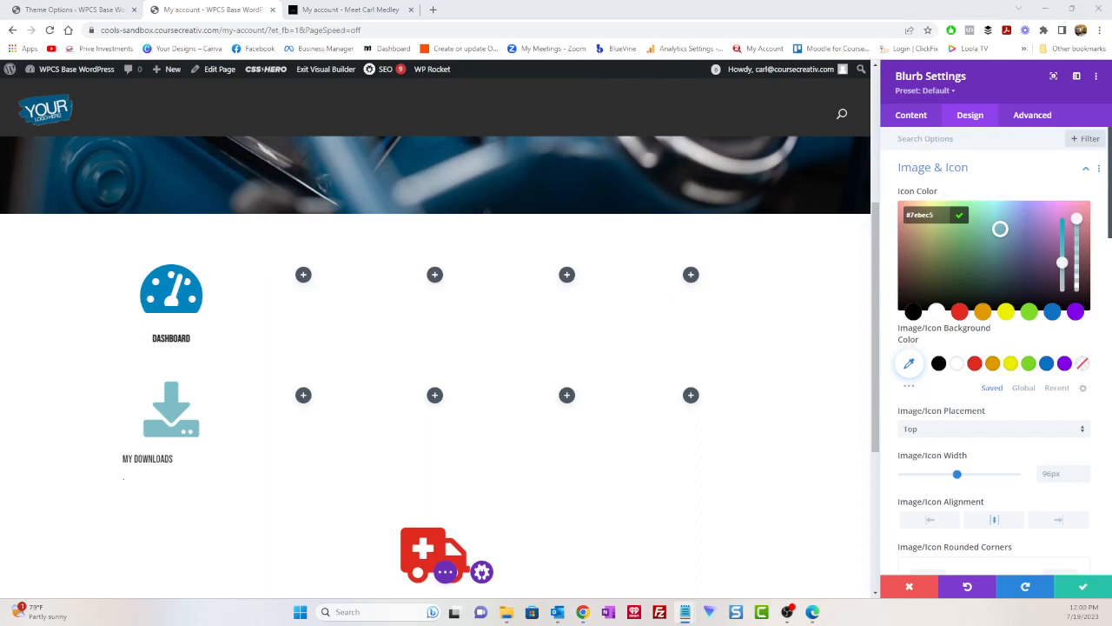
pyautogui.click(912, 215)
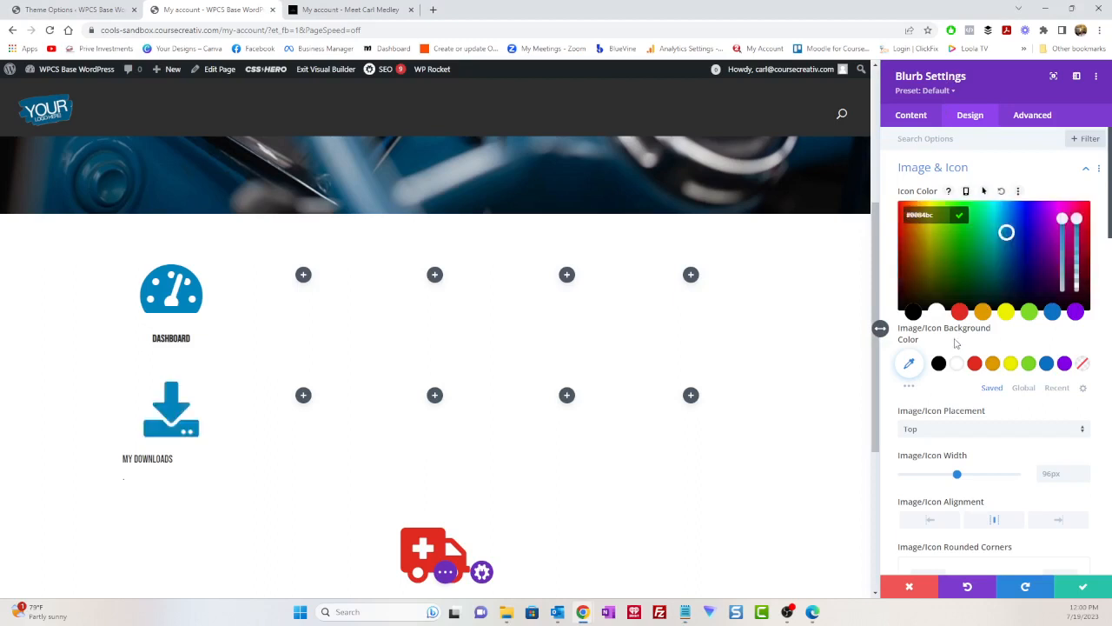
# Make the My Downloads blurb's title text bold and center-aligned.
pyautogui.scroll(-8, 976, 347)
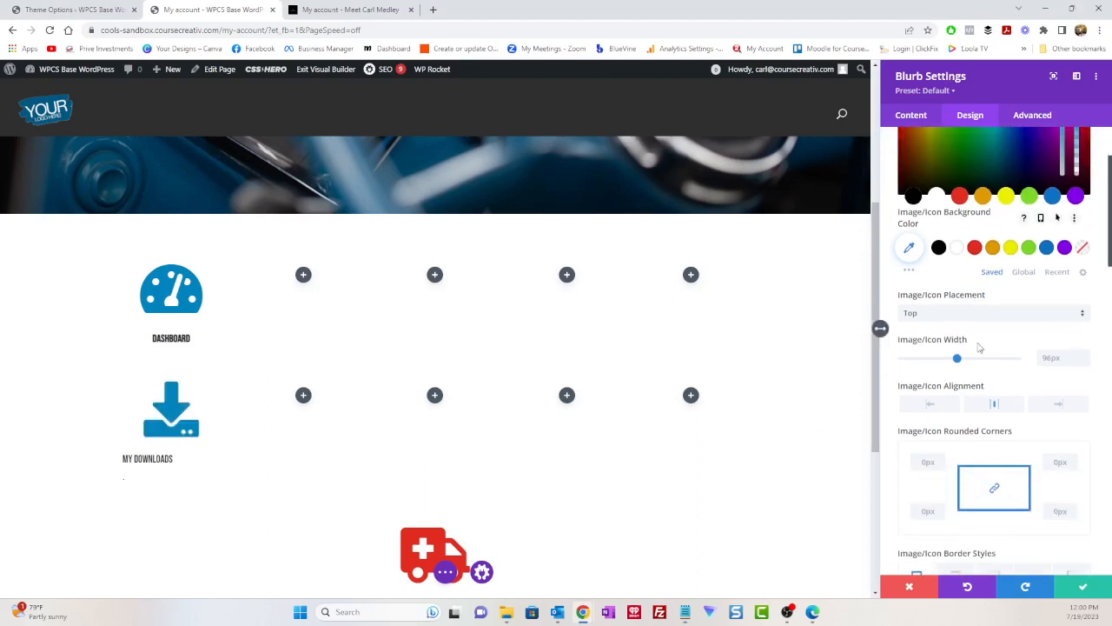
pyautogui.scroll(-8, 971, 345)
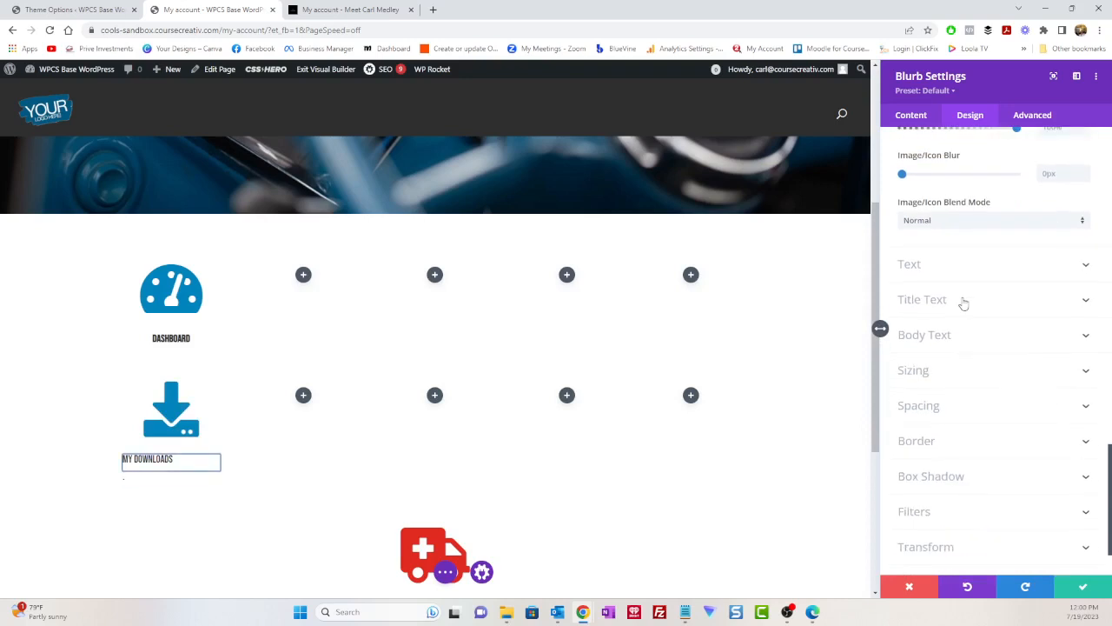
pyautogui.click(977, 303)
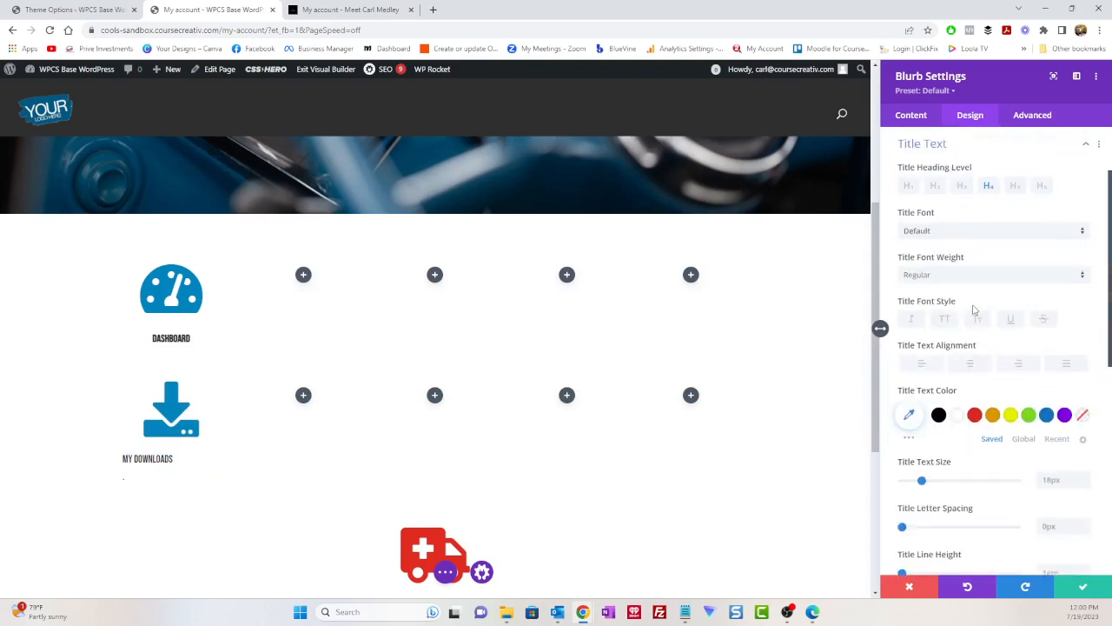
pyautogui.click(945, 276)
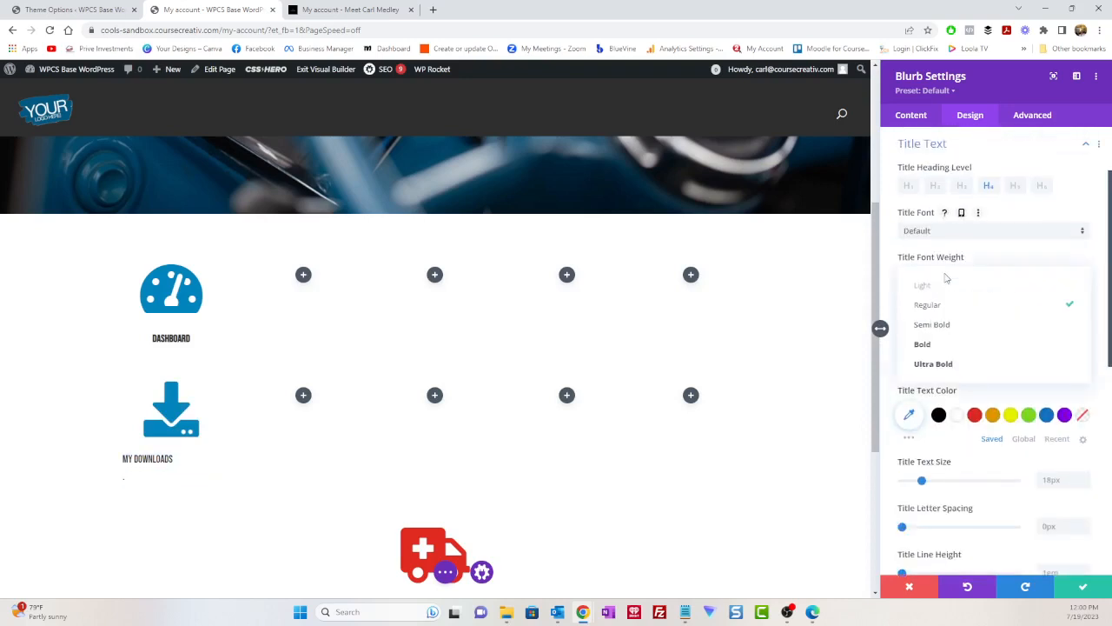
pyautogui.click(934, 344)
pyautogui.click(971, 367)
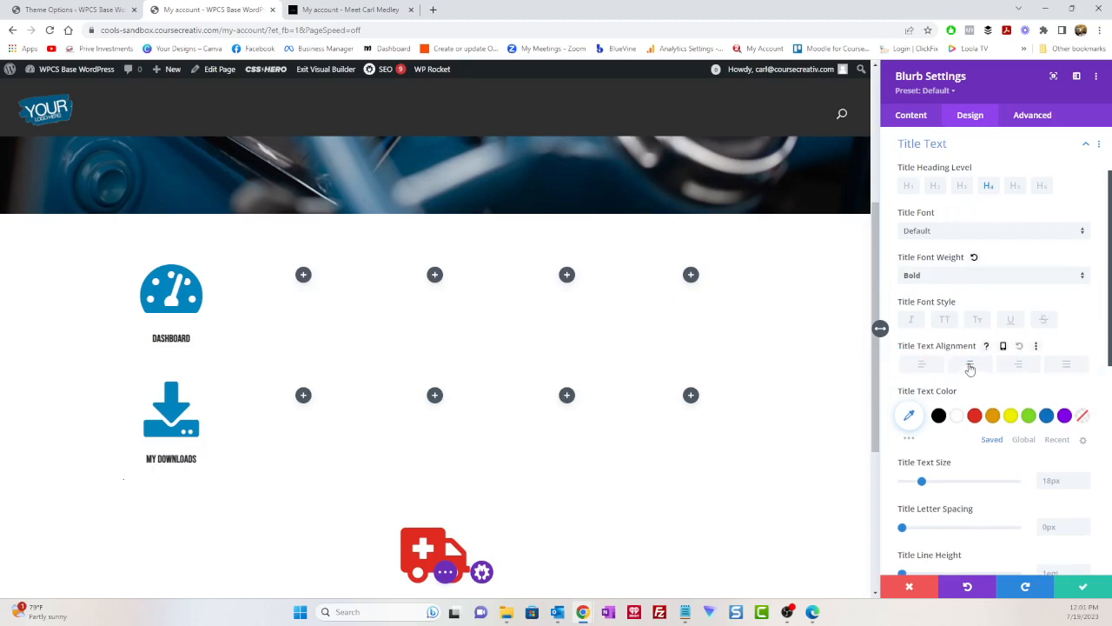
# Paste the sandbox site's my-account/downloads/ address as the My Downloads blurb's title link URL and save the blurb settings.
pyautogui.click(913, 116)
pyautogui.click(936, 245)
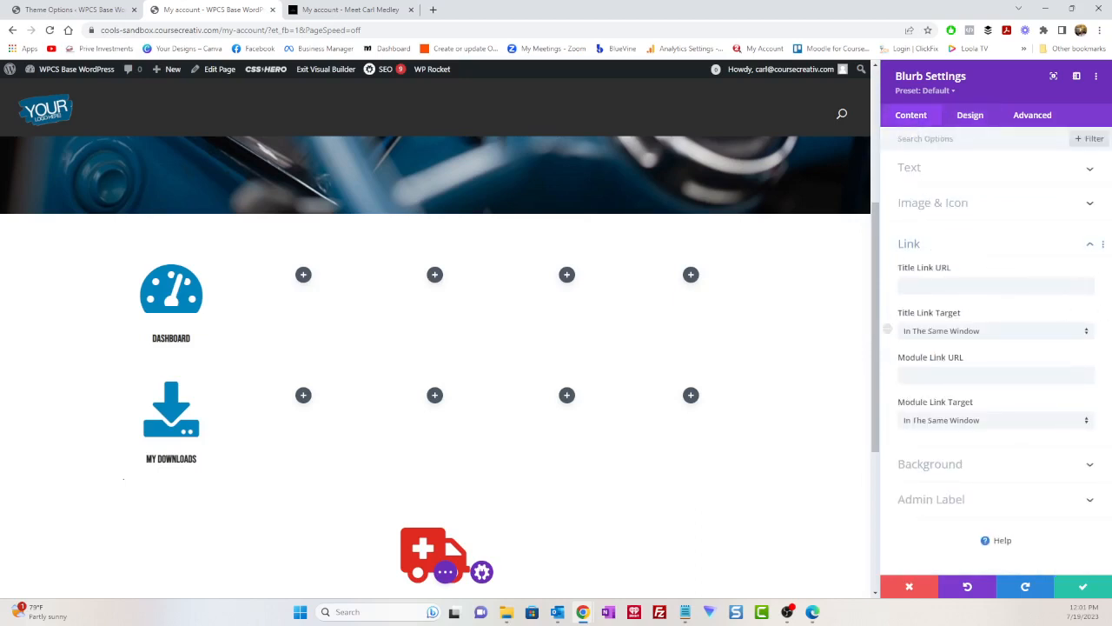
pyautogui.hotkey('alt', 'Tab')
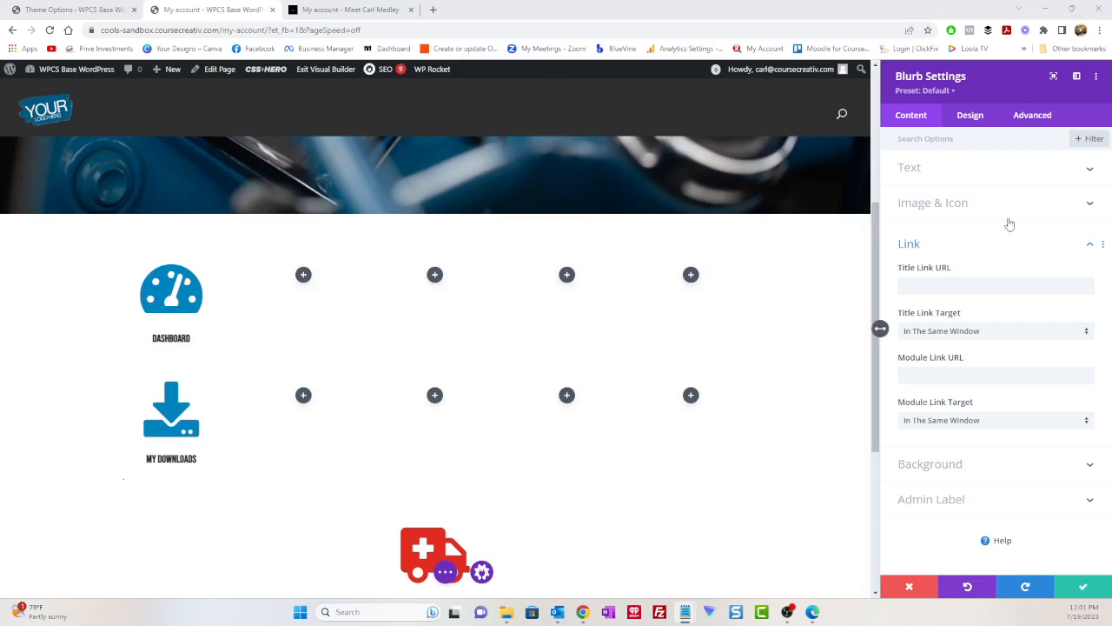
pyautogui.click(922, 284)
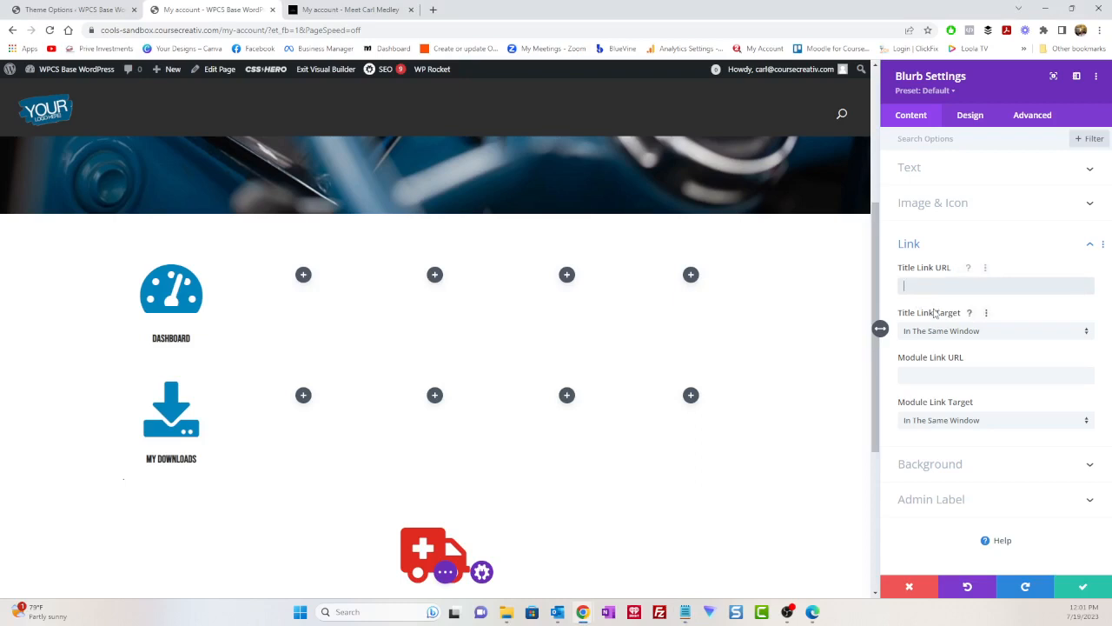
pyautogui.hotkey('ctrl', 'v')
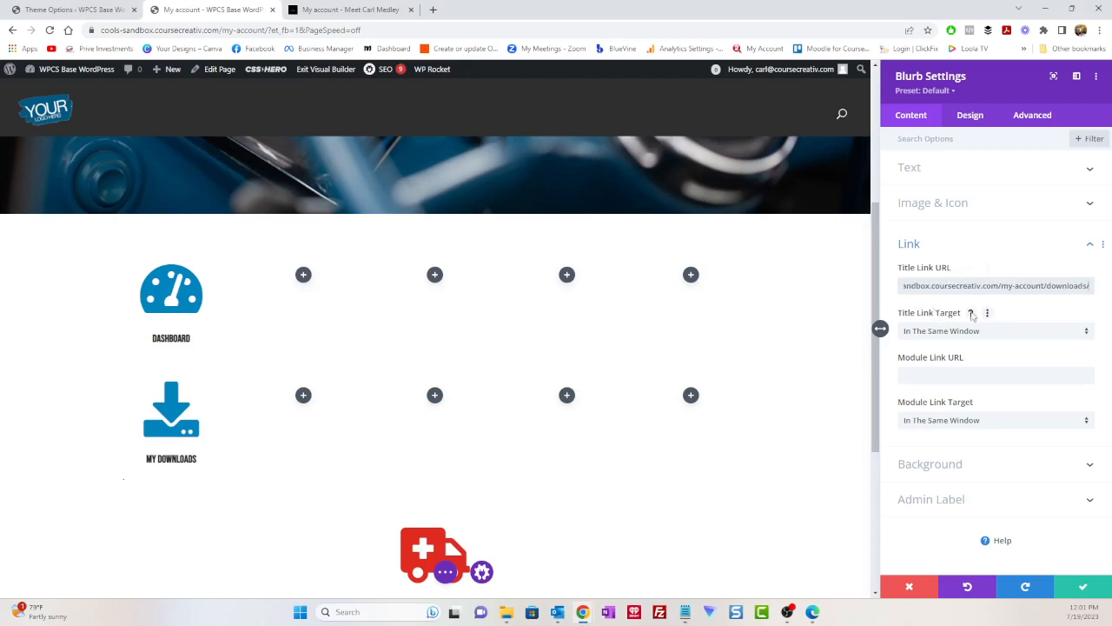
pyautogui.click(1081, 588)
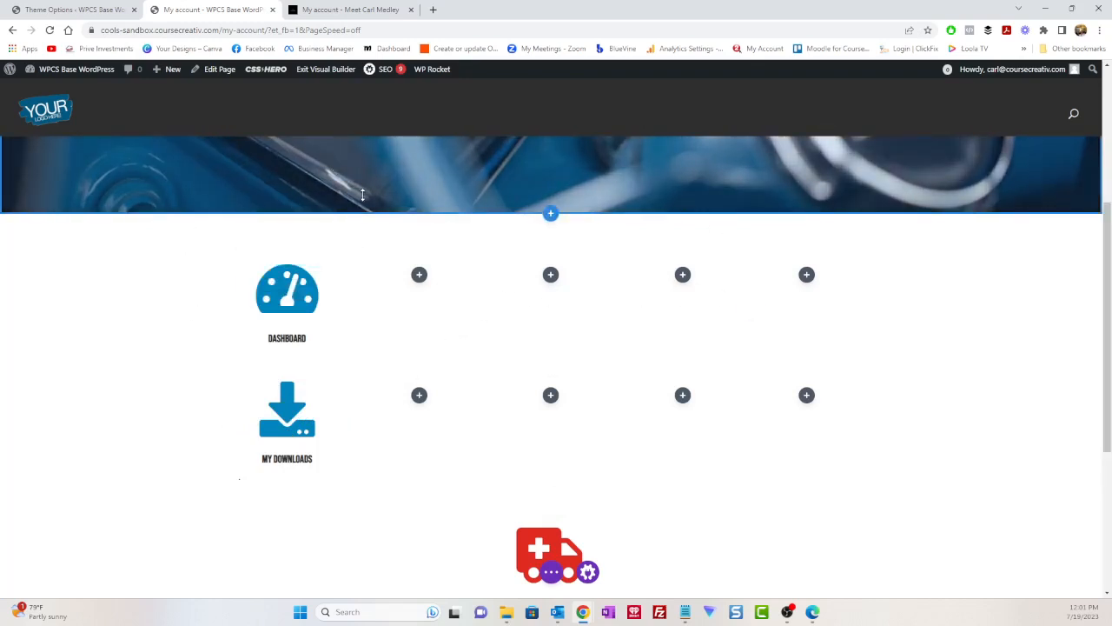
# Save the page, exit the Visual Builder and check the My Downloads blurb on the live My Account page.
pyautogui.click(329, 77)
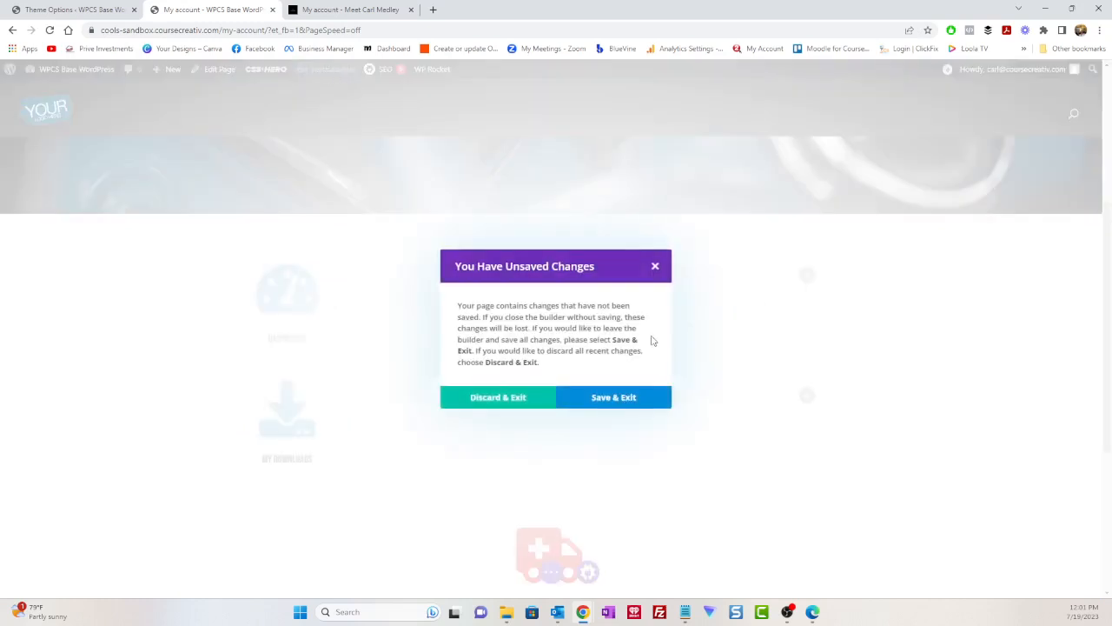
pyautogui.click(614, 397)
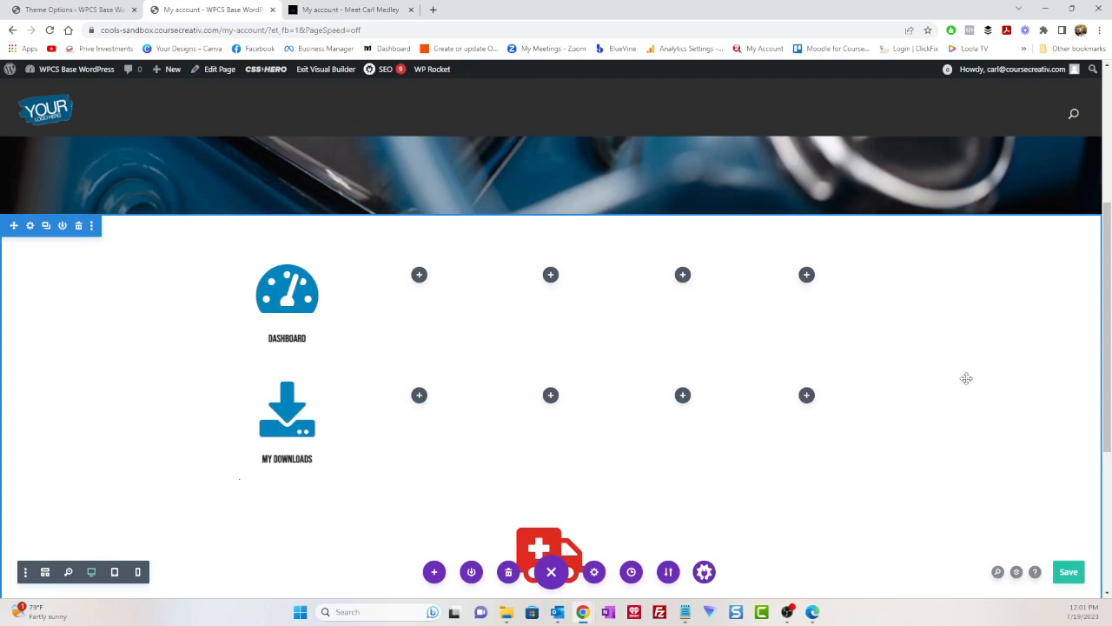
pyautogui.click(317, 71)
pyautogui.click(593, 398)
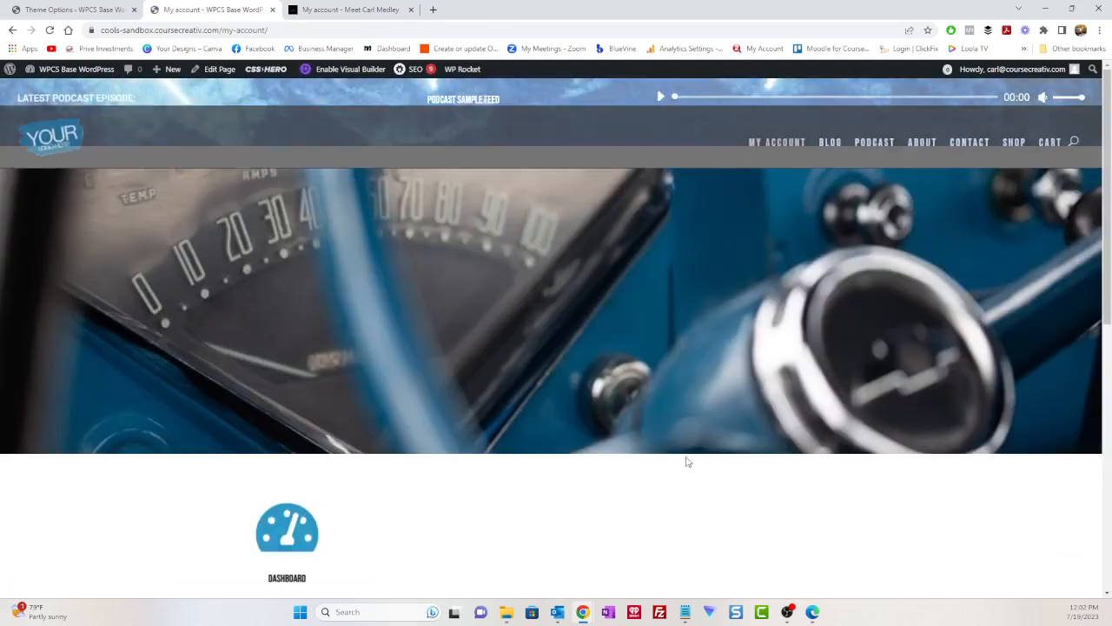
pyautogui.scroll(-4, 566, 457)
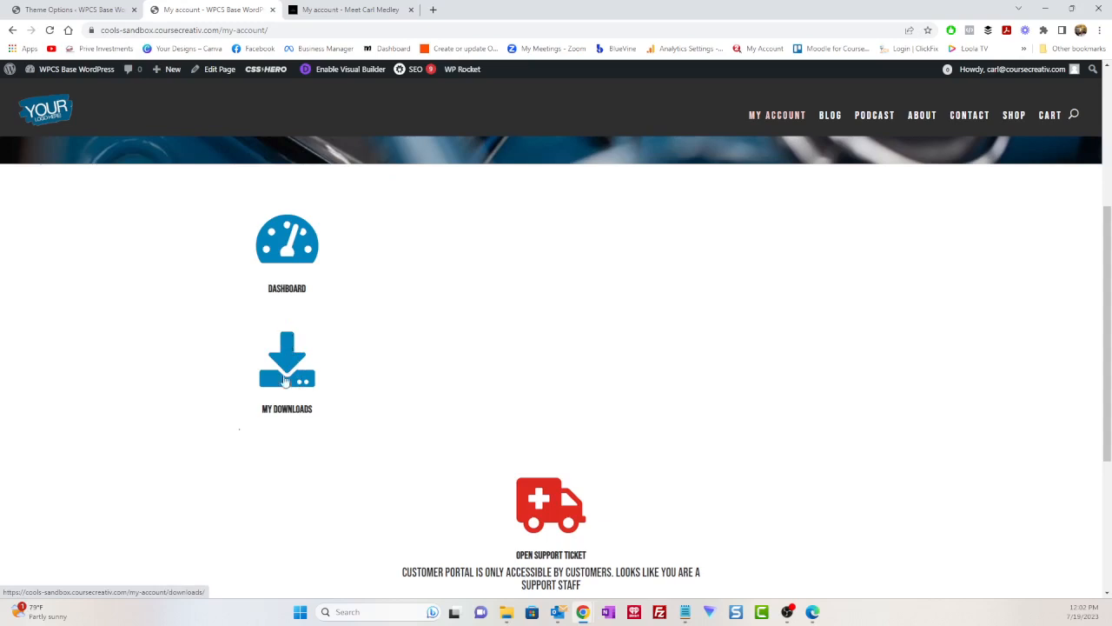
# Reopen the page in the Visual Builder and set the Dashboard row's bottom padding to 40px.
pyautogui.click(346, 76)
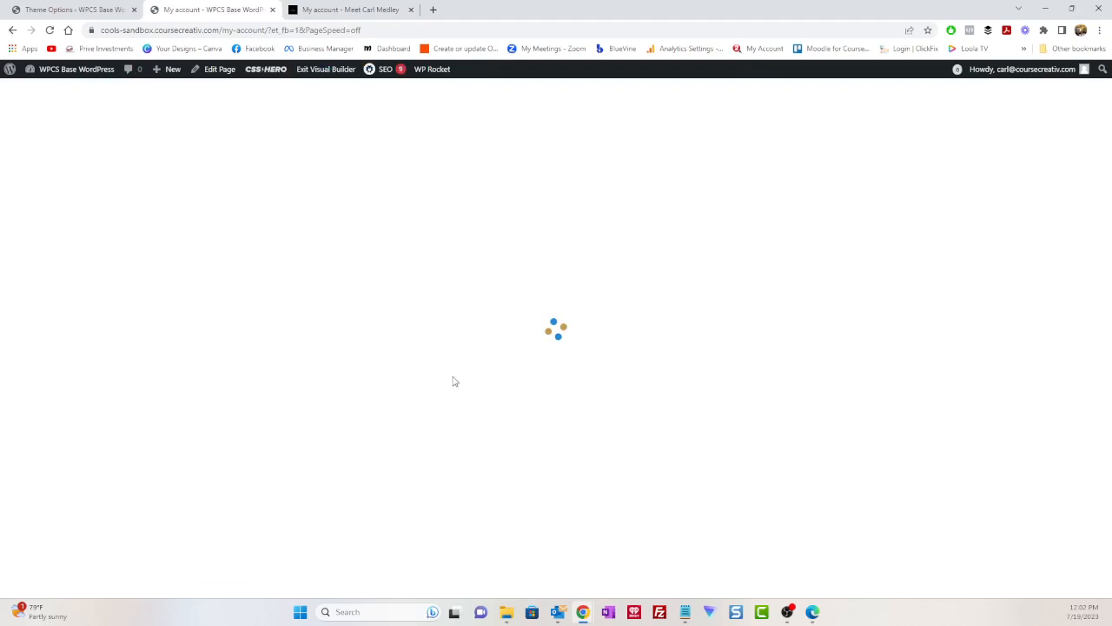
pyautogui.scroll(-5, 437, 380)
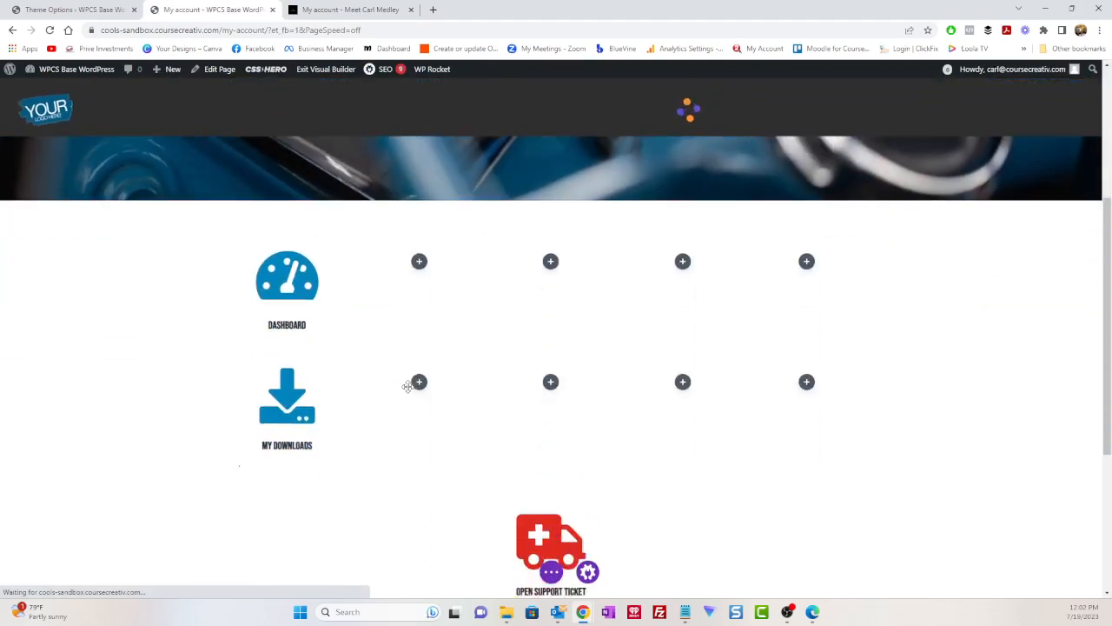
pyautogui.moveTo(268, 230)
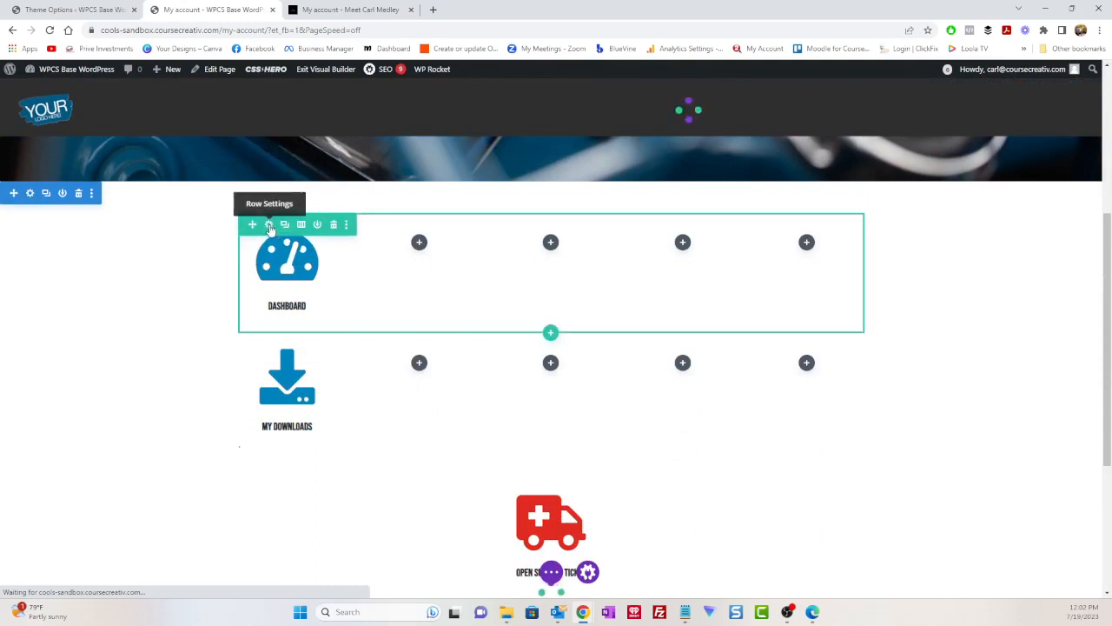
pyautogui.click(269, 225)
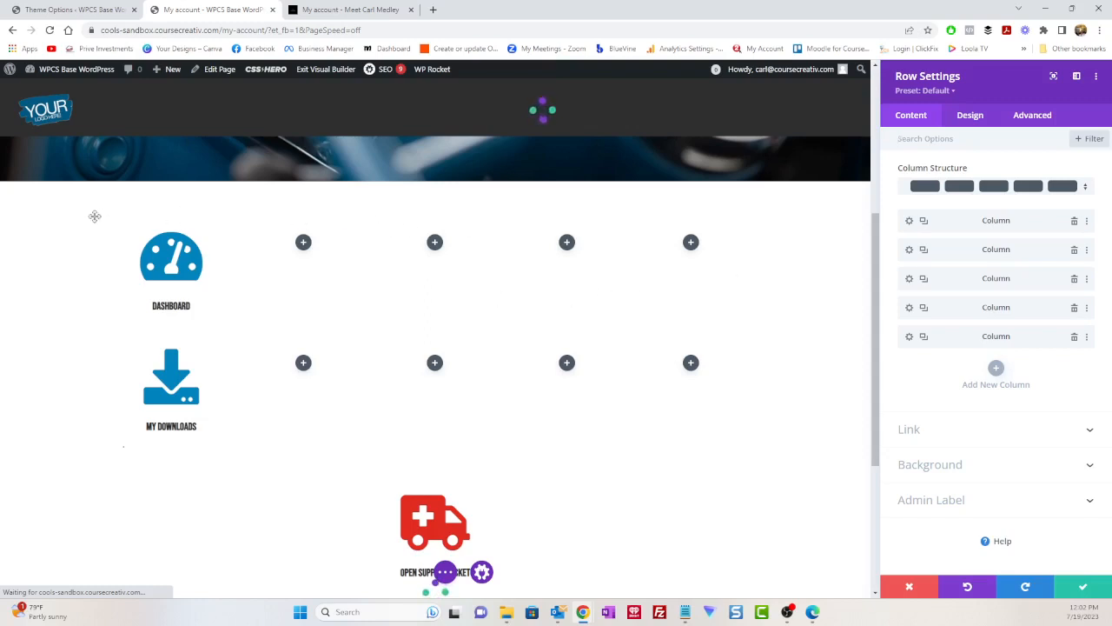
pyautogui.click(978, 120)
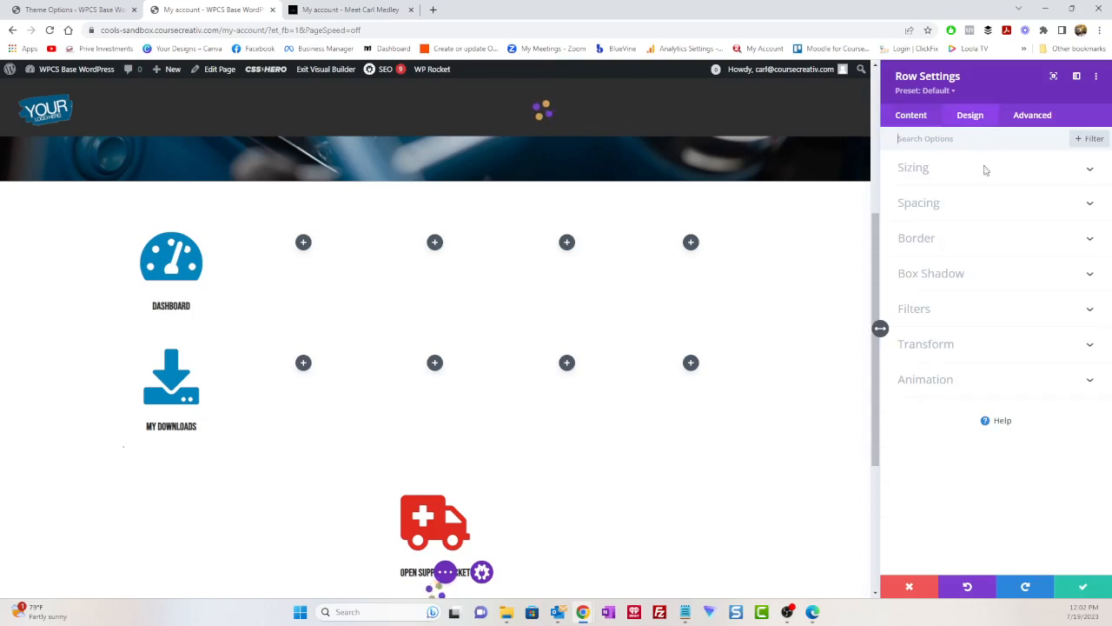
pyautogui.click(964, 209)
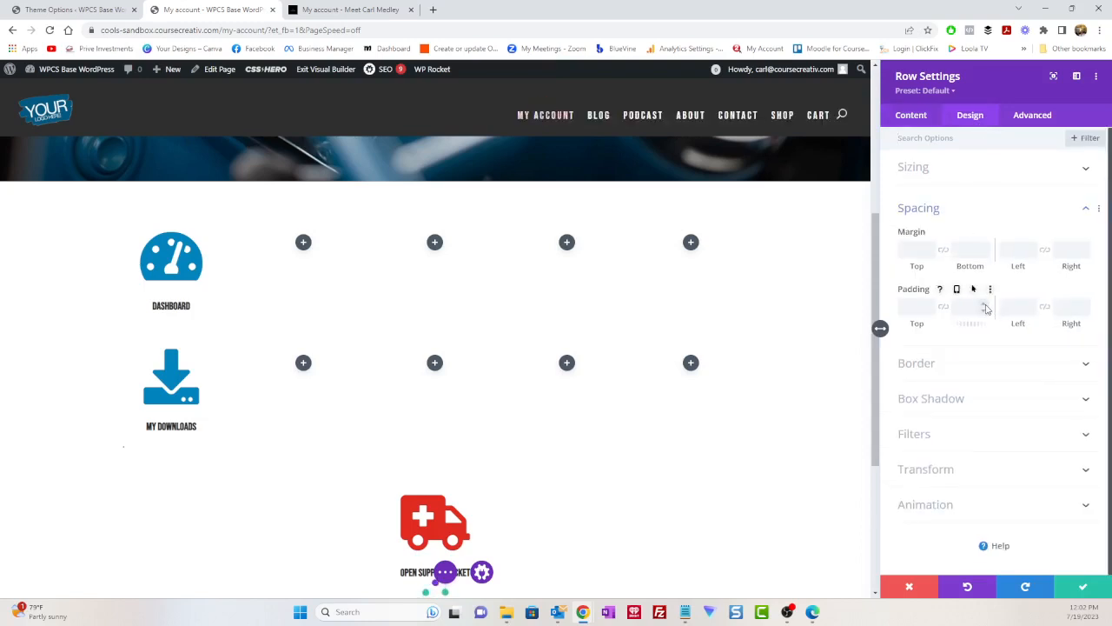
pyautogui.click(985, 305)
pyautogui.click(984, 305)
pyautogui.click(985, 305)
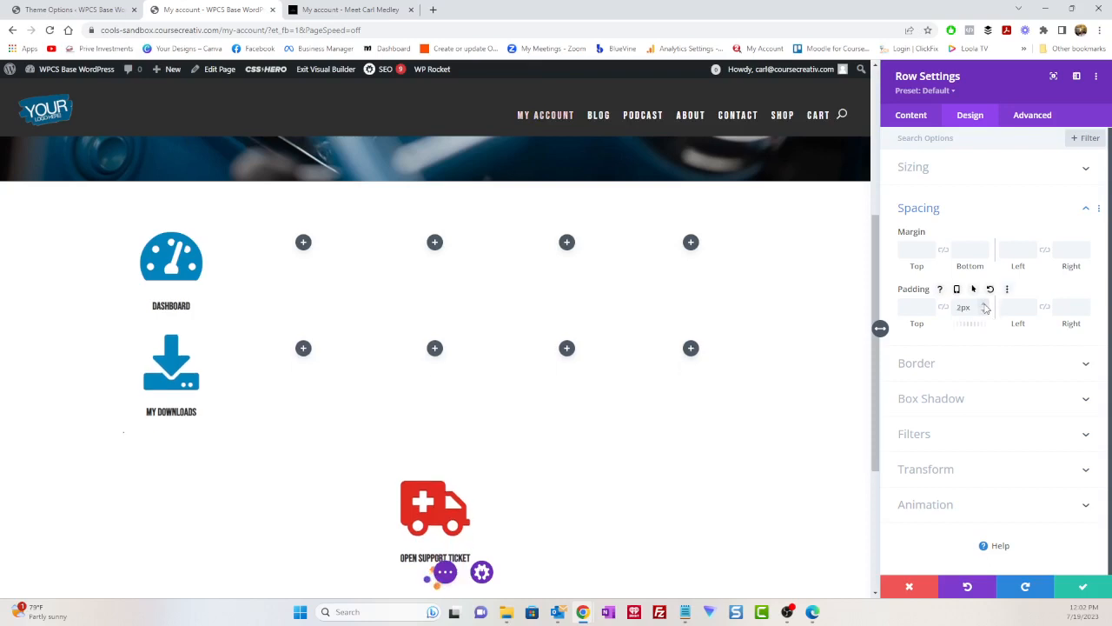
pyautogui.click(984, 305)
pyautogui.click(984, 305)
pyautogui.click(984, 305)
pyautogui.click(985, 305)
pyautogui.click(984, 304)
pyautogui.click(984, 305)
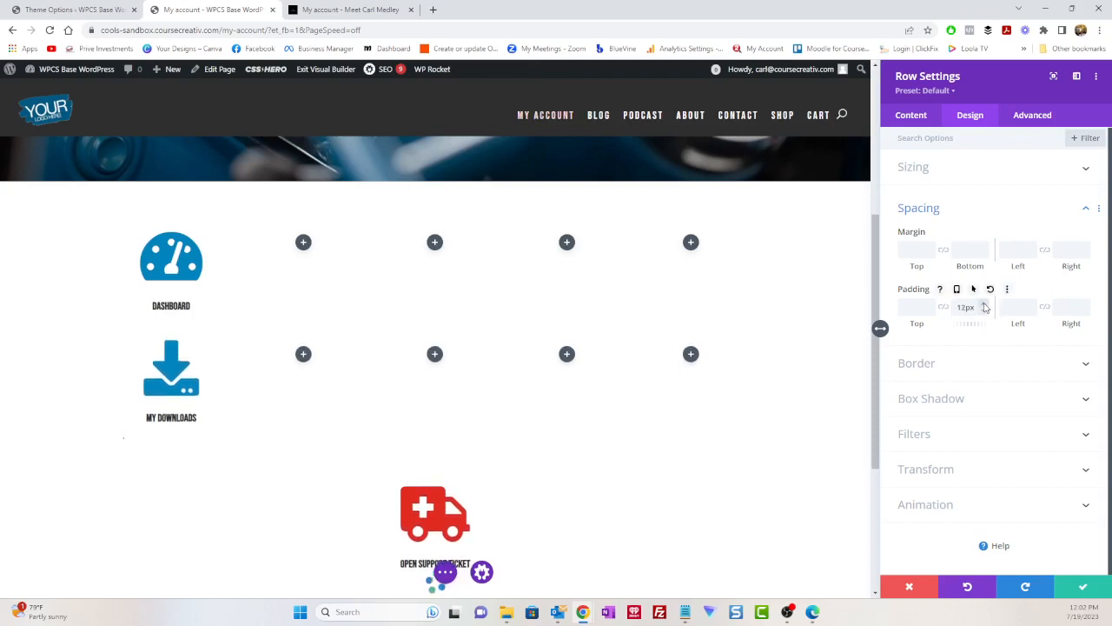
pyautogui.click(985, 305)
pyautogui.click(984, 305)
pyautogui.click(984, 305)
pyautogui.click(984, 305)
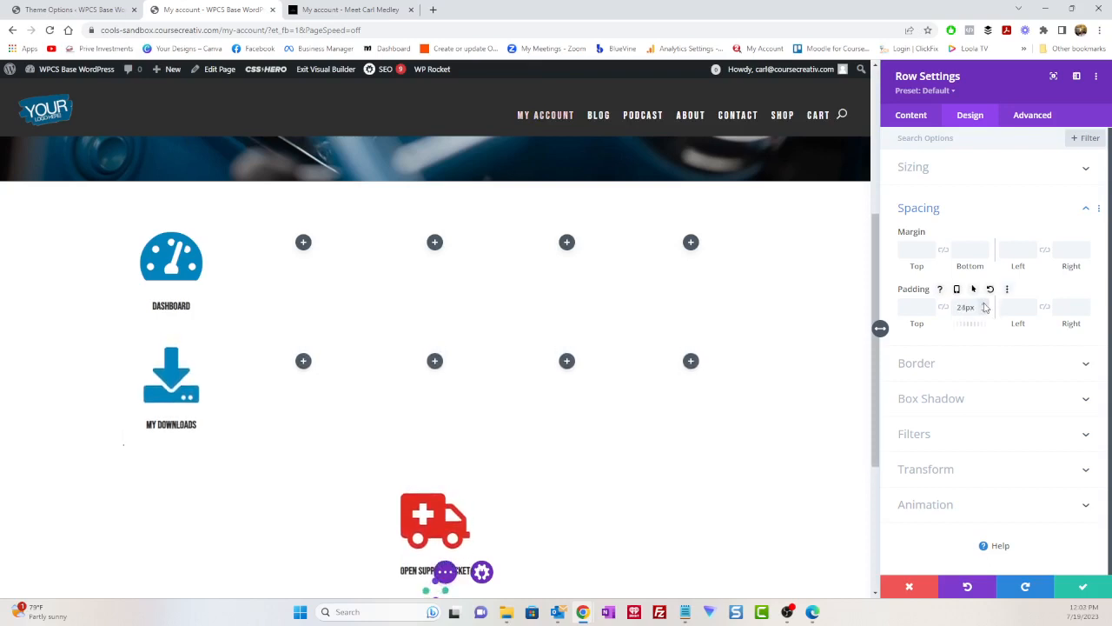
pyautogui.click(984, 305)
pyautogui.click(984, 305)
pyautogui.click(984, 305)
pyautogui.click(984, 305)
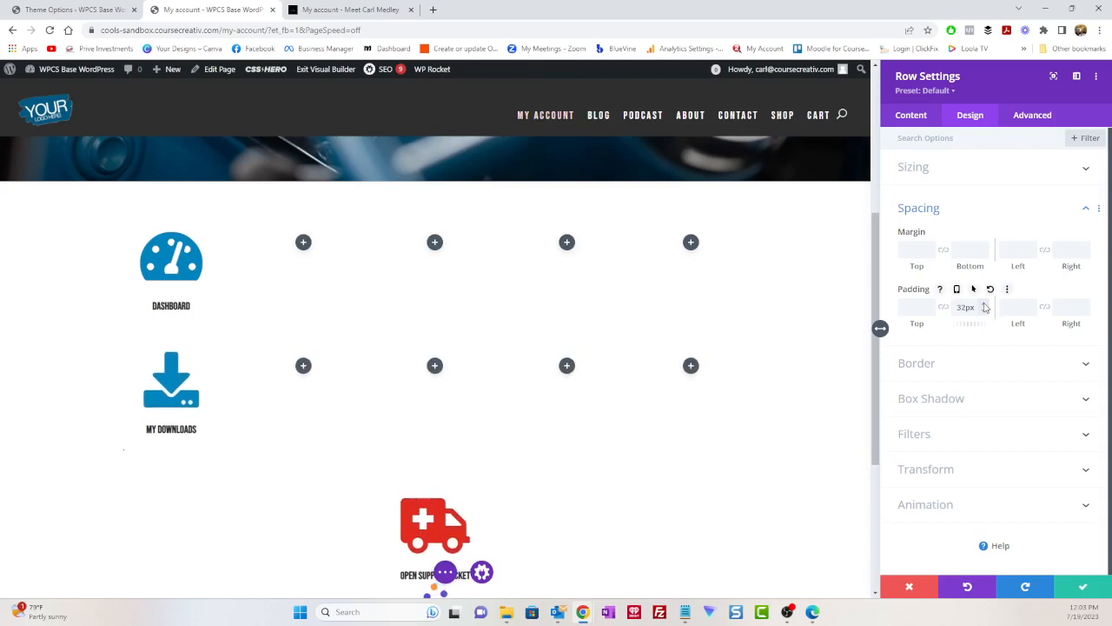
pyautogui.click(984, 305)
pyautogui.click(984, 305)
pyautogui.click(984, 305)
pyautogui.click(984, 305)
pyautogui.click(985, 305)
pyautogui.click(984, 305)
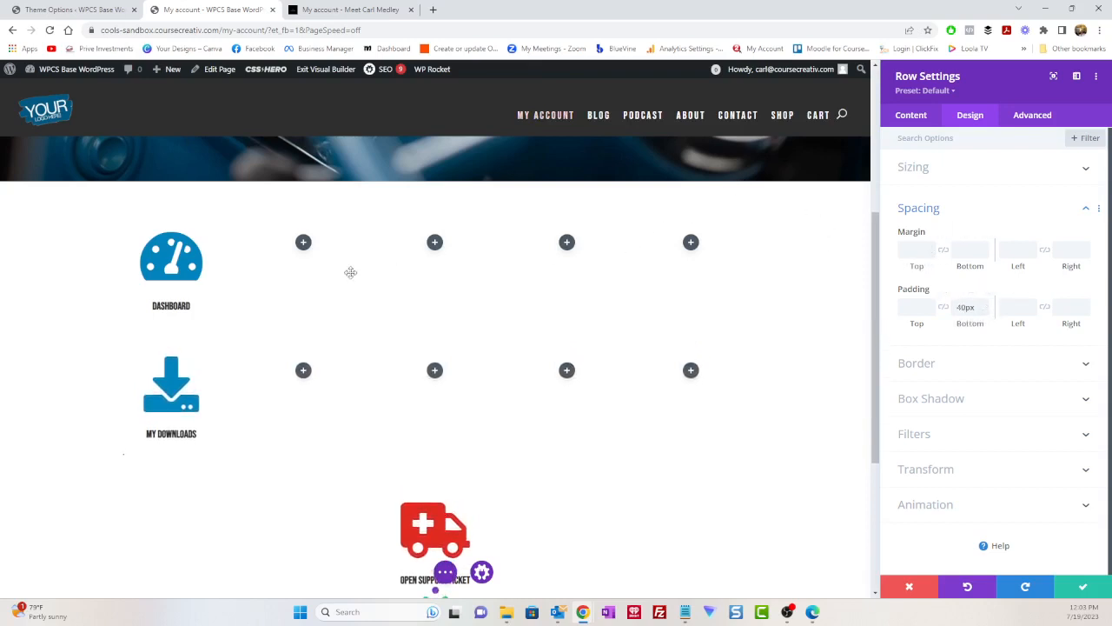
# Set the Dashboard row's top padding to 10px.
pyautogui.click(930, 303)
pyautogui.click(930, 303)
pyautogui.click(930, 303)
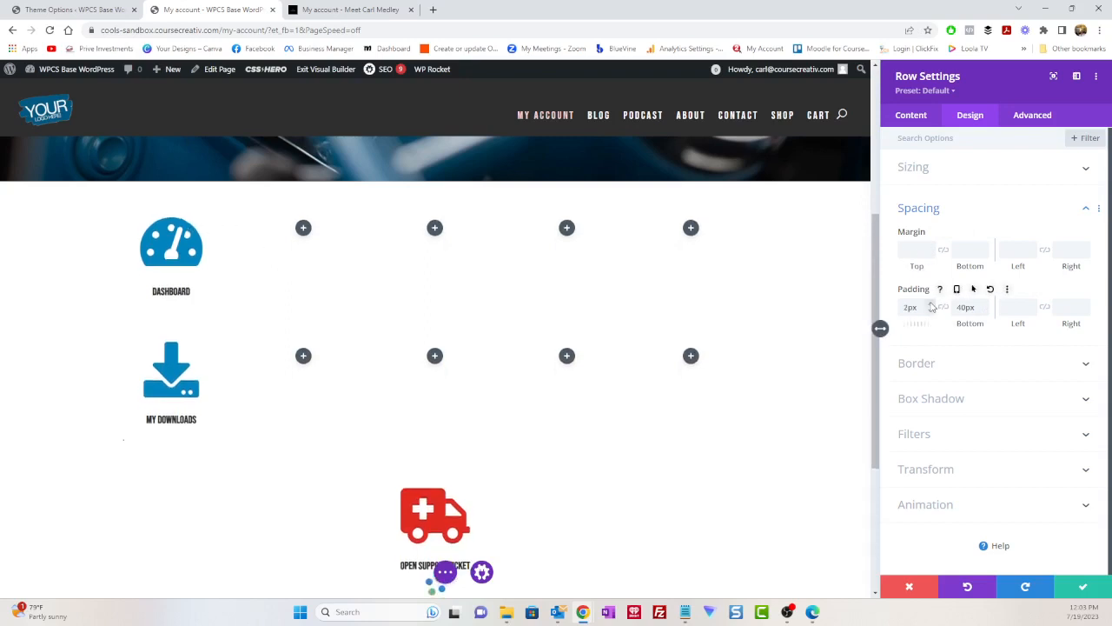
pyautogui.click(930, 304)
pyautogui.click(930, 303)
pyautogui.click(930, 303)
pyautogui.click(930, 303)
pyautogui.click(930, 303)
pyautogui.click(931, 304)
pyautogui.click(931, 304)
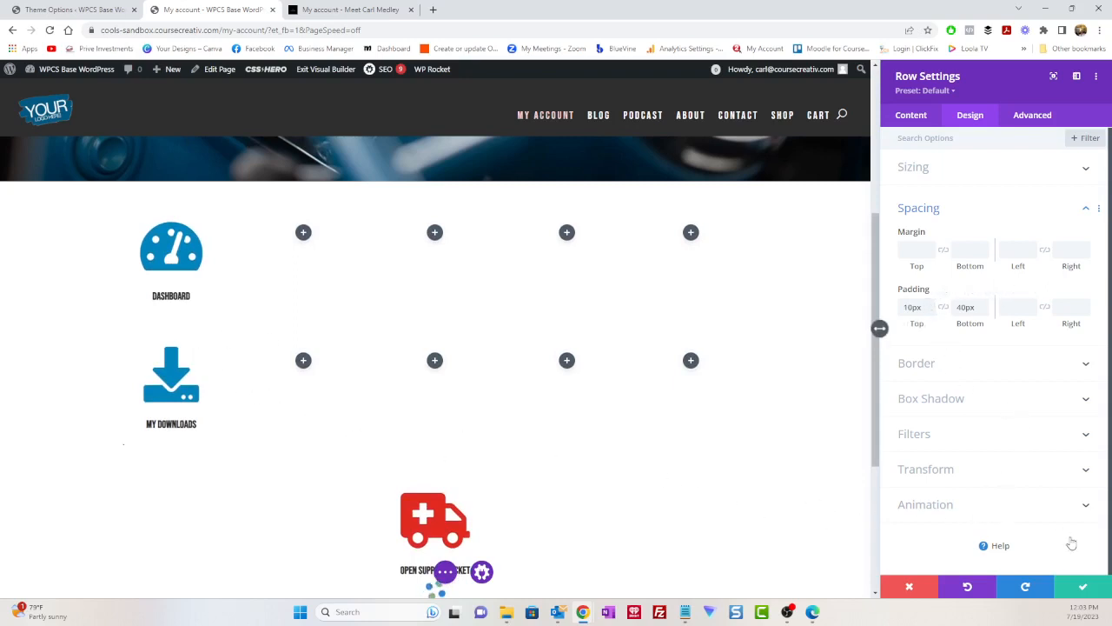
# Apply the Dashboard row's settings, save the page and exit the Visual Builder.
pyautogui.click(1082, 587)
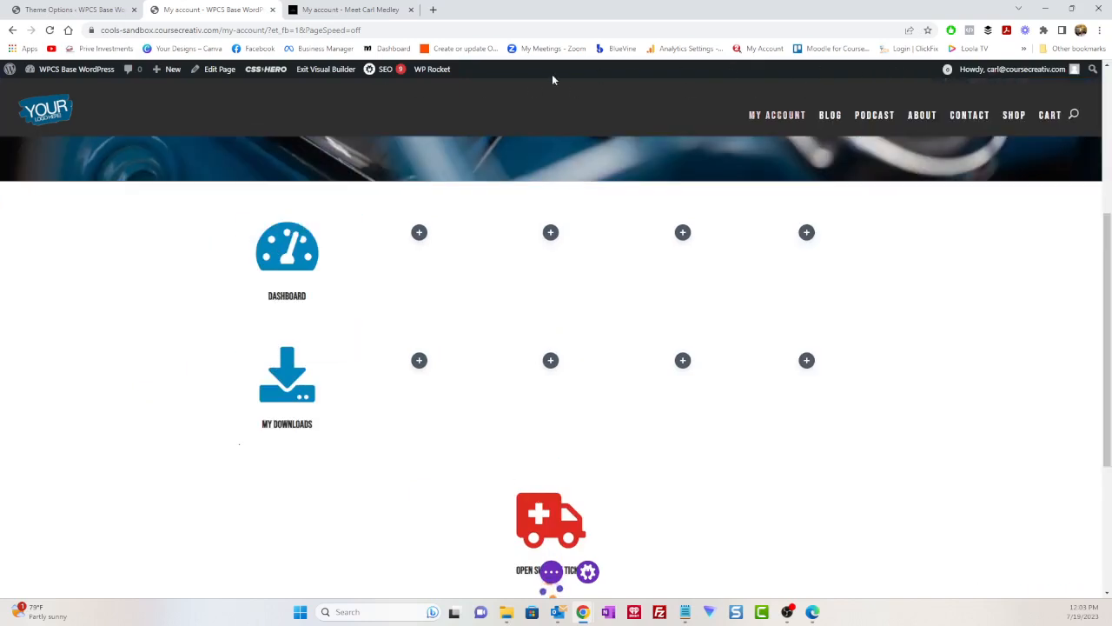
pyautogui.click(324, 70)
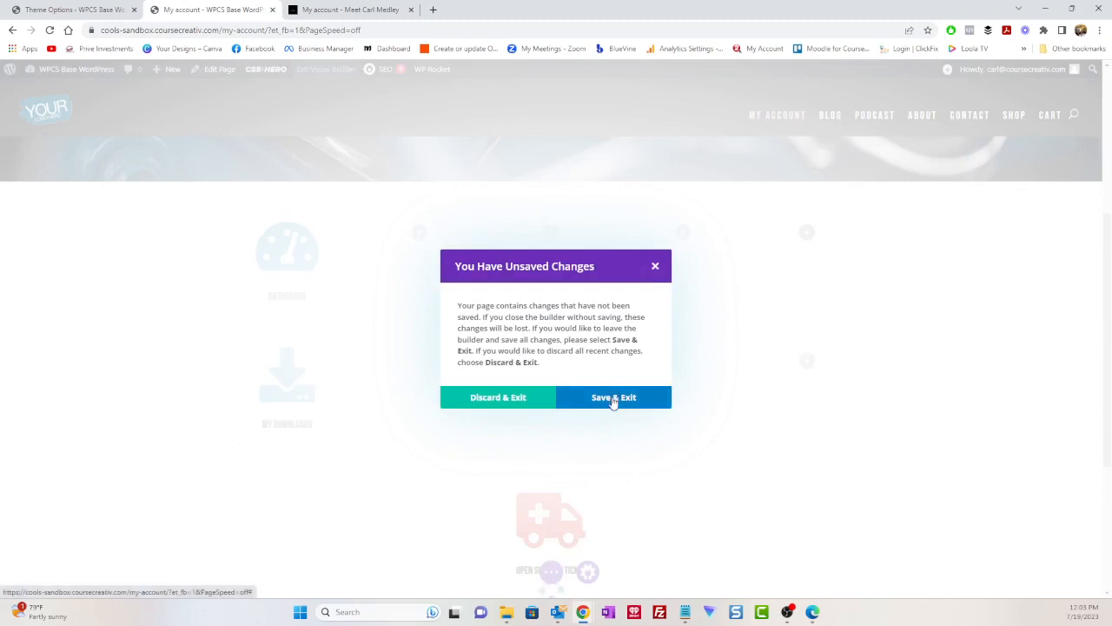
pyautogui.click(614, 397)
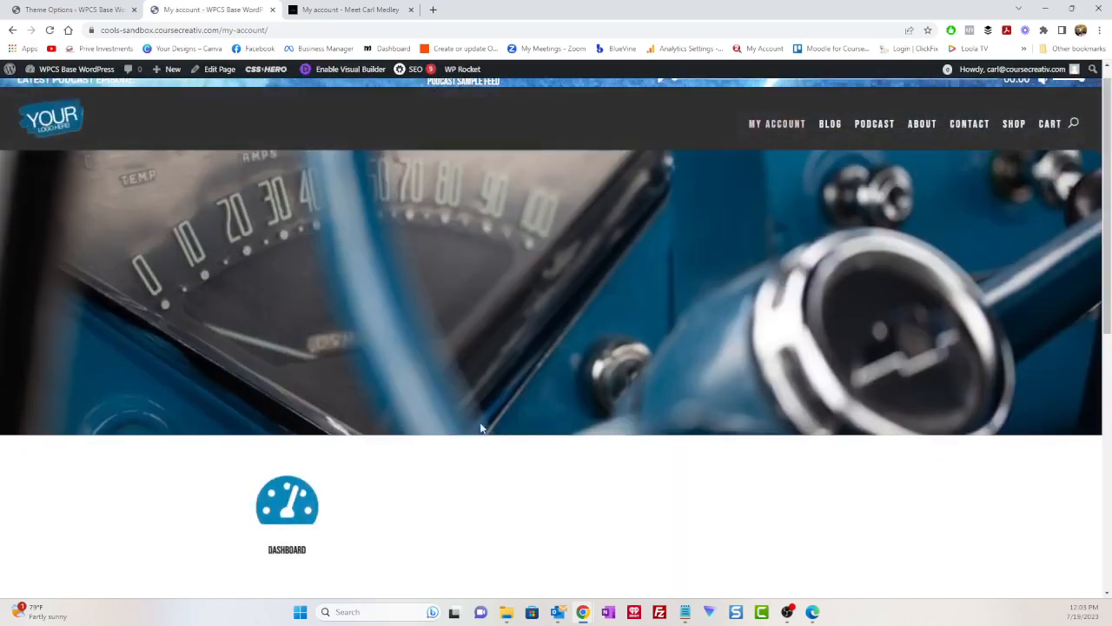
# Reopen the My Account page in the Visual Builder and compare its layout with the reference site's account page.
pyautogui.scroll(-5, 472, 444)
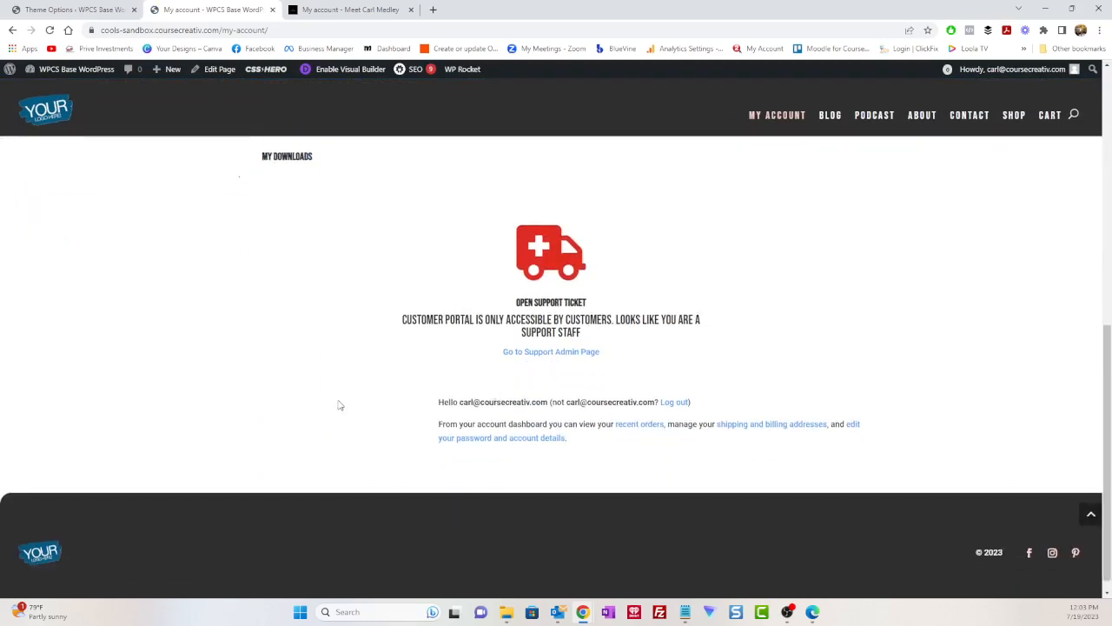
pyautogui.click(335, 69)
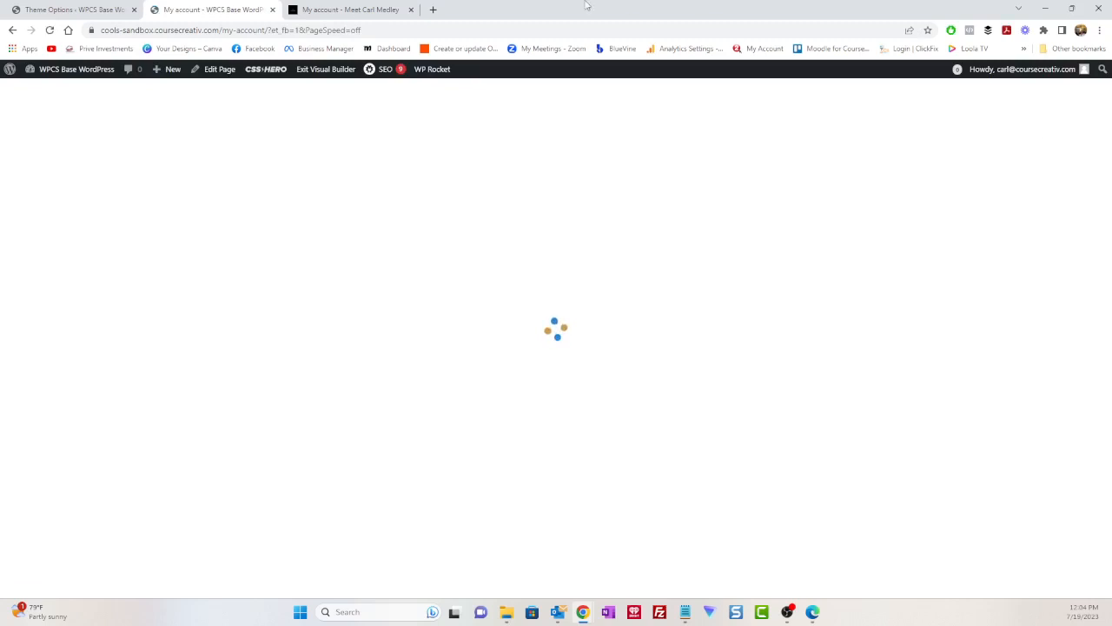
pyautogui.click(367, 8)
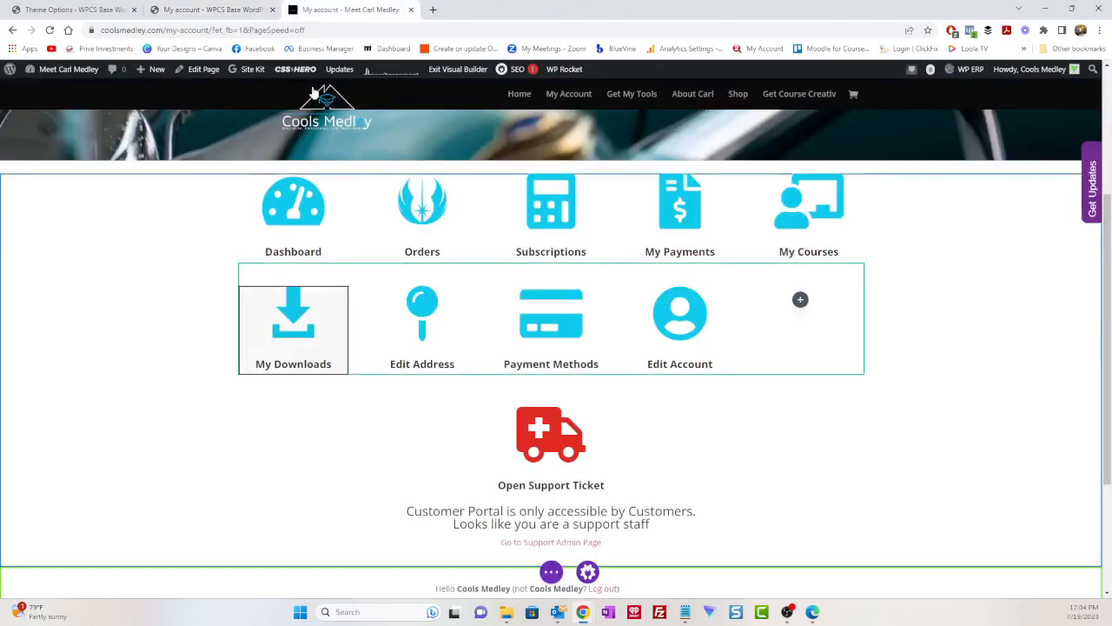
pyautogui.click(243, 9)
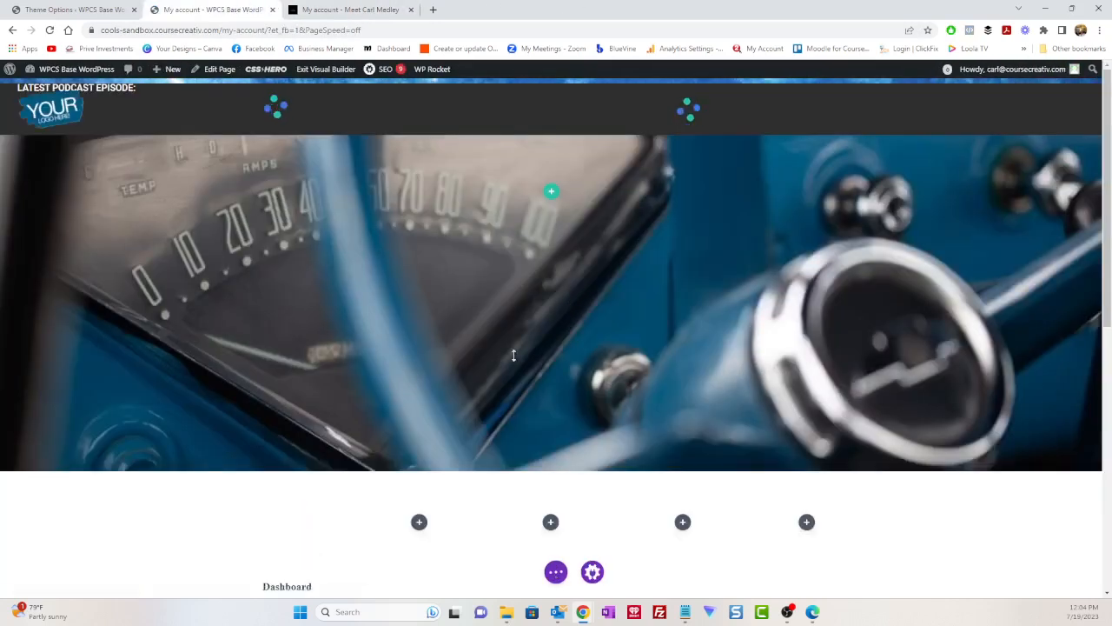
# Add a regular section with a one-column row at the end of the page and move the account content module into it.
pyautogui.scroll(-5, 442, 417)
pyautogui.scroll(-1, 431, 400)
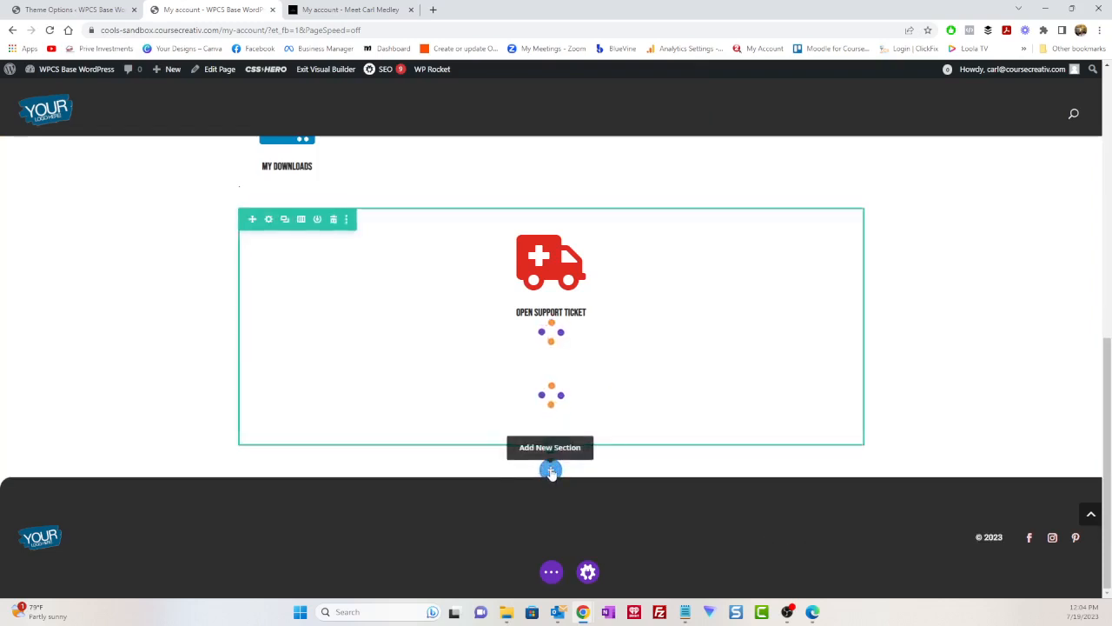
pyautogui.click(551, 470)
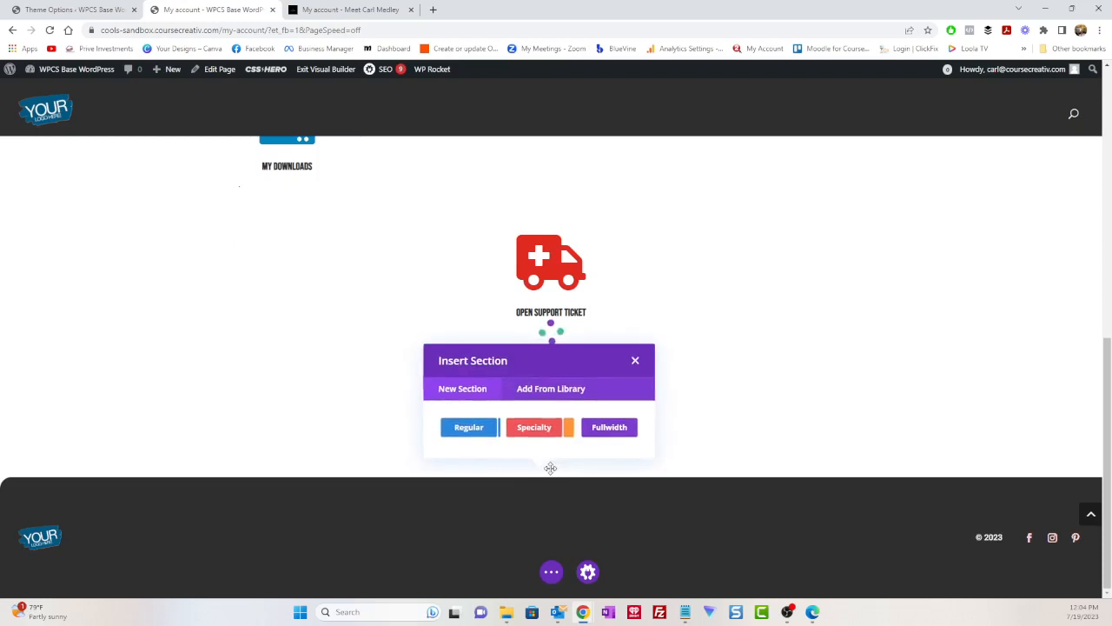
pyautogui.click(485, 435)
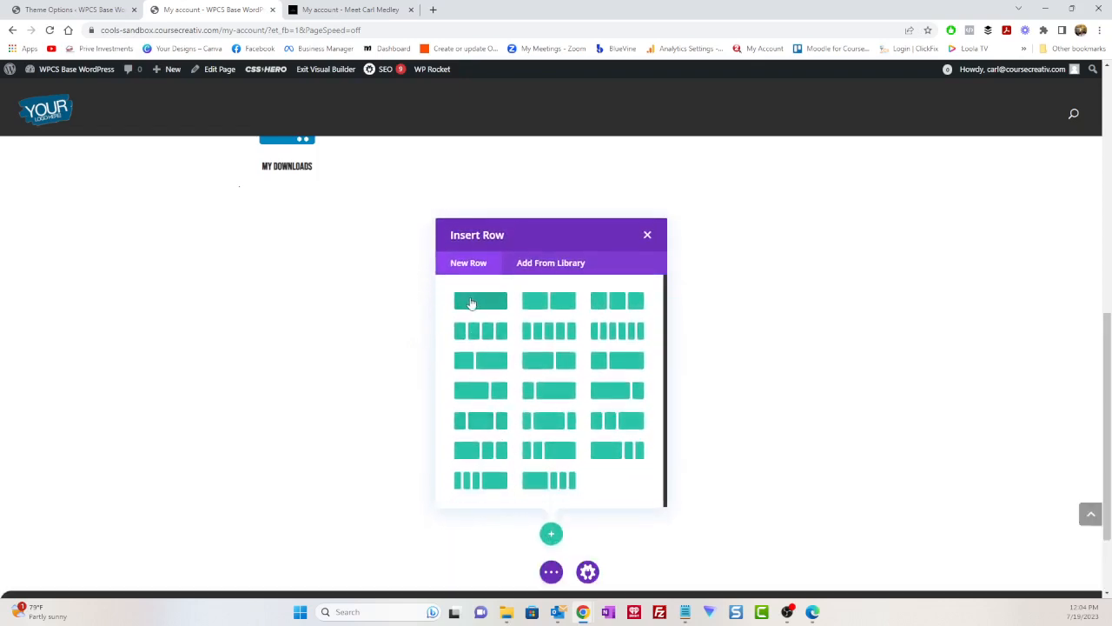
pyautogui.click(471, 302)
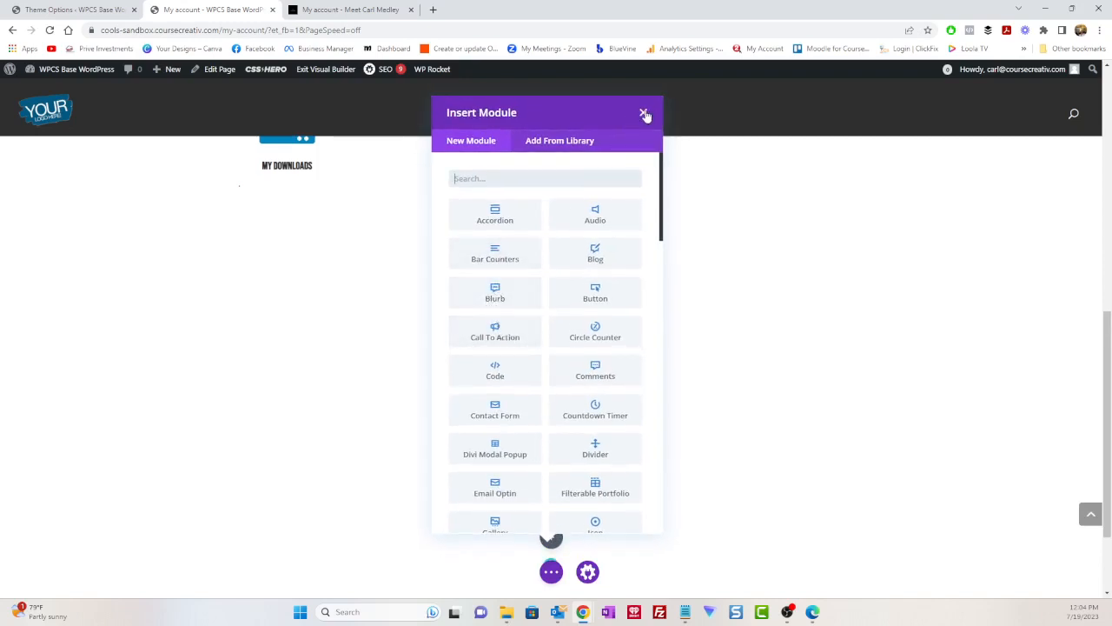
pyautogui.click(643, 113)
pyautogui.scroll(-2, 508, 453)
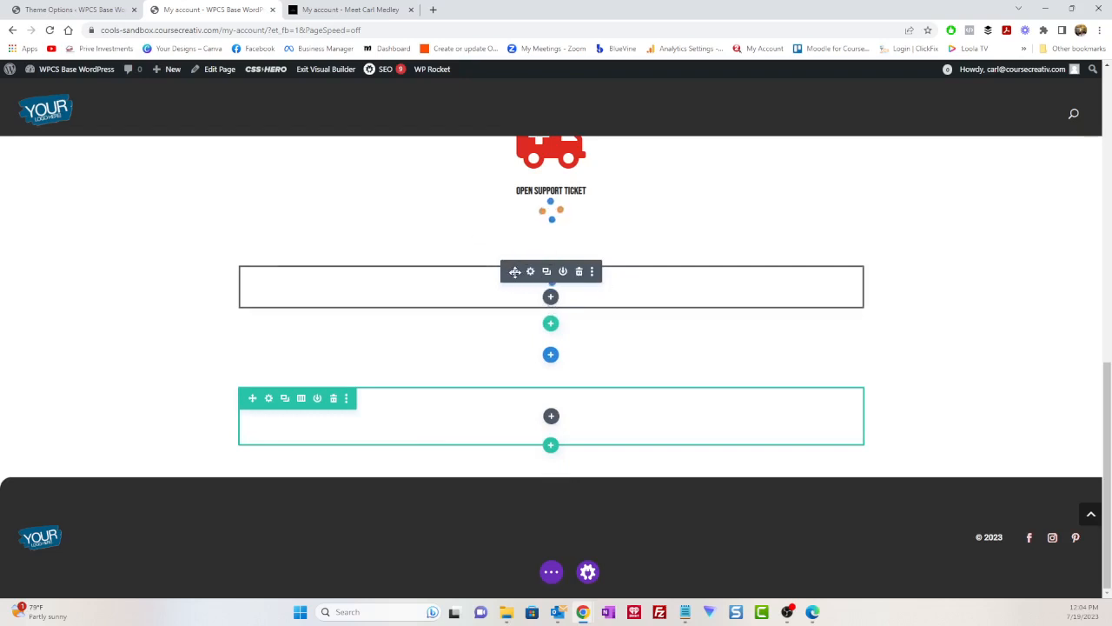
pyautogui.moveTo(515, 272); pyautogui.dragTo(556, 423)
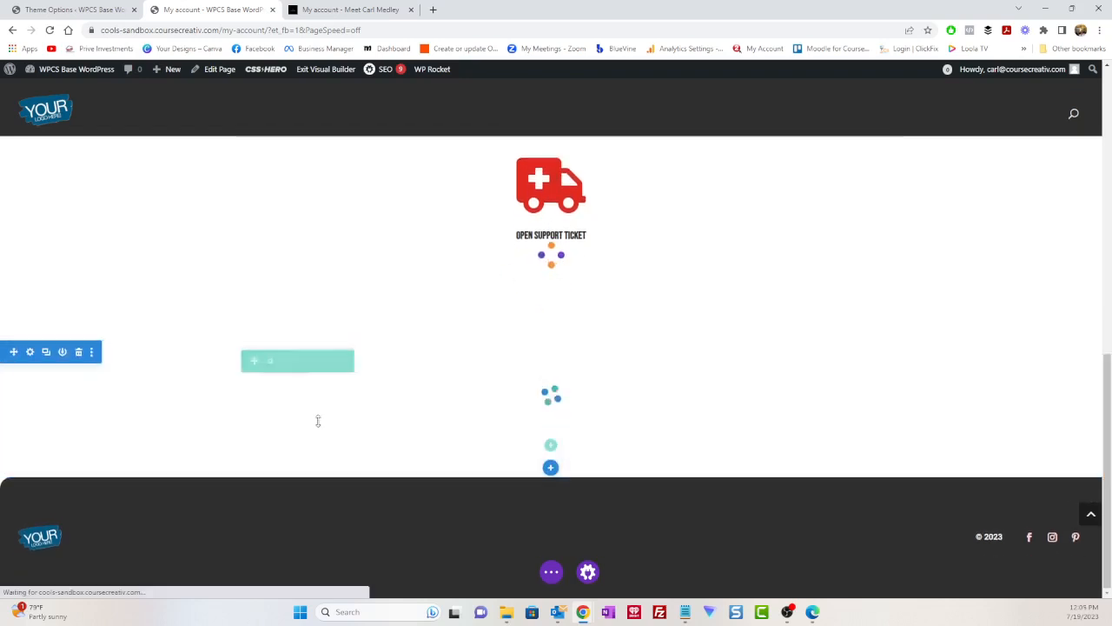
# Give the section containing the account content a solid green border 1px wide on all sides.
pyautogui.click(30, 352)
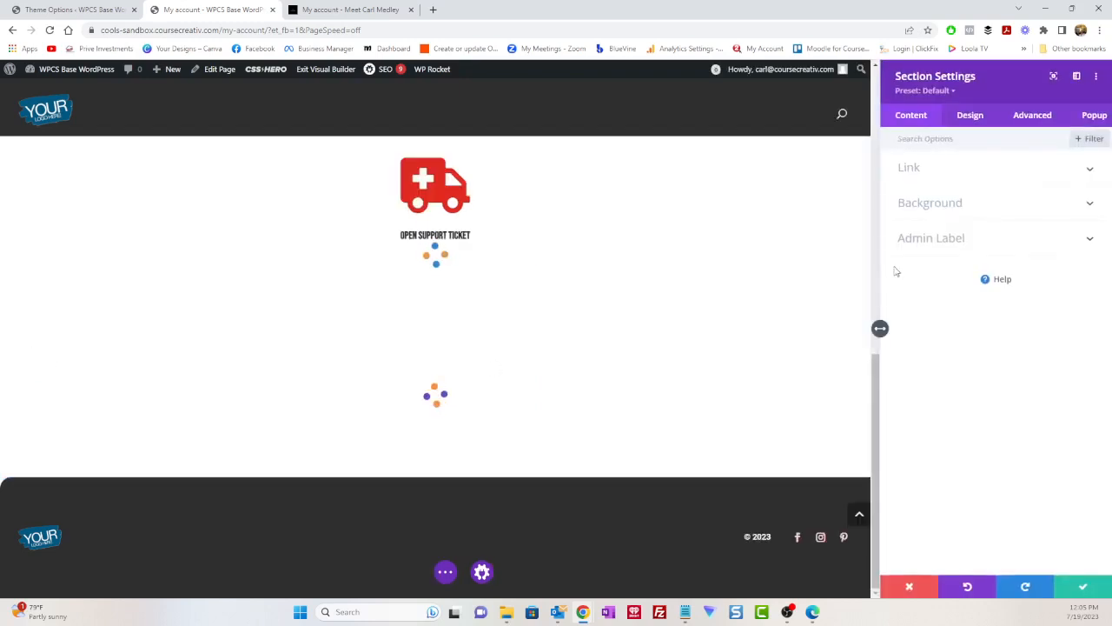
pyautogui.click(970, 118)
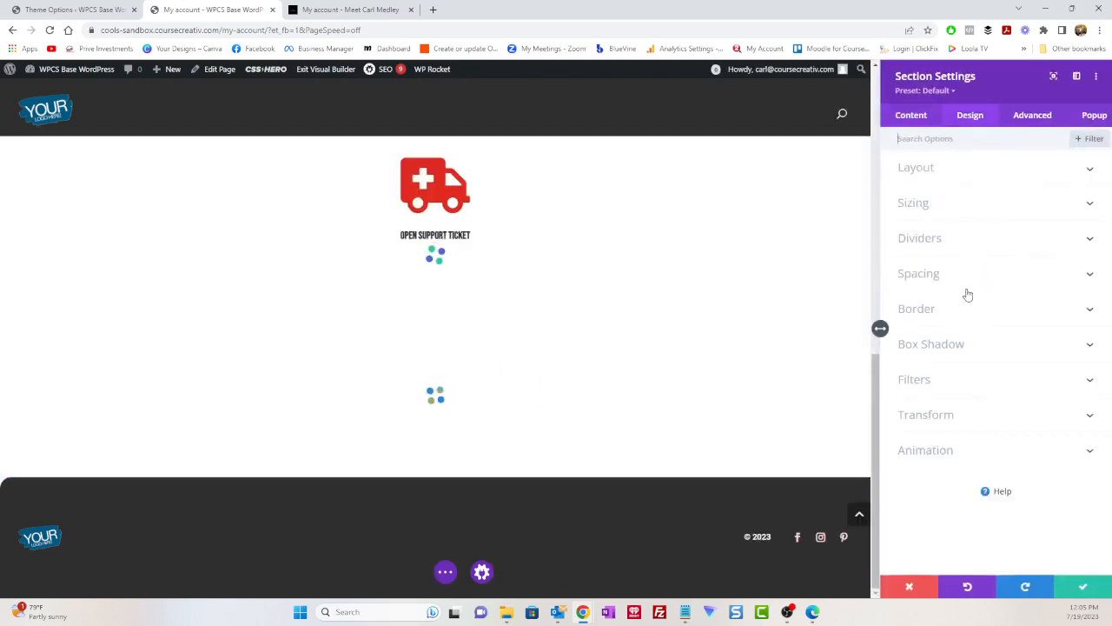
pyautogui.click(951, 313)
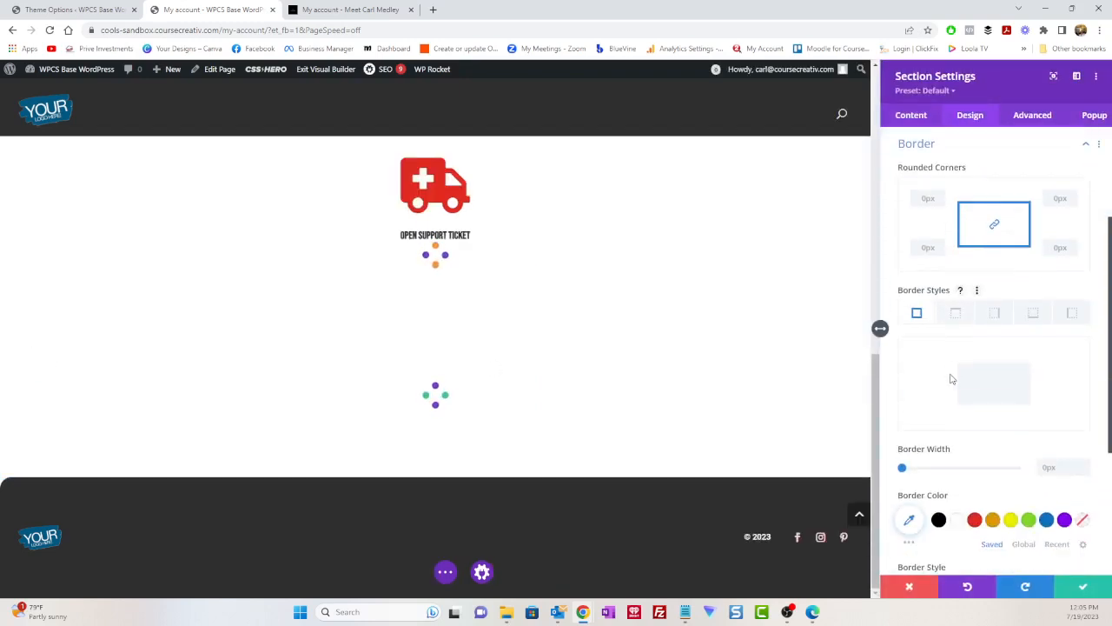
pyautogui.scroll(-1, 951, 379)
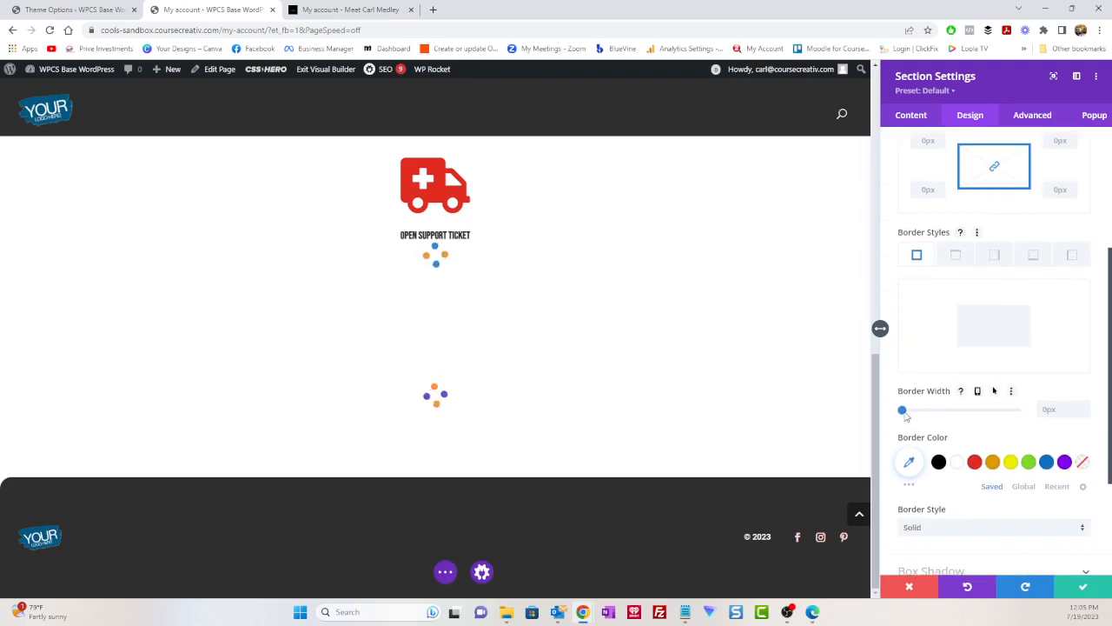
pyautogui.click(905, 416)
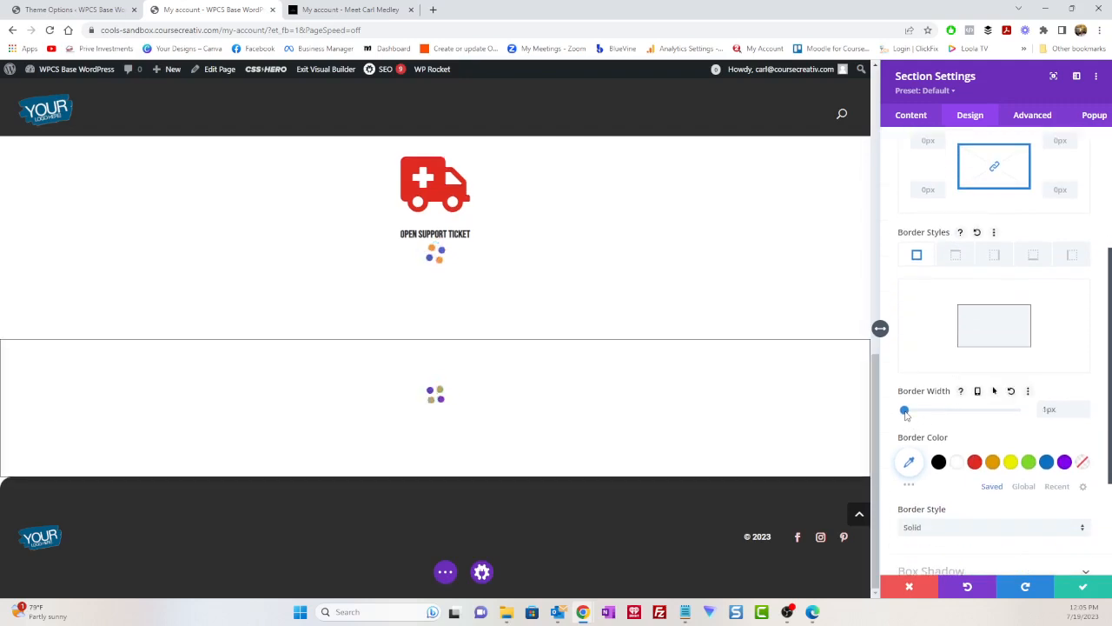
pyautogui.click(1029, 463)
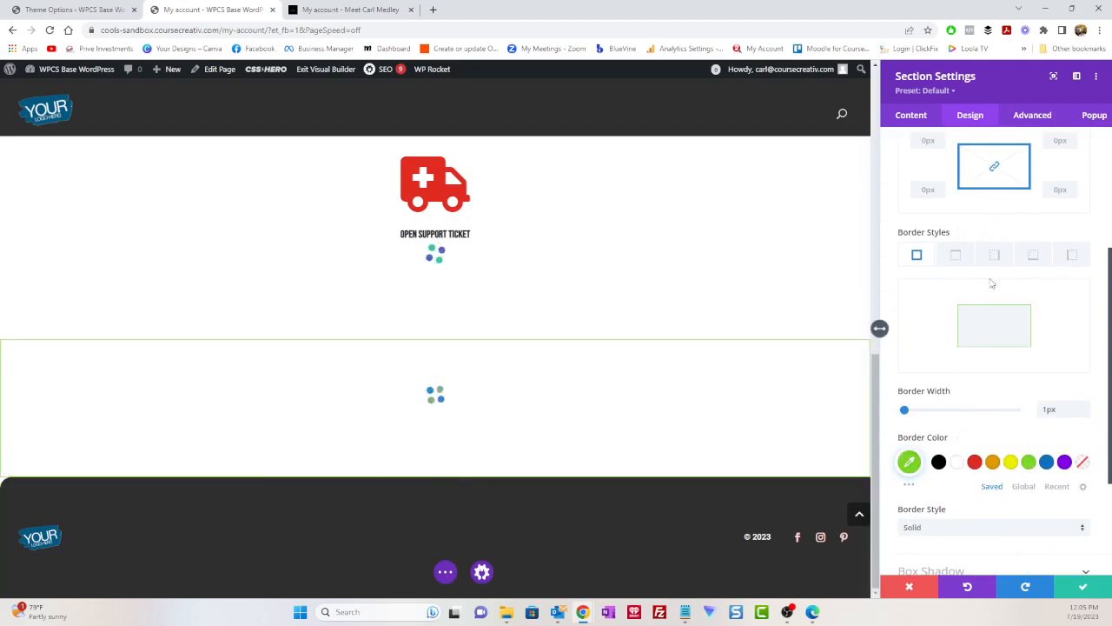
# Set the account content section's bottom padding to 0px.
pyautogui.scroll(5, 979, 278)
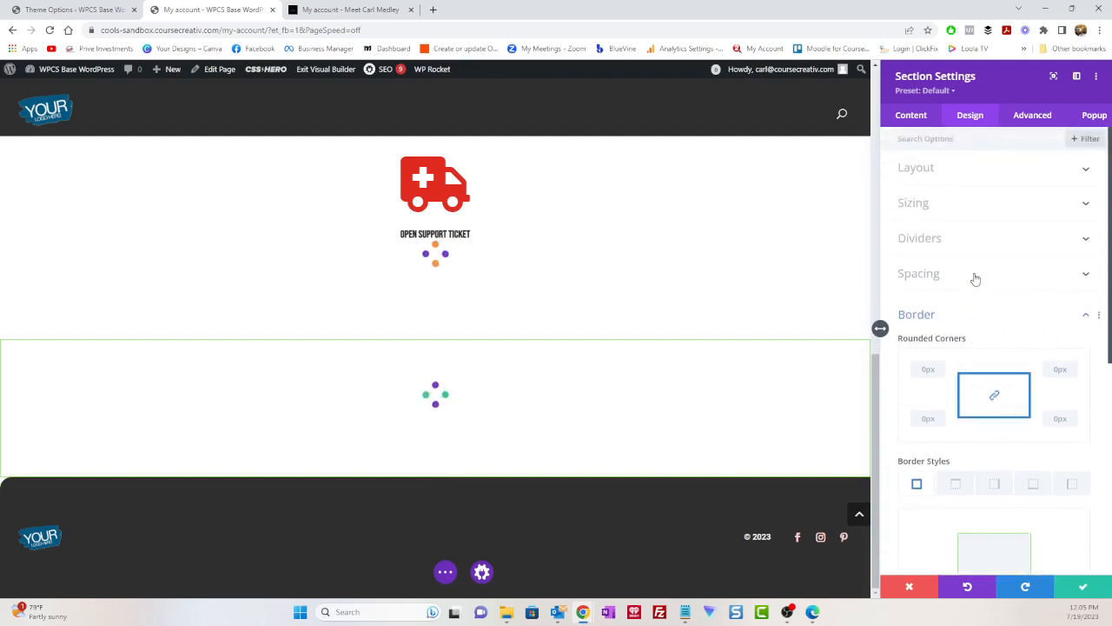
pyautogui.click(975, 278)
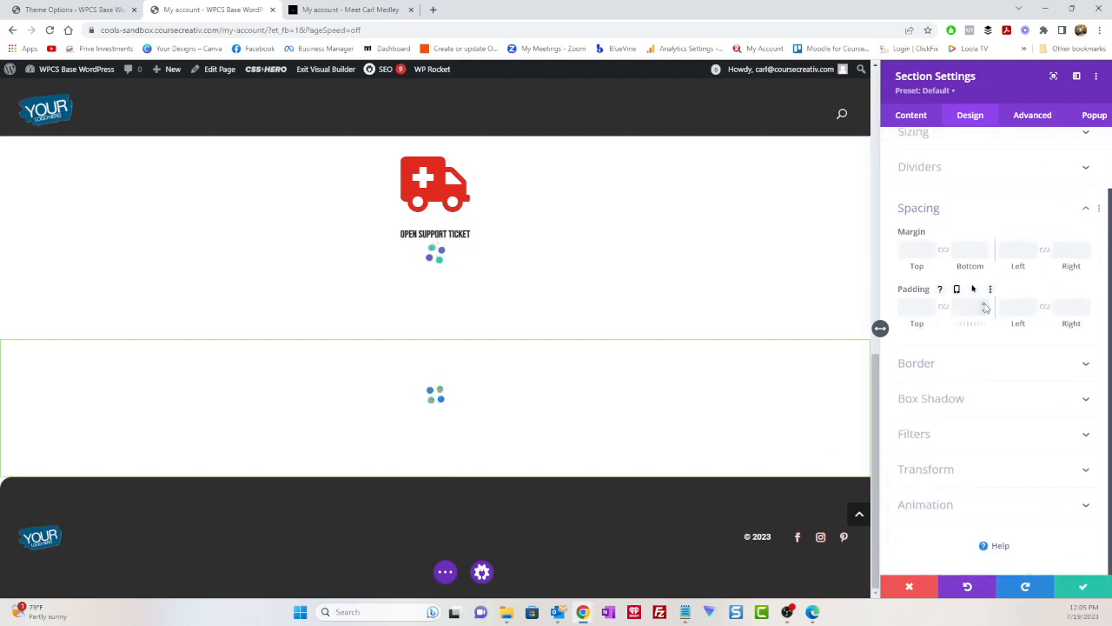
pyautogui.click(984, 304)
pyautogui.click(983, 304)
pyautogui.click(983, 304)
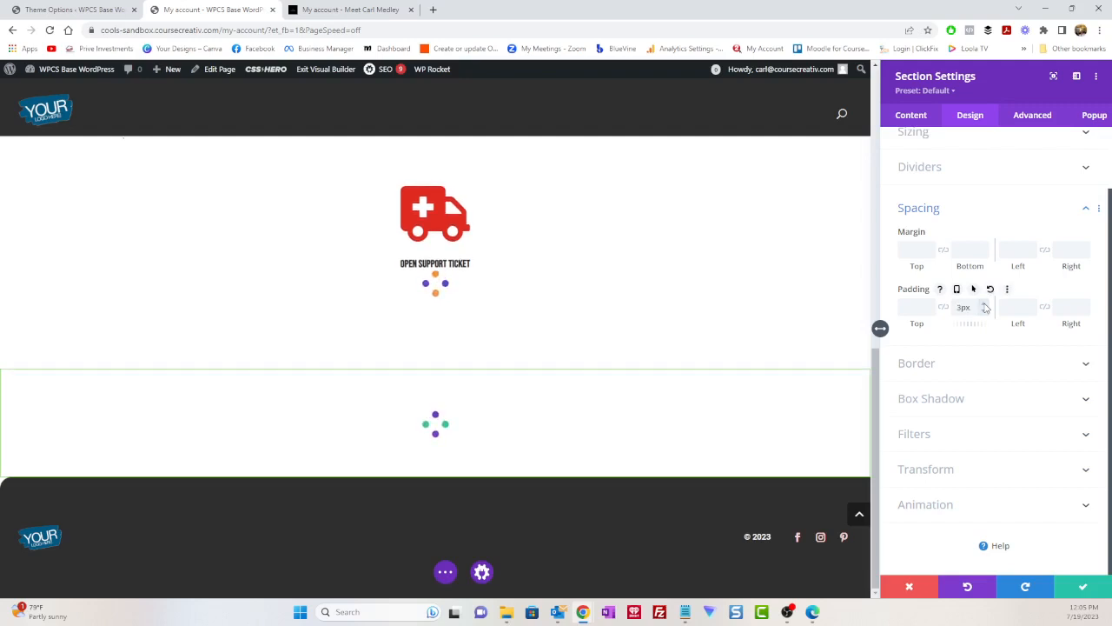
pyautogui.click(983, 304)
pyautogui.click(984, 305)
pyautogui.click(985, 306)
pyautogui.click(985, 306)
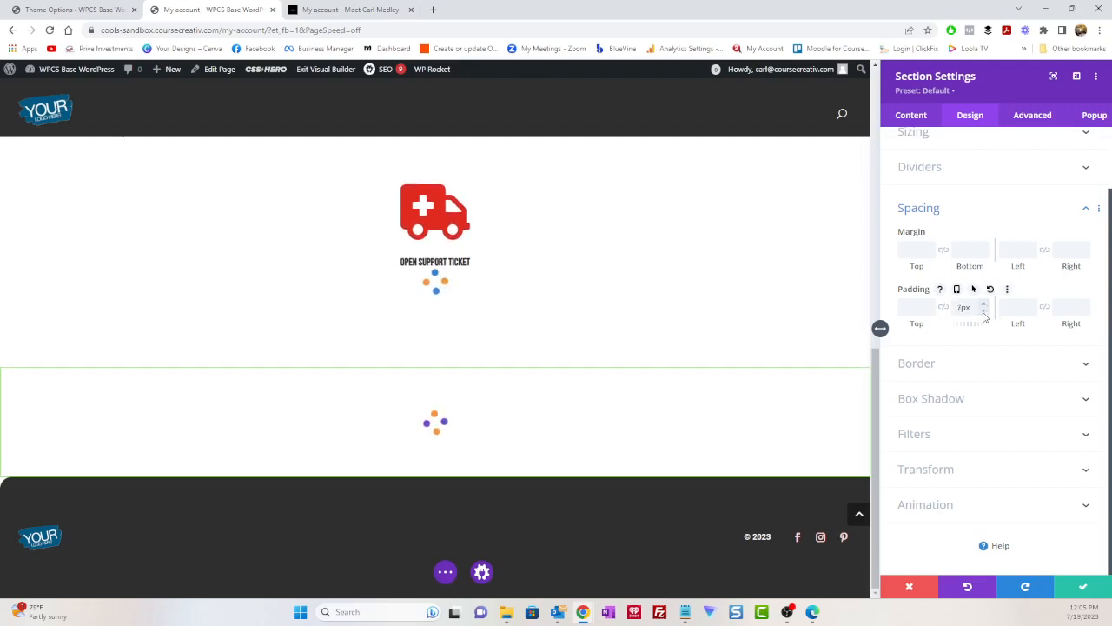
pyautogui.click(985, 314)
pyautogui.click(984, 314)
pyautogui.click(984, 314)
pyautogui.click(985, 314)
pyautogui.click(985, 314)
pyautogui.click(984, 314)
pyautogui.click(984, 314)
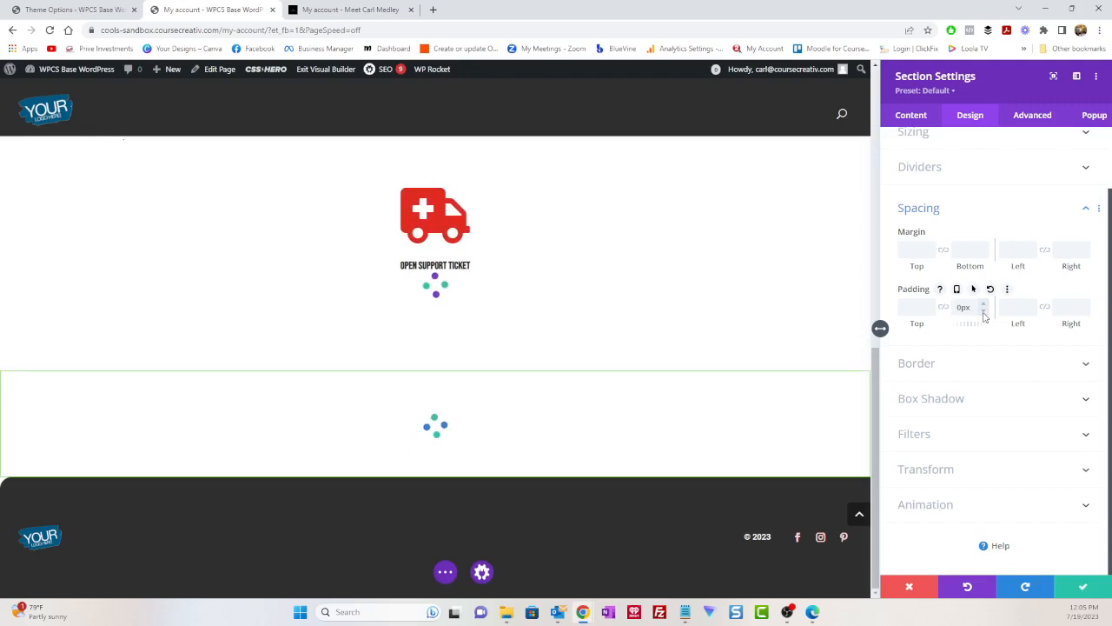
# Set the account content section's bottom margin to 3px and apply the section settings.
pyautogui.click(984, 248)
pyautogui.click(984, 248)
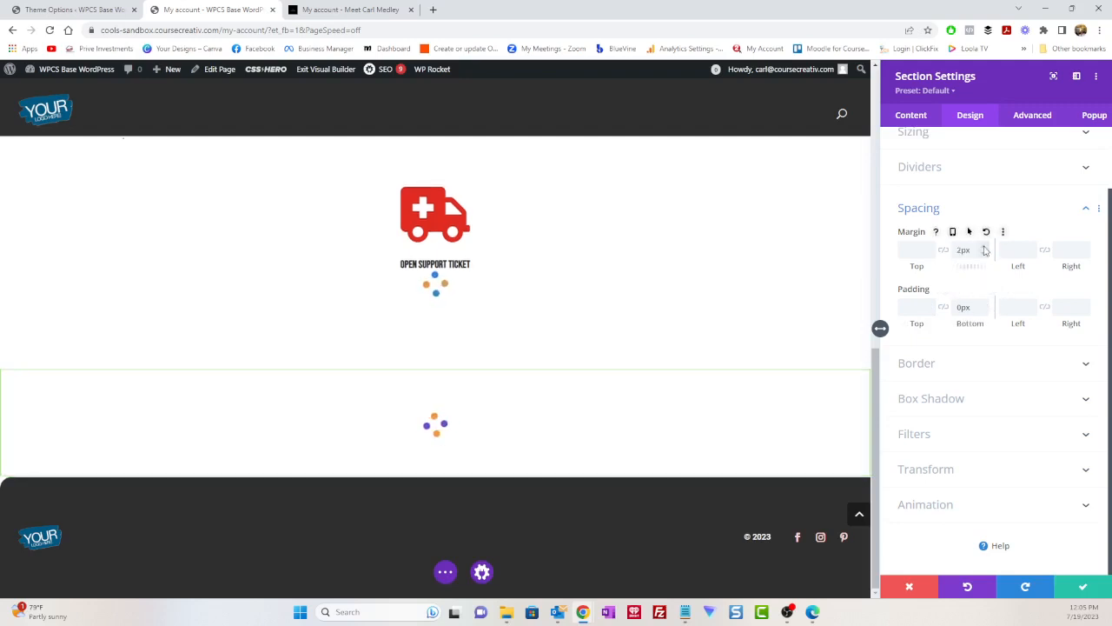
pyautogui.click(984, 248)
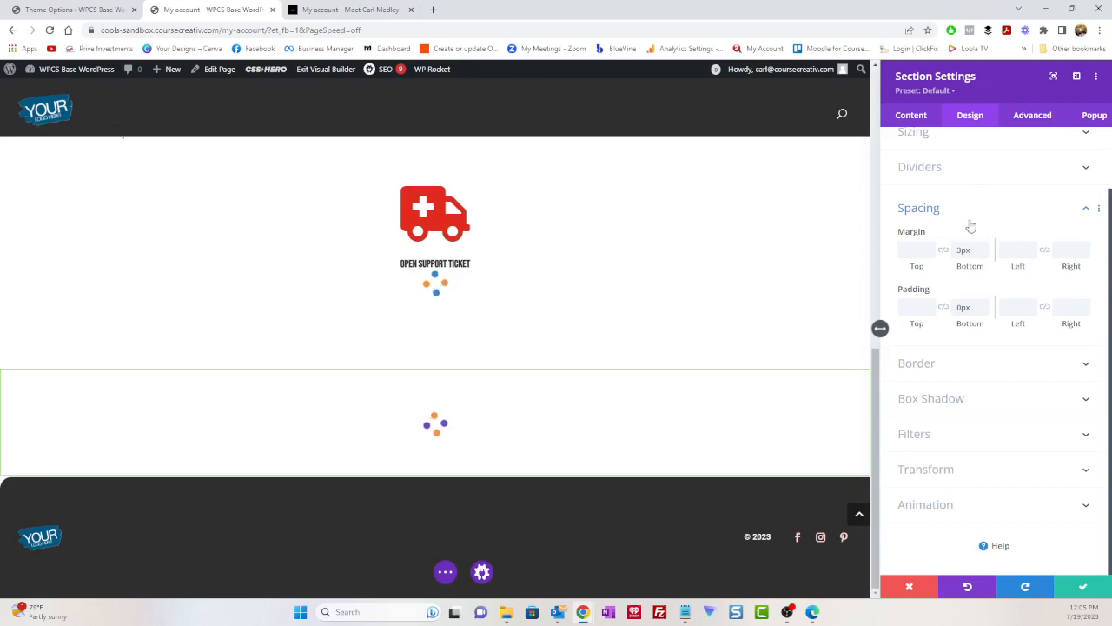
pyautogui.click(1082, 589)
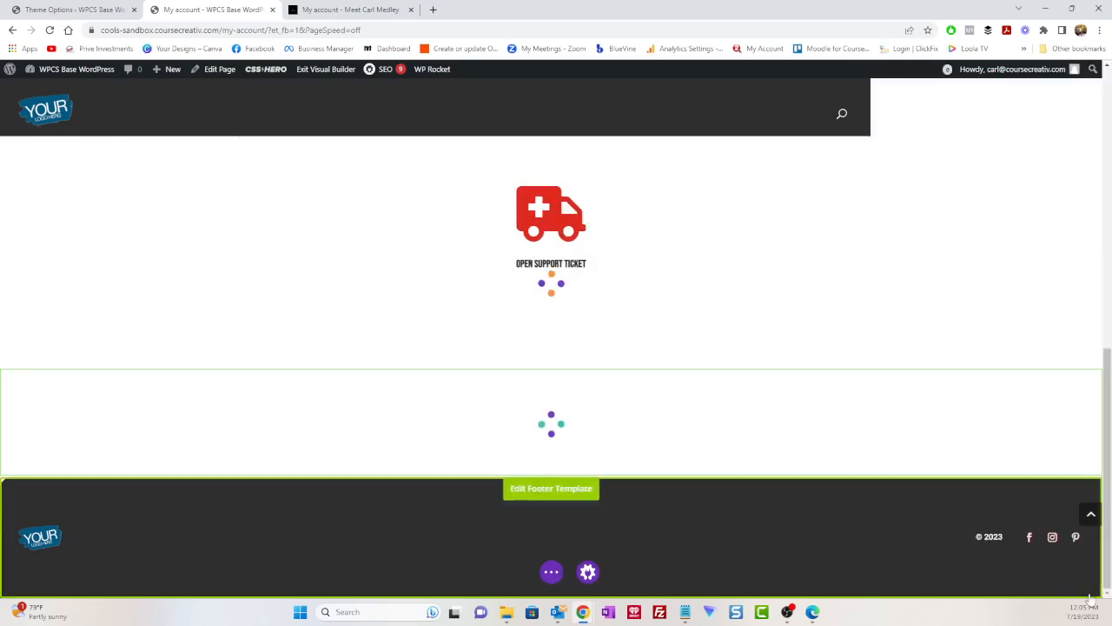
# Save the page with repeated attempts, download a page backup and exit the Visual Builder.
pyautogui.click(325, 73)
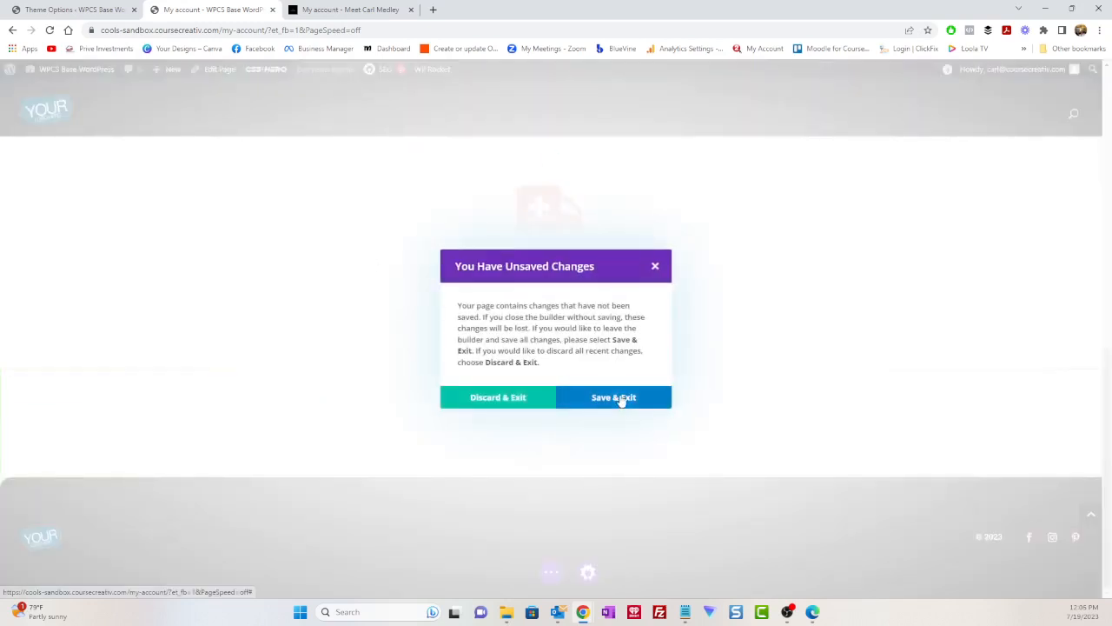
pyautogui.click(616, 398)
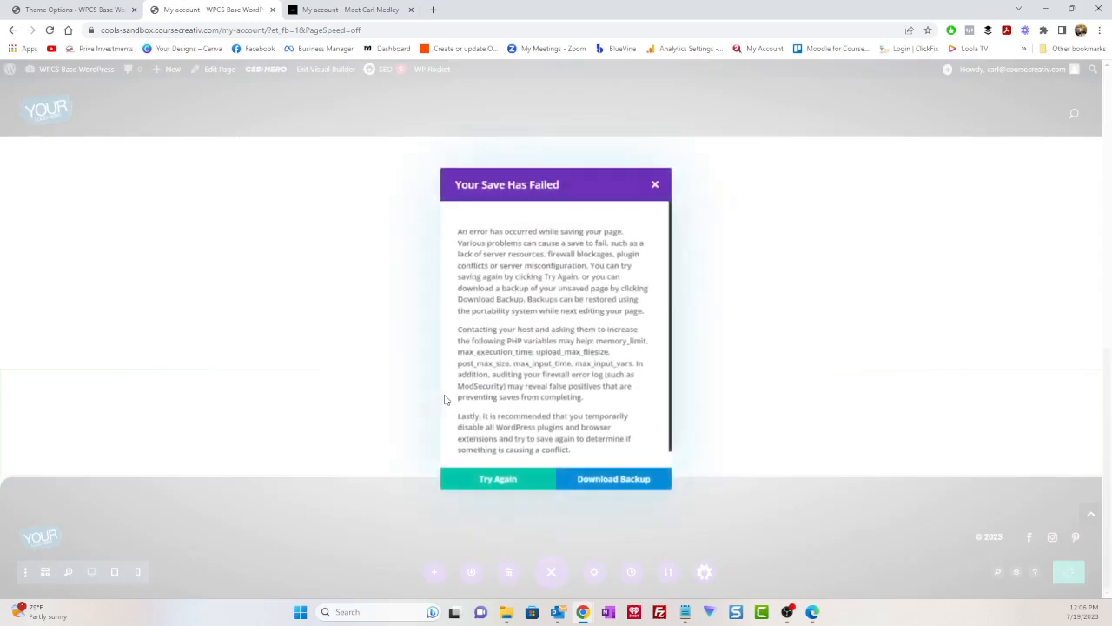
pyautogui.click(510, 482)
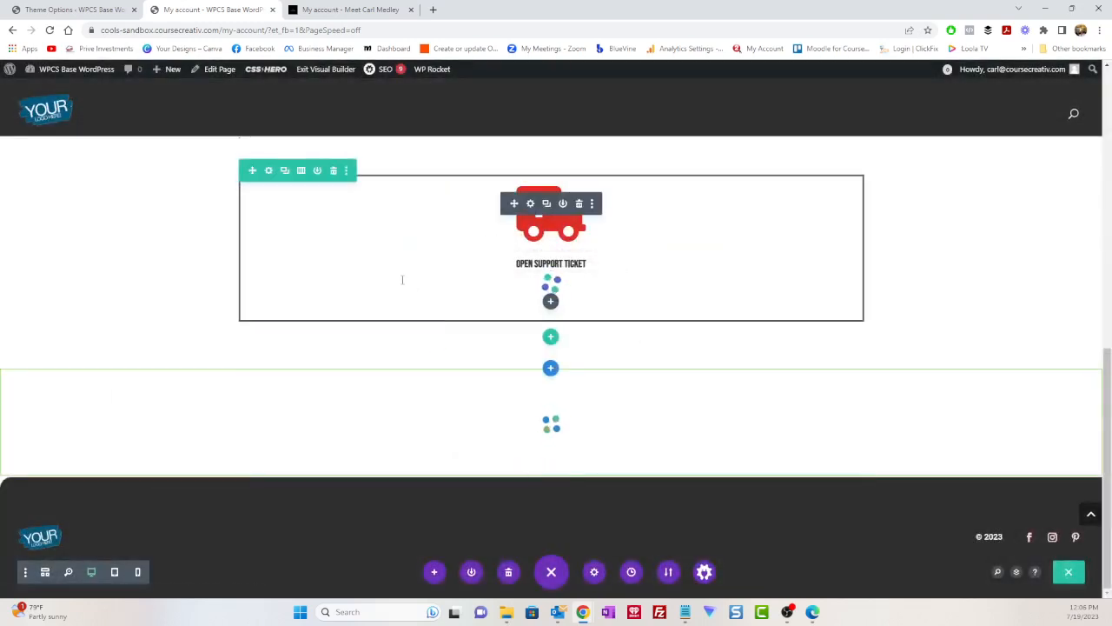
pyautogui.click(319, 73)
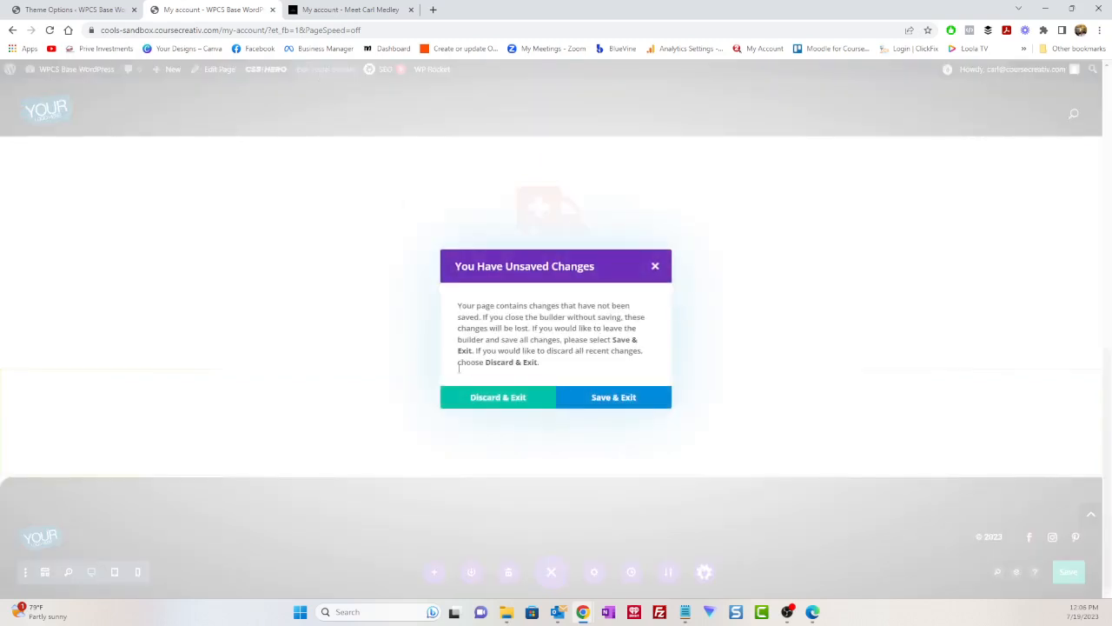
pyautogui.click(593, 401)
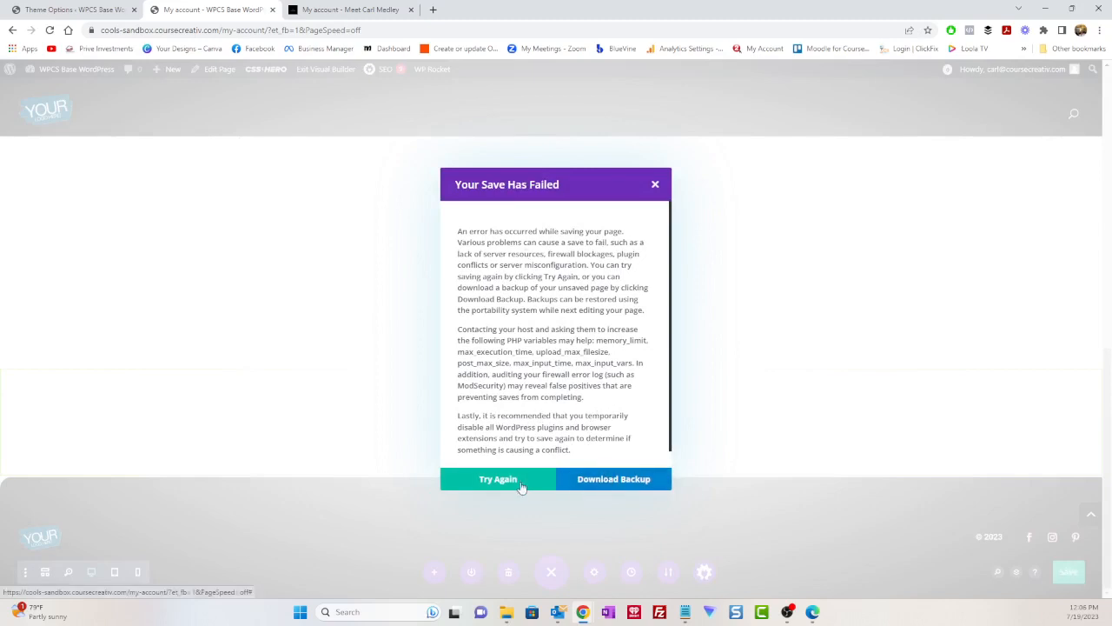
pyautogui.click(640, 478)
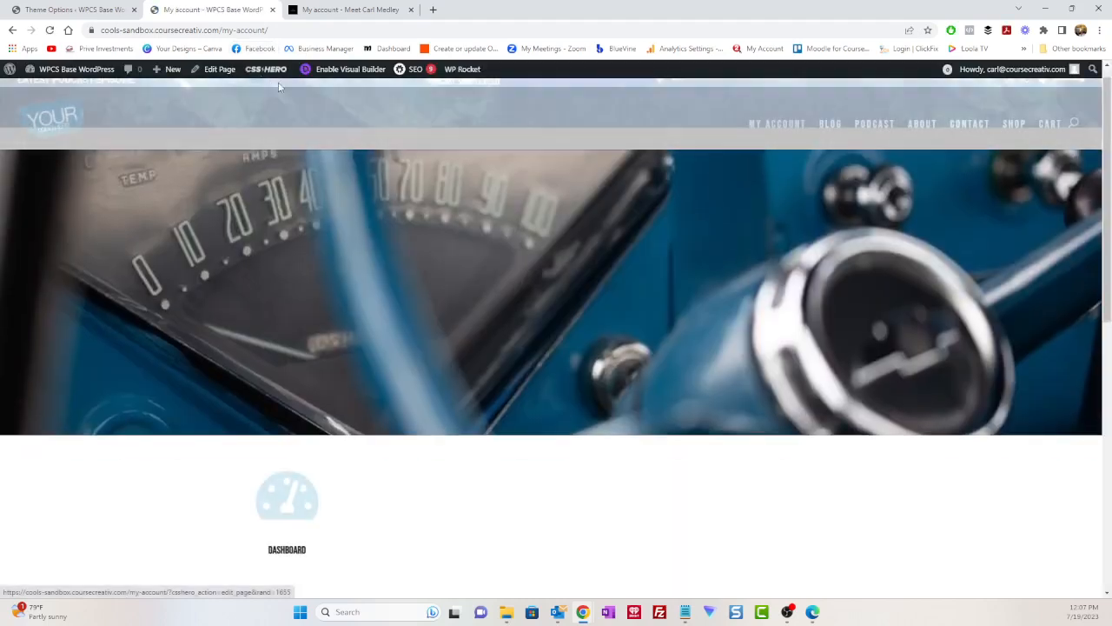
# Test the My Downloads and Dashboard blurb links on the sandbox account page and check the content shown in the bordered section.
pyautogui.scroll(-2, 491, 369)
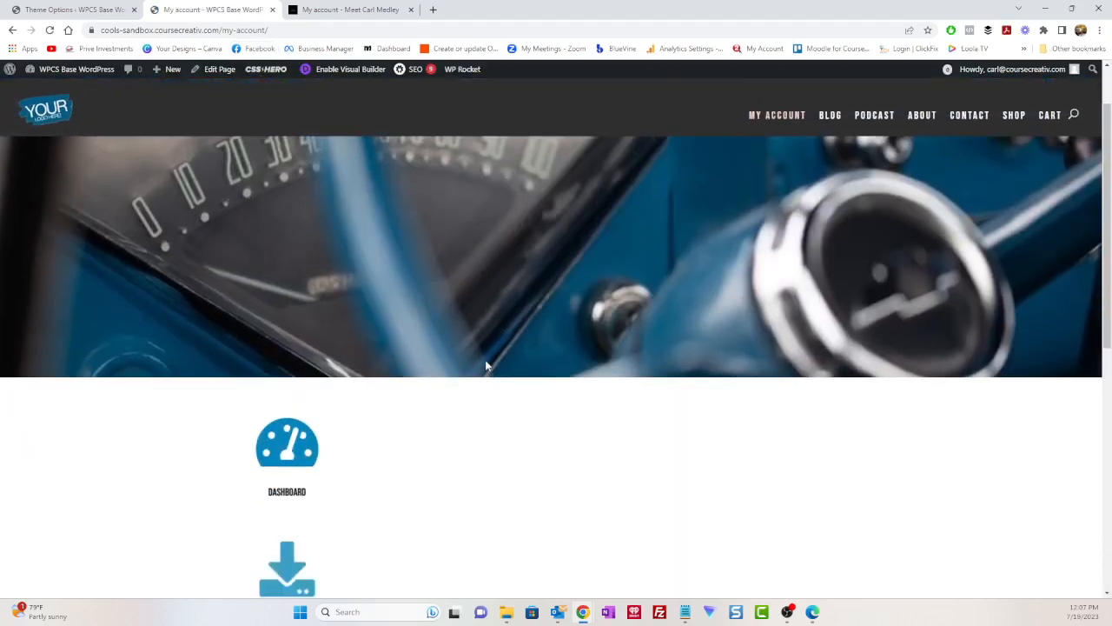
pyautogui.scroll(-5, 488, 369)
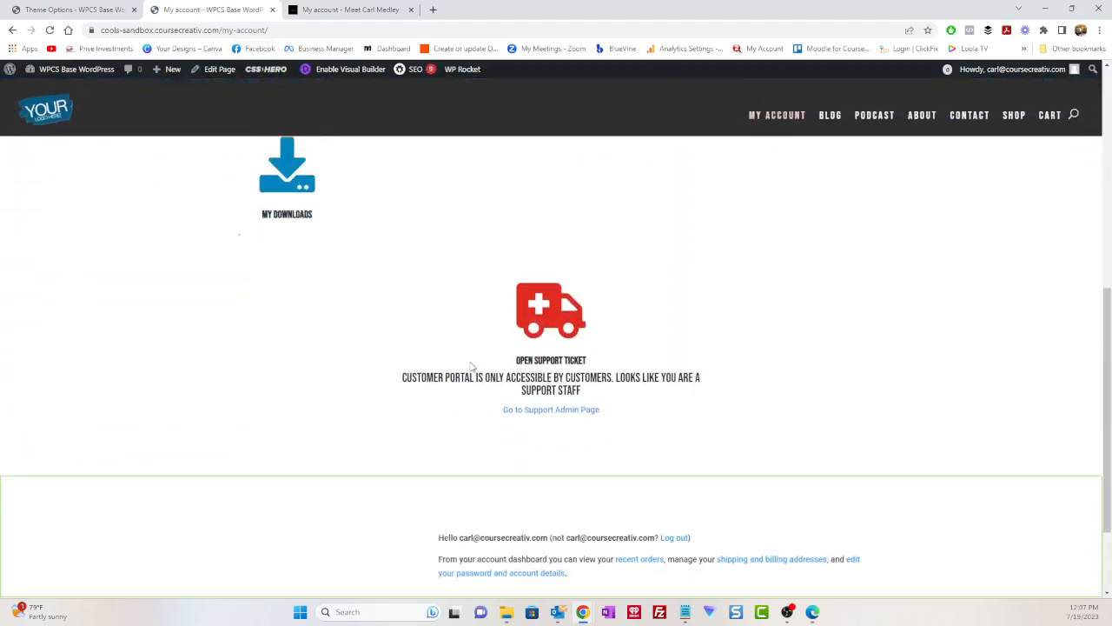
pyautogui.scroll(4, 571, 390)
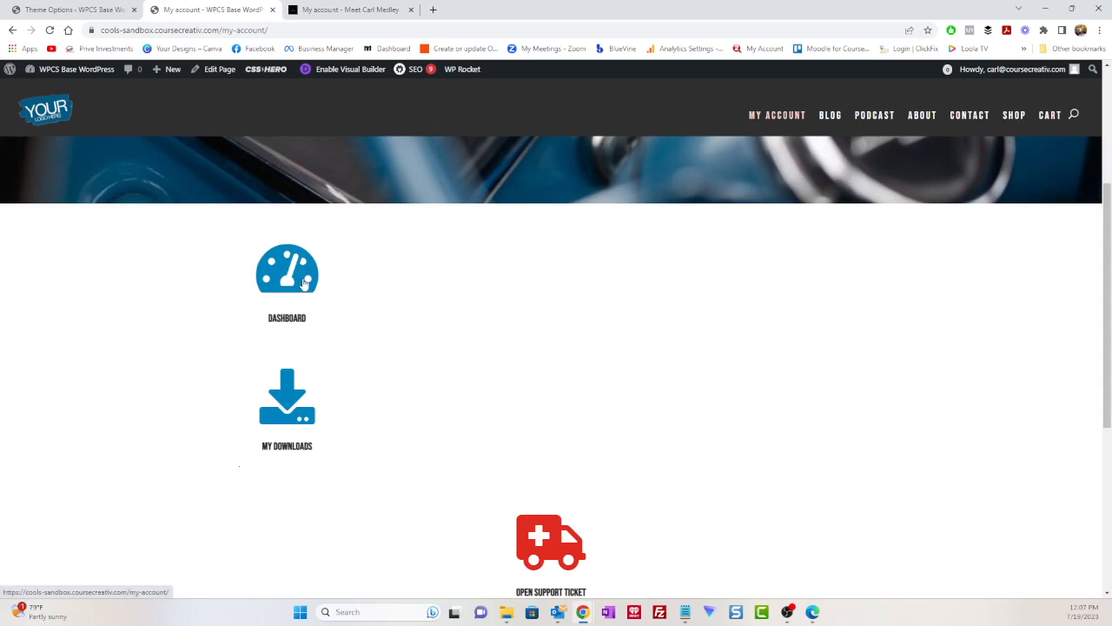
pyautogui.click(288, 406)
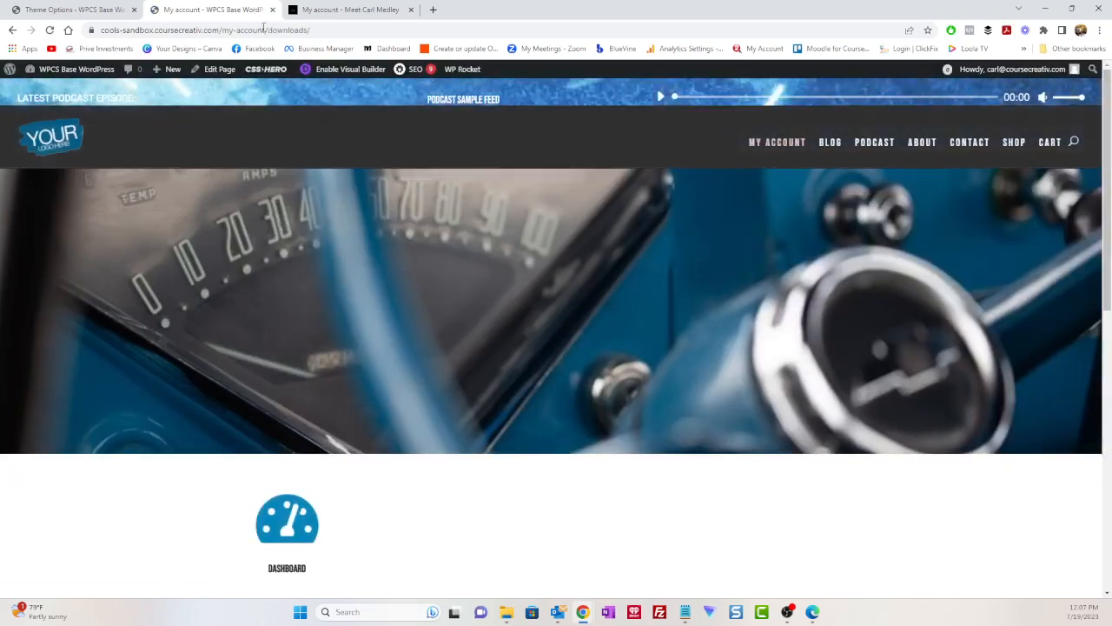
pyautogui.scroll(-3, 385, 466)
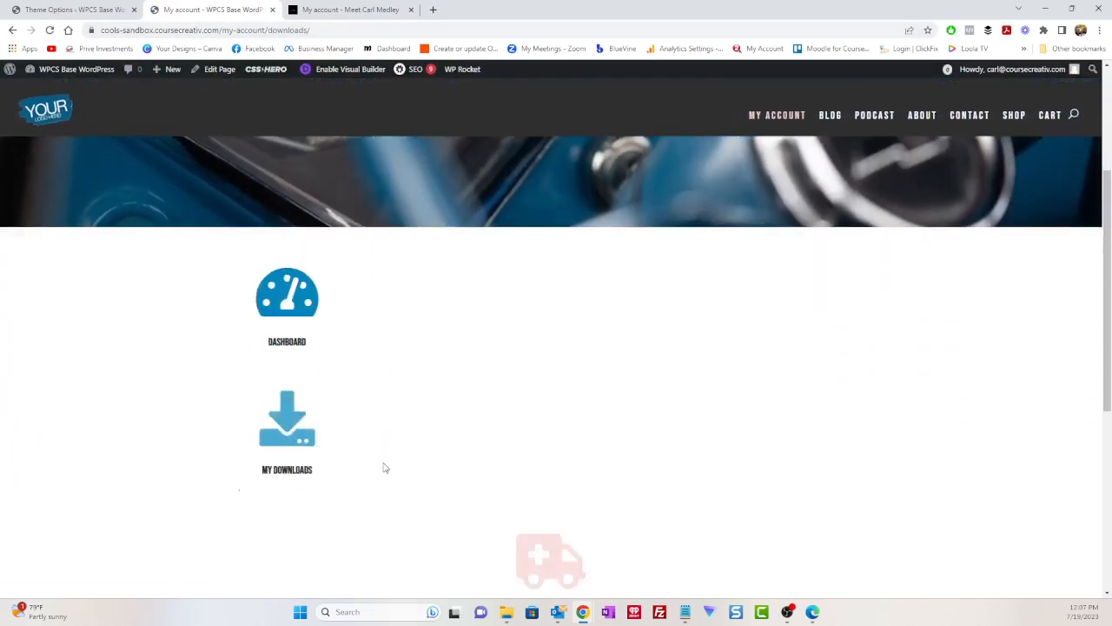
pyautogui.scroll(-4, 385, 468)
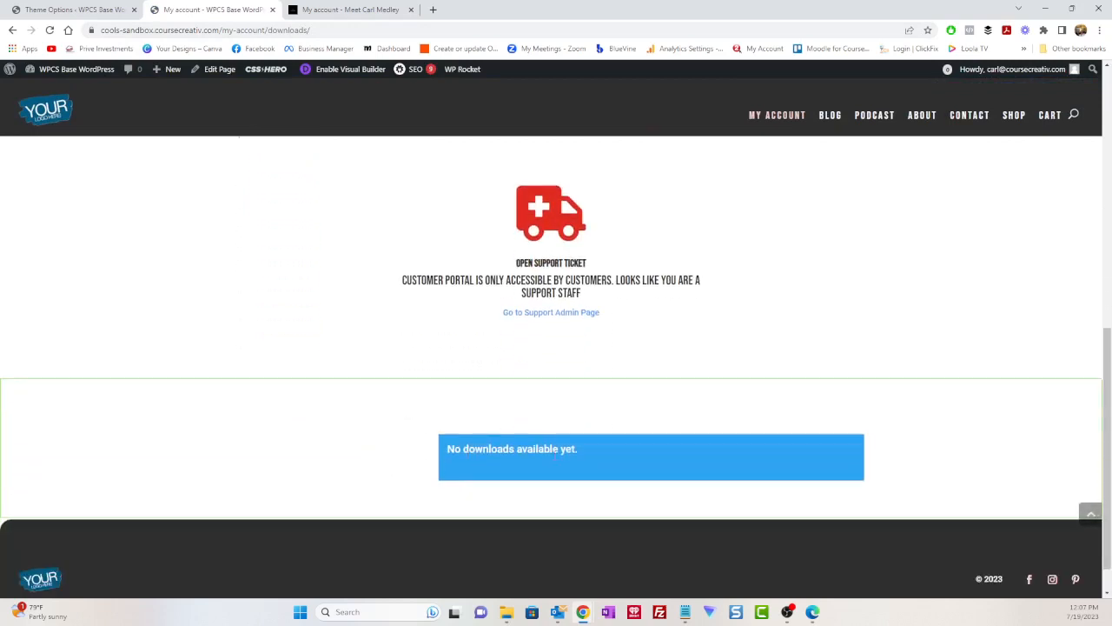
pyautogui.scroll(5, 486, 431)
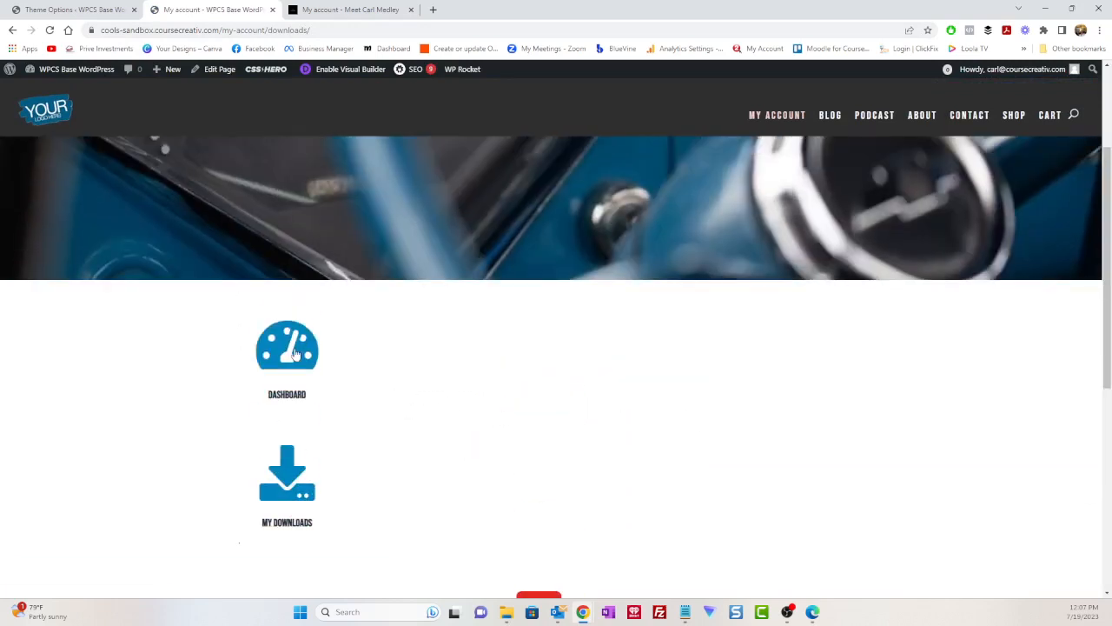
pyautogui.click(297, 351)
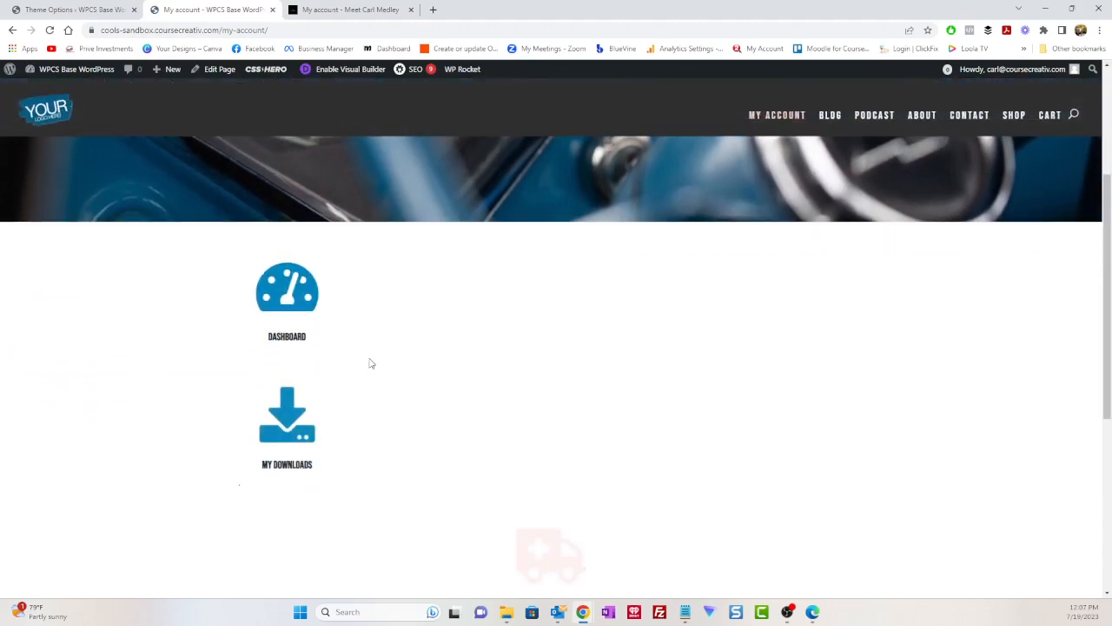
# Switch to the coolsmedley.com account page and exit its Visual Builder, saving the changes.
pyautogui.click(353, 7)
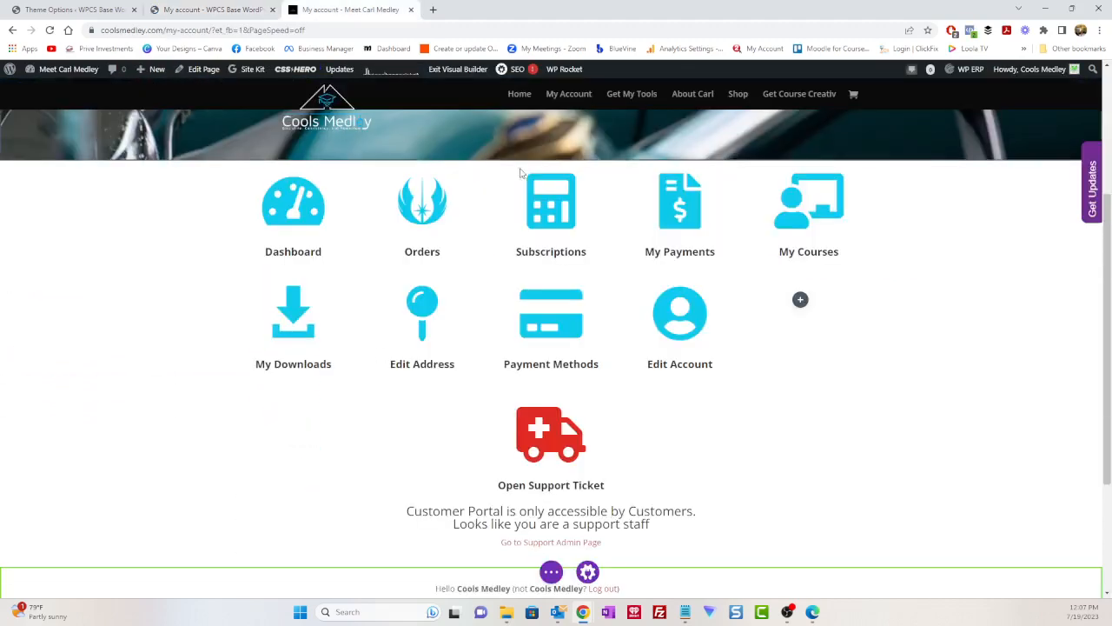
pyautogui.click(455, 70)
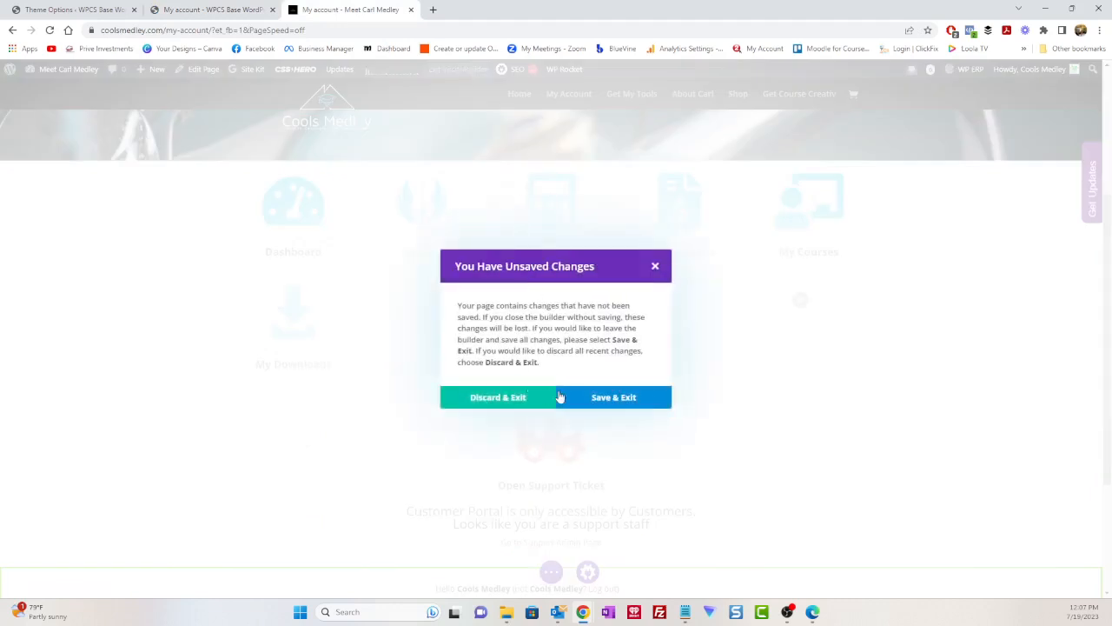
pyautogui.click(608, 400)
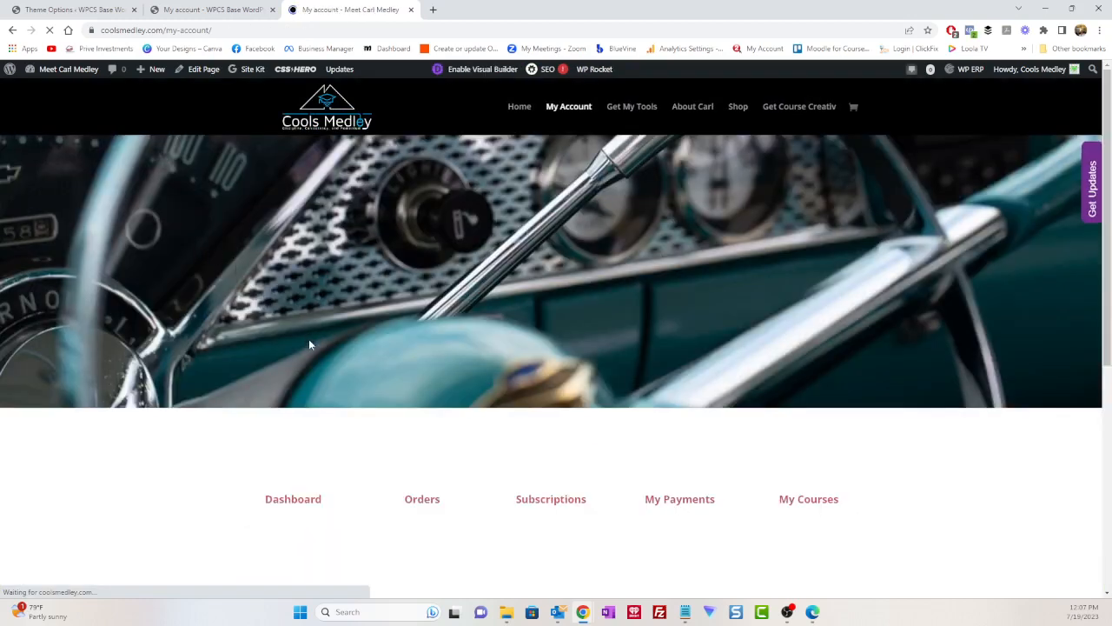
# Test the Subscriptions blurb on the coolsmedley.com account page, check its bordered content, and highlight the /subscriptions/ part of the address.
pyautogui.scroll(-1, 308, 344)
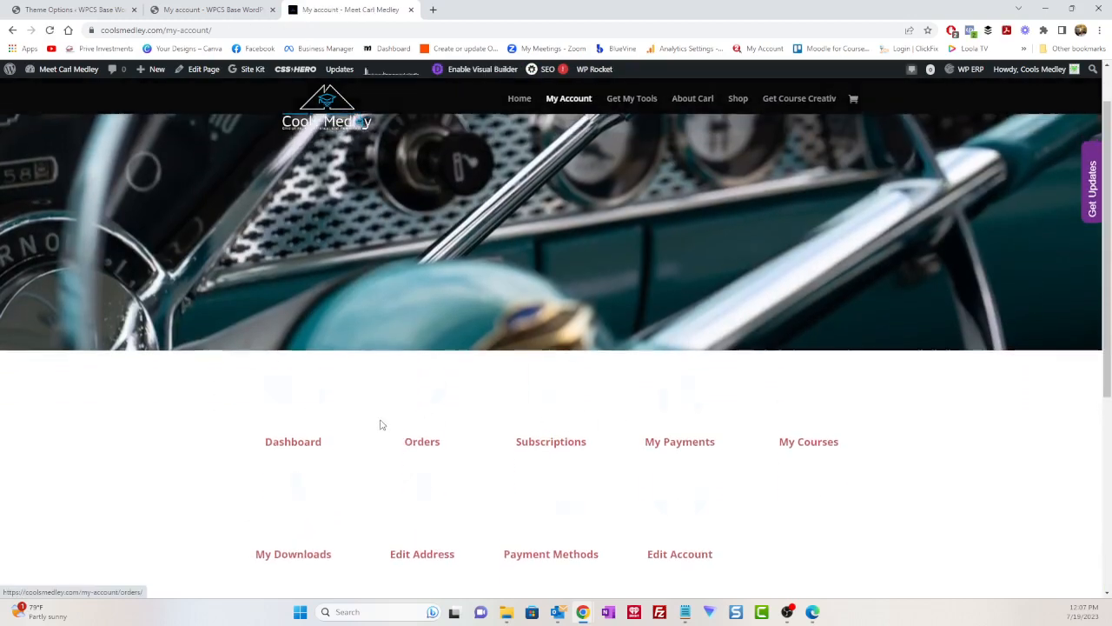
pyautogui.scroll(-2, 409, 422)
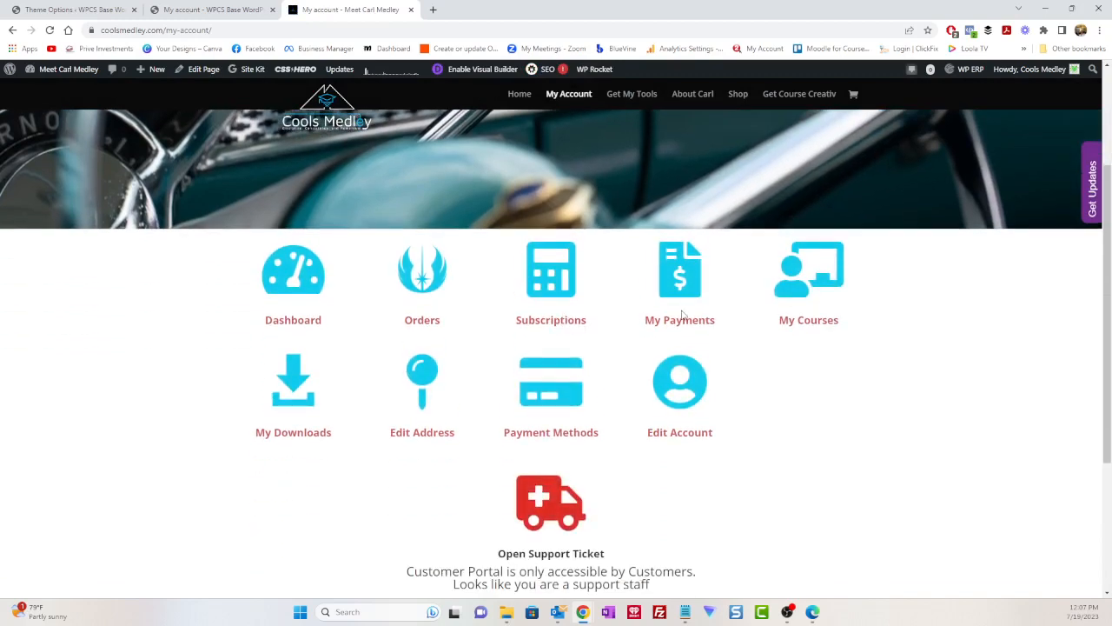
pyautogui.click(567, 303)
pyautogui.scroll(-2, 485, 445)
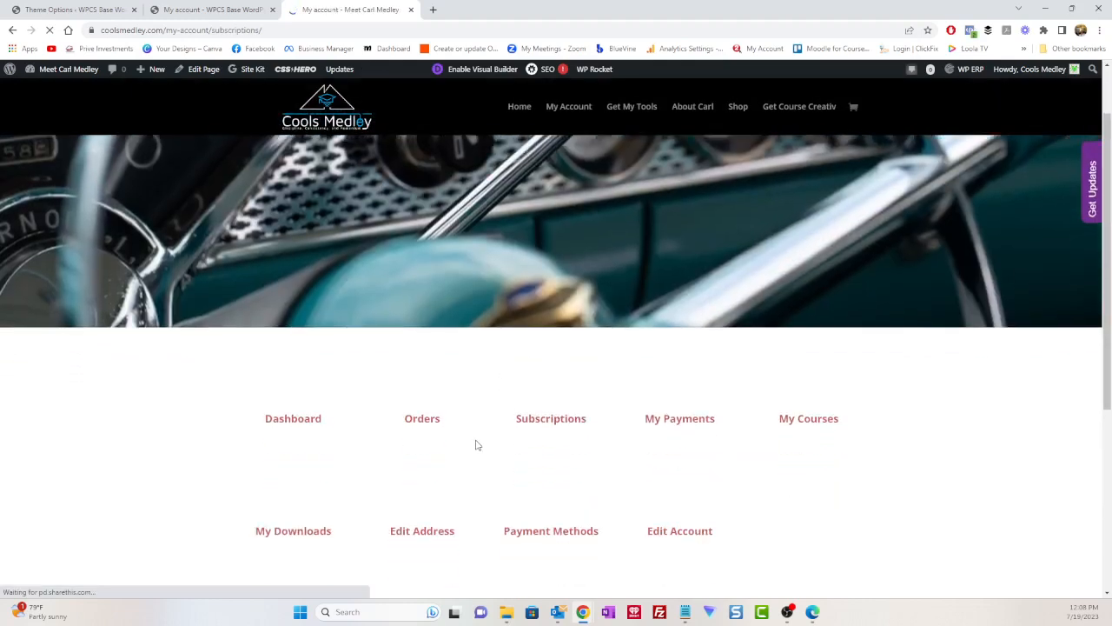
pyautogui.scroll(-4, 475, 445)
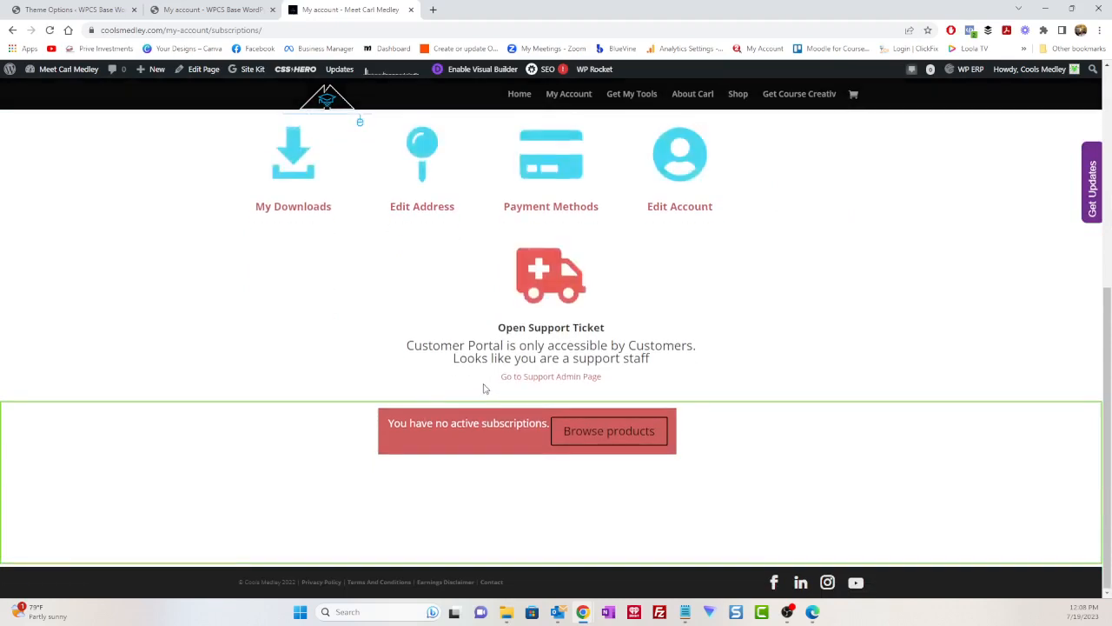
pyautogui.scroll(3, 485, 389)
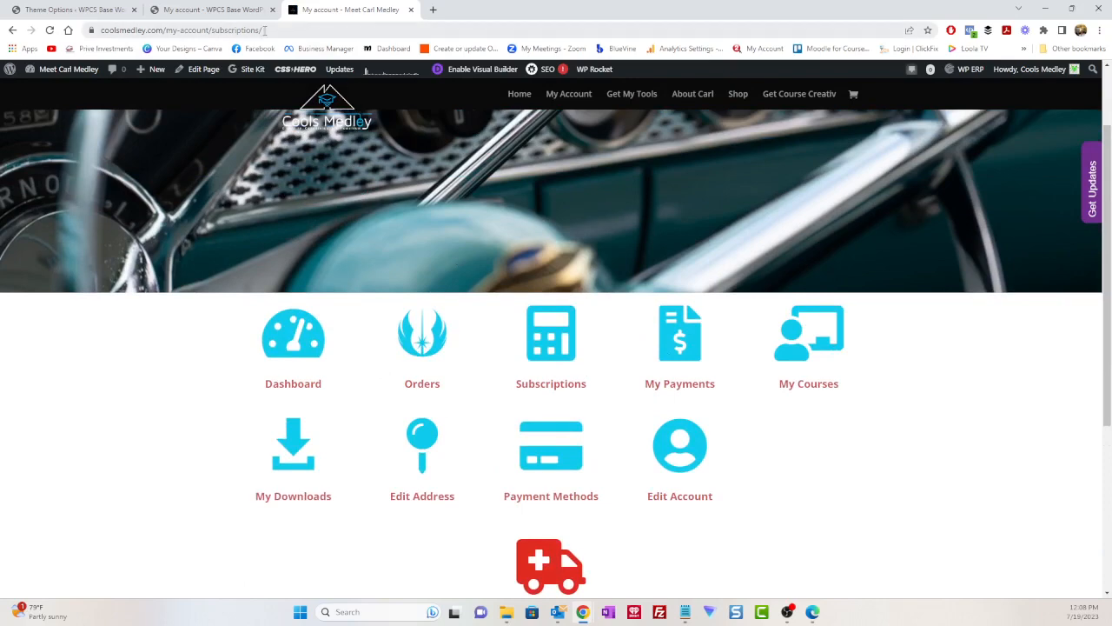
pyautogui.moveTo(264, 30); pyautogui.dragTo(211, 30)
# Return to the sandbox site's account page and log out of the site.
pyautogui.click(200, 8)
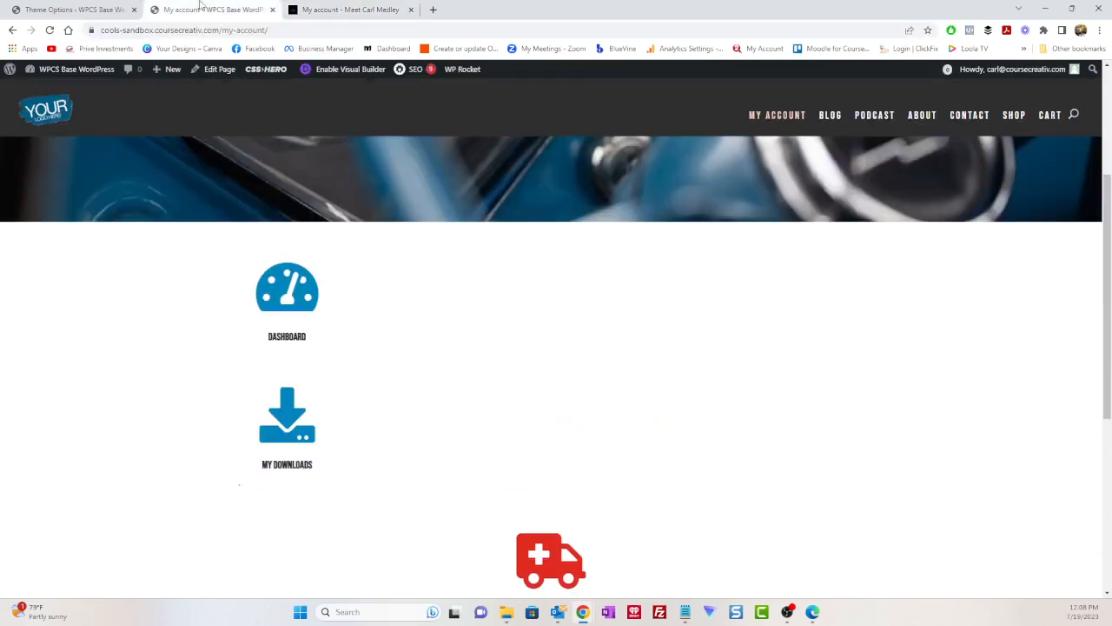
pyautogui.moveTo(995, 80)
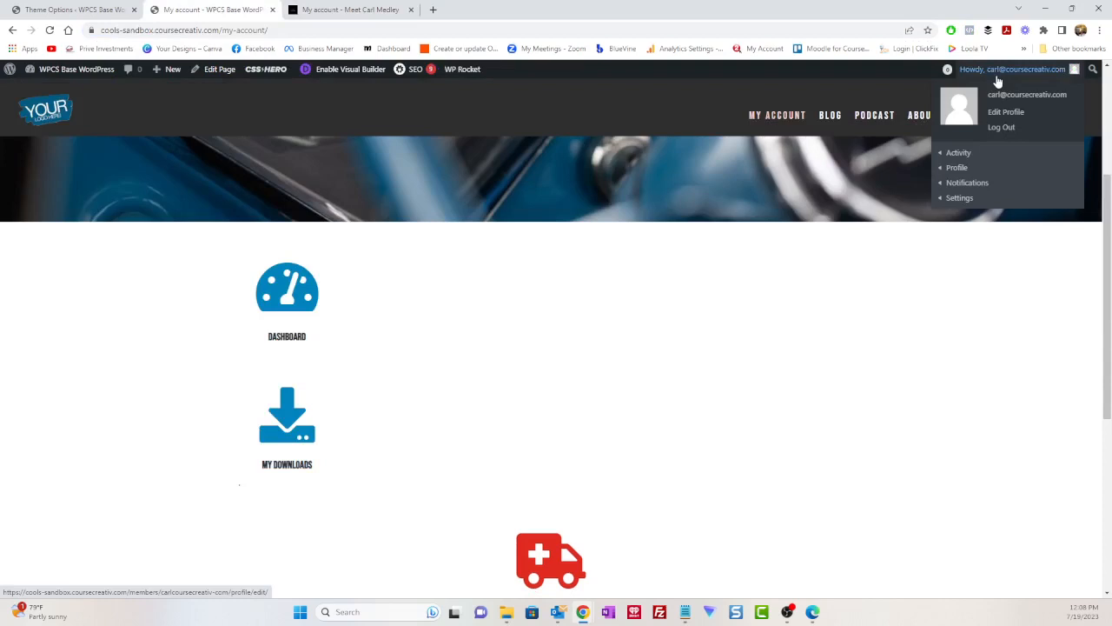
pyautogui.click(1004, 128)
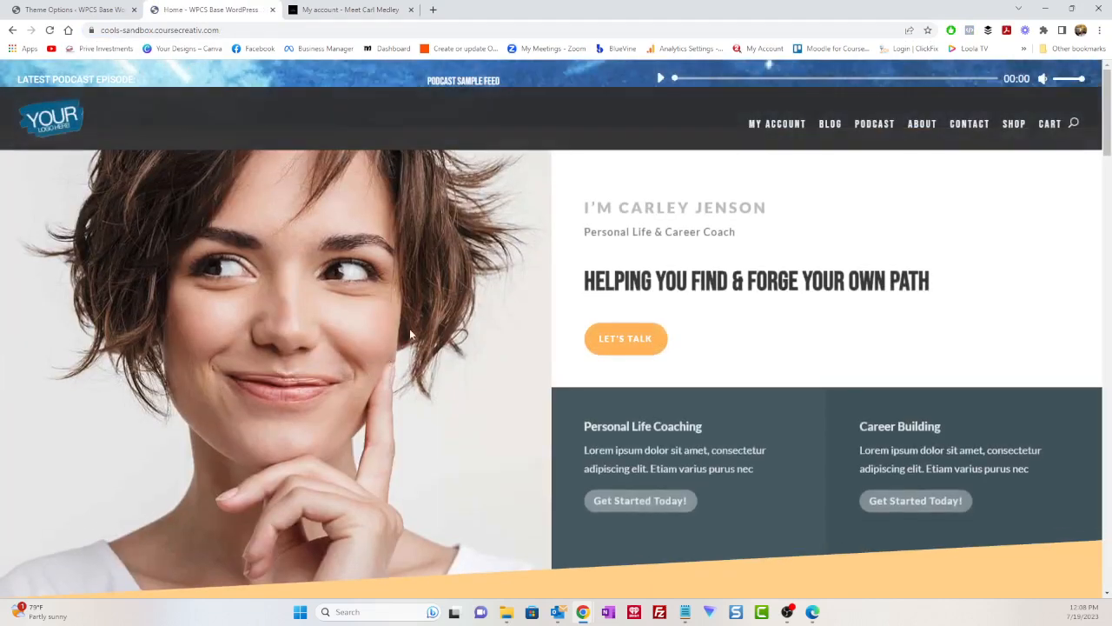
# Open the sandbox My Account page as a logged-out visitor and examine the login form section.
pyautogui.click(782, 126)
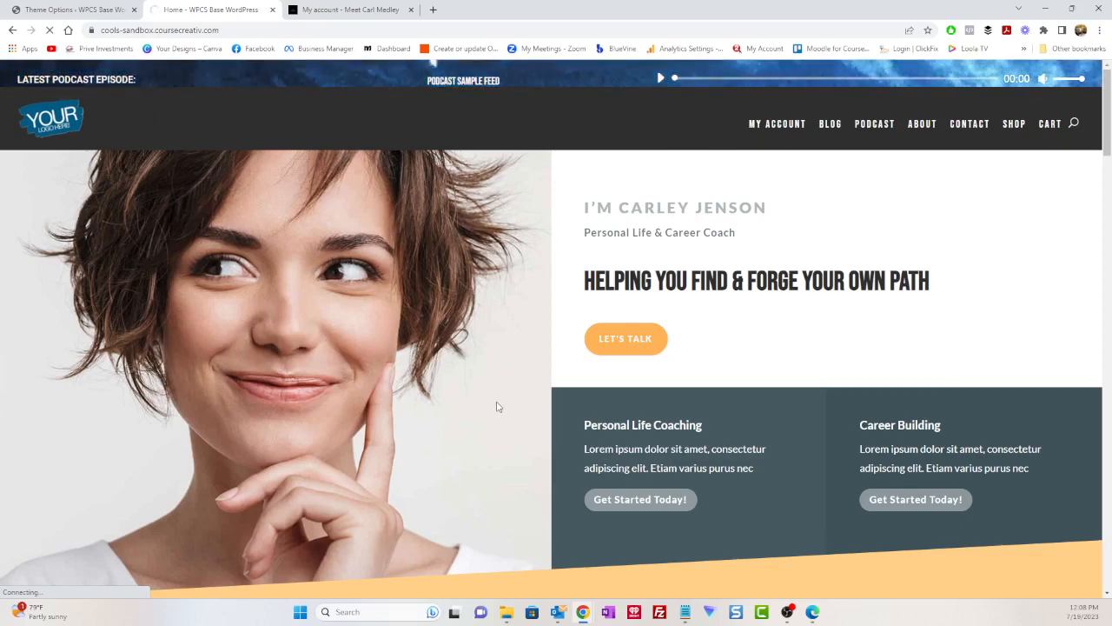
pyautogui.scroll(-3, 368, 460)
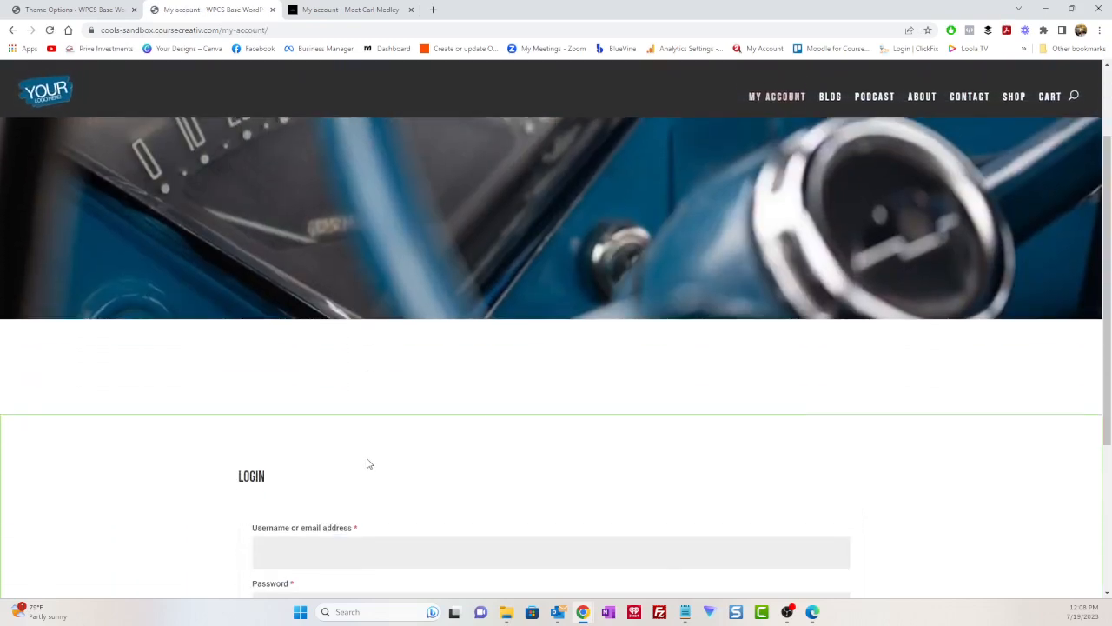
pyautogui.scroll(-2, 277, 434)
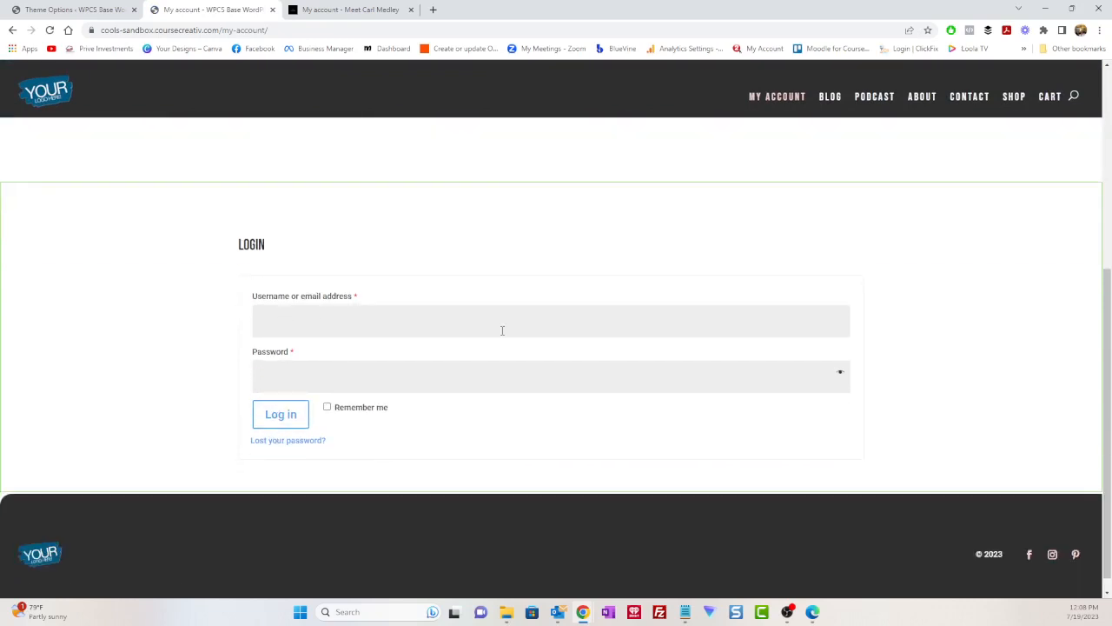
pyautogui.scroll(4, 503, 330)
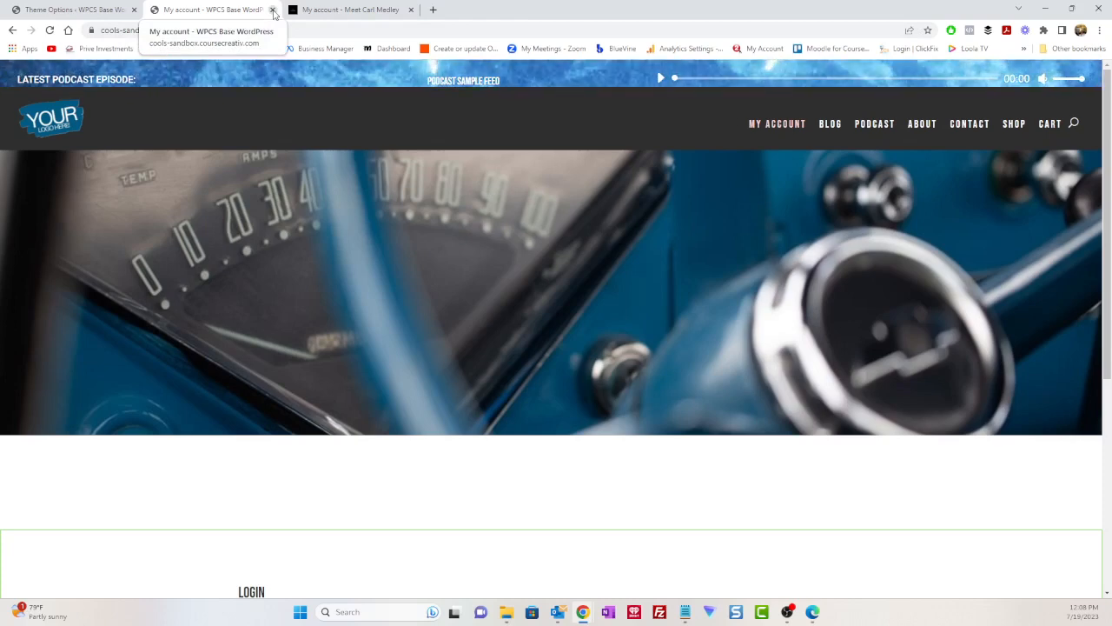
# Close the sandbox account page, open the sandbox site in a new tab from Divi Theme Options, and dismiss the login popup.
pyautogui.click(273, 10)
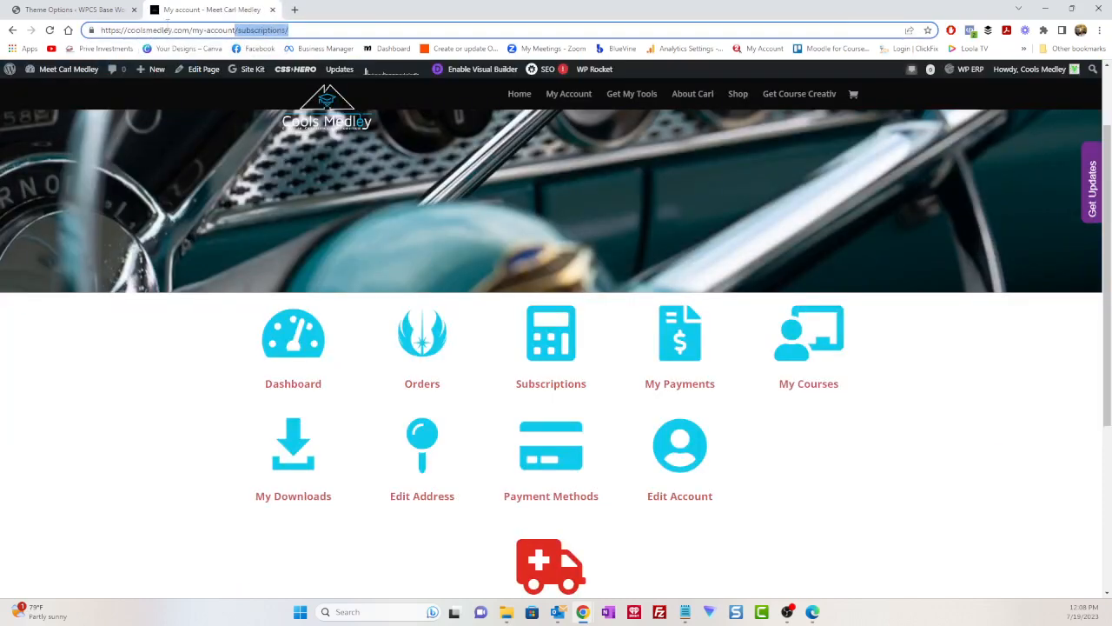
pyautogui.click(103, 8)
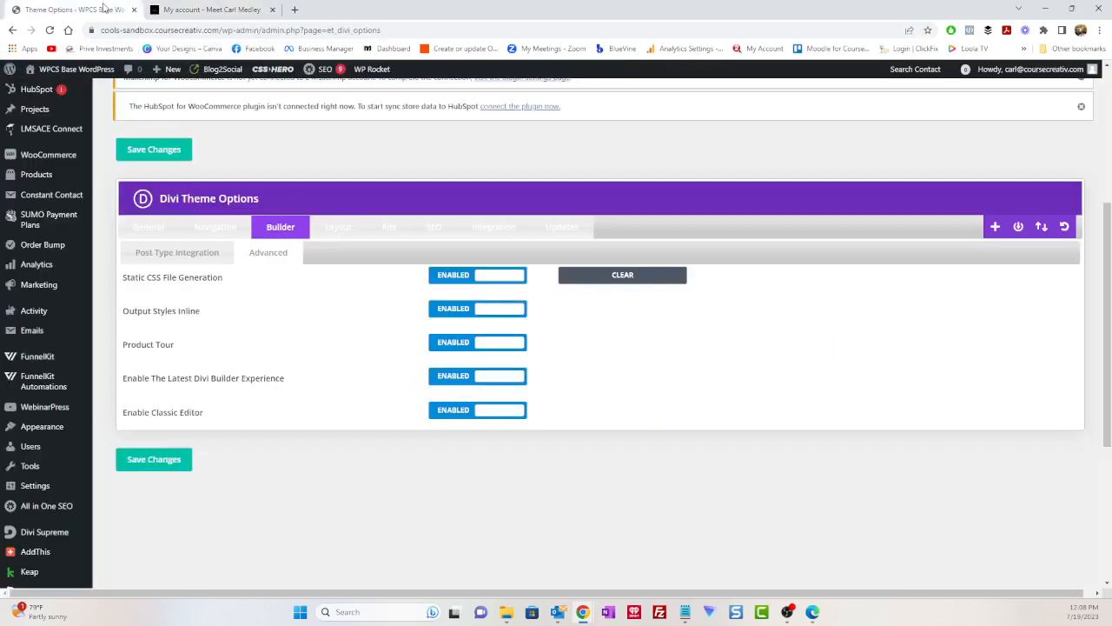
pyautogui.moveTo(62, 71)
pyautogui.rightClick(59, 92)
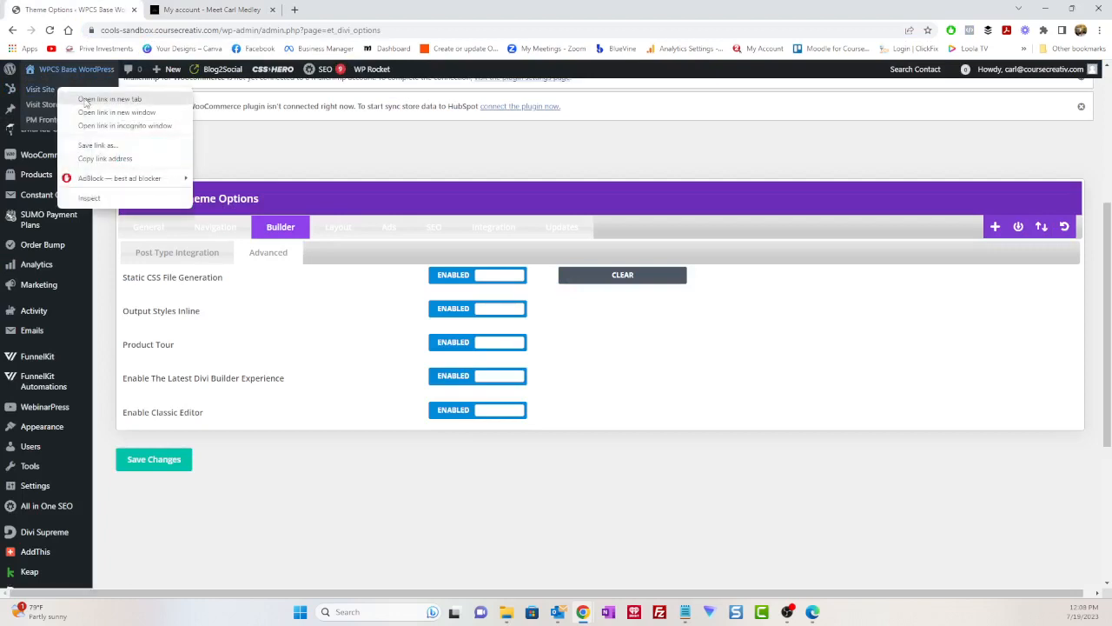
pyautogui.click(87, 96)
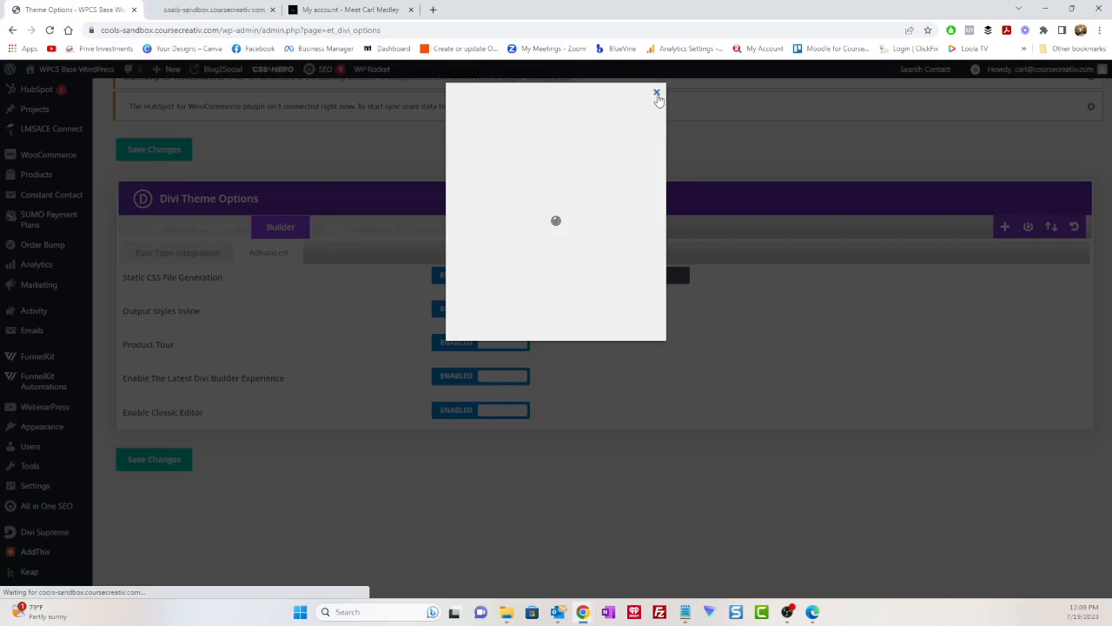
pyautogui.click(656, 93)
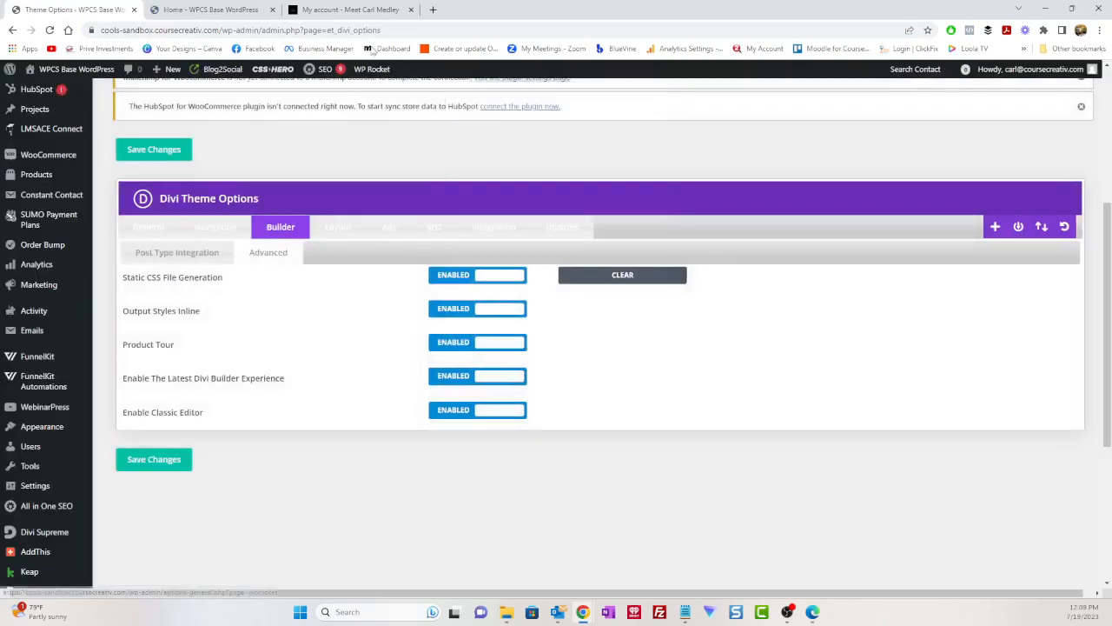
# Return to the coolsmedley.com account page and enable the Visual Builder on it.
pyautogui.click(359, 9)
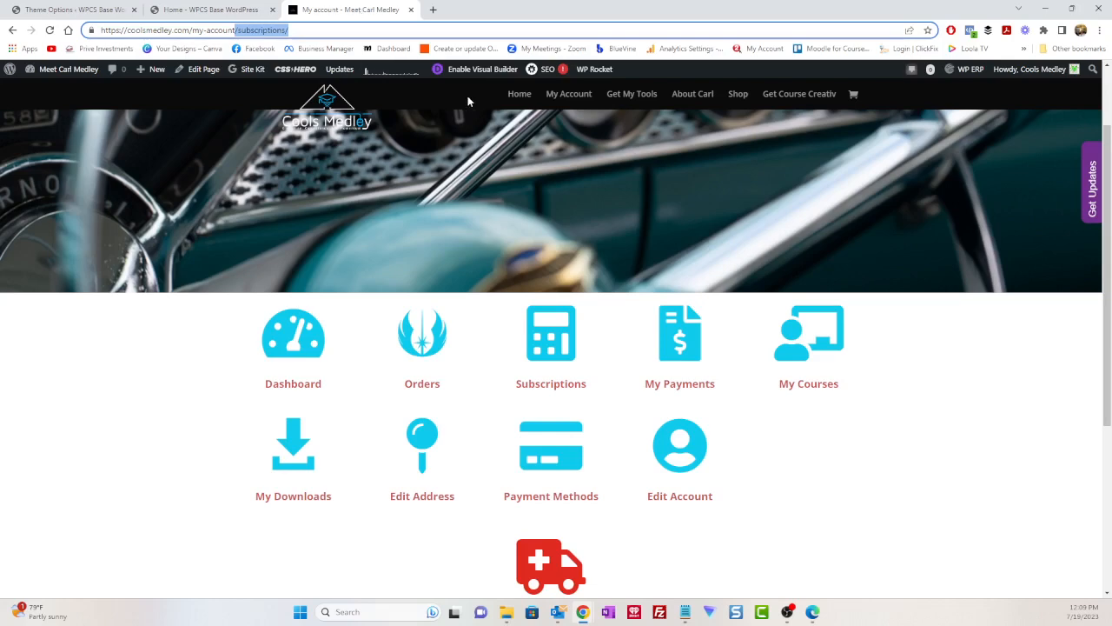
pyautogui.scroll(2, 455, 268)
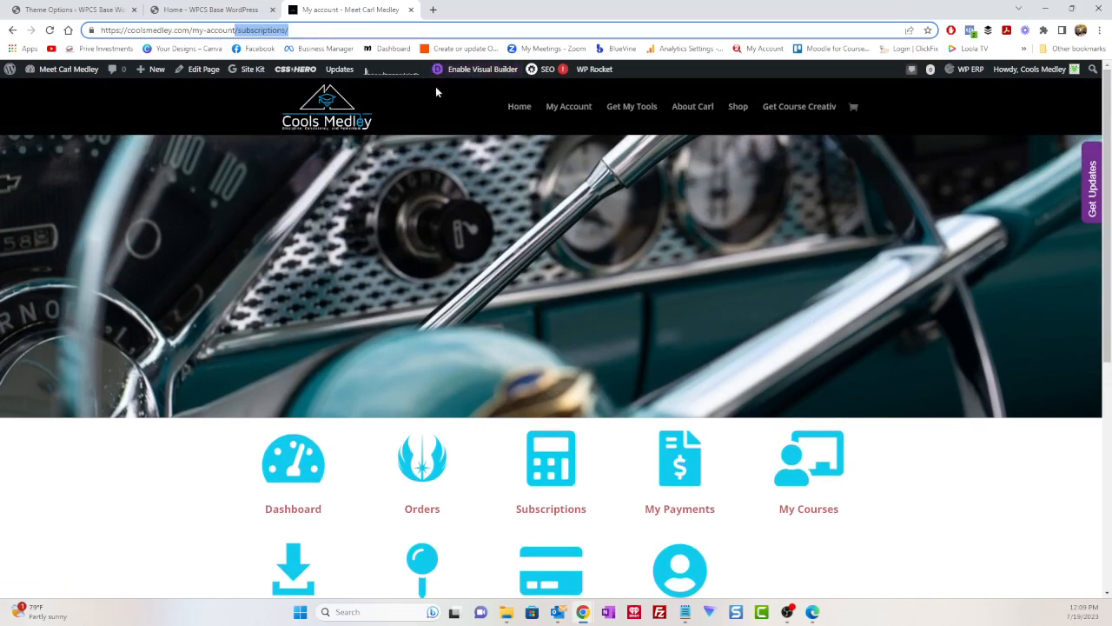
pyautogui.click(464, 75)
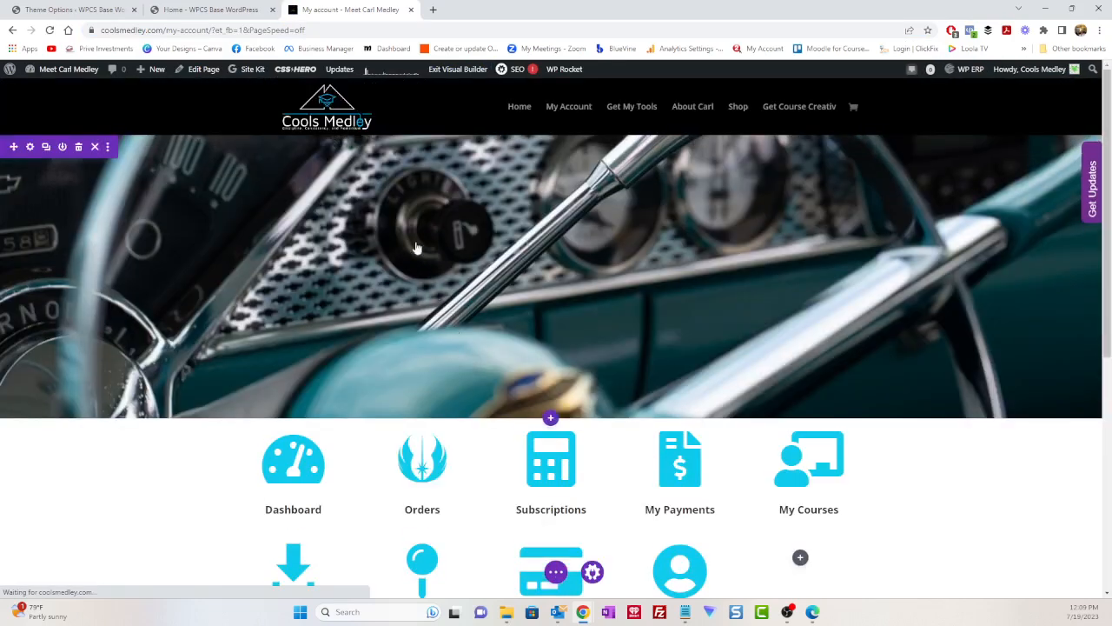
# Examine the hero section's design and background image settings, and close them without saving.
pyautogui.click(29, 148)
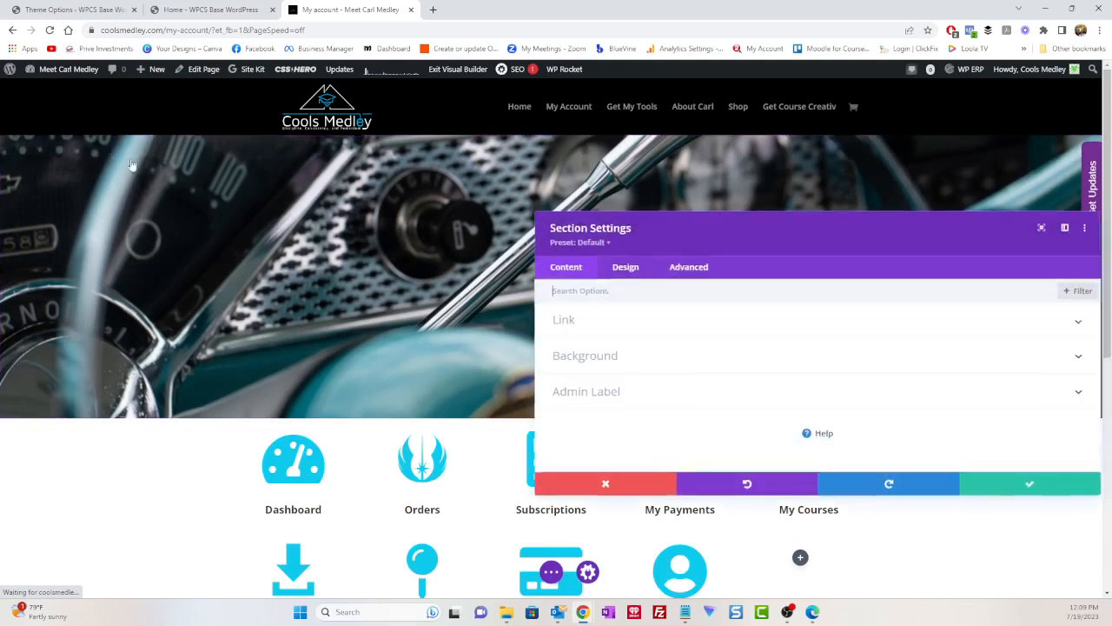
pyautogui.click(633, 277)
pyautogui.scroll(-5, 652, 371)
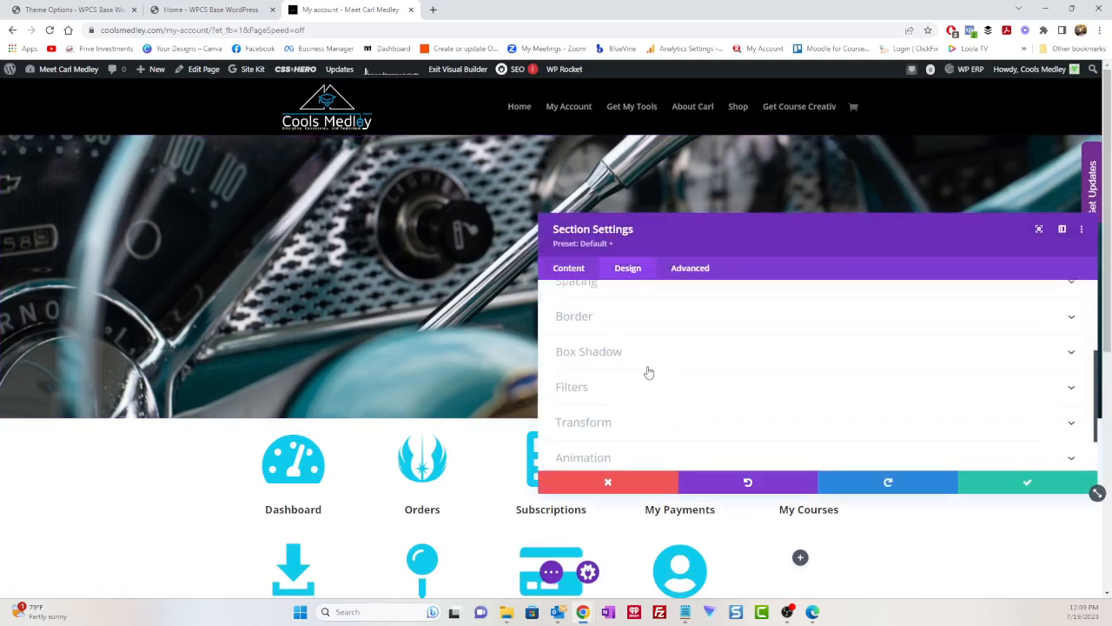
pyautogui.scroll(4, 648, 372)
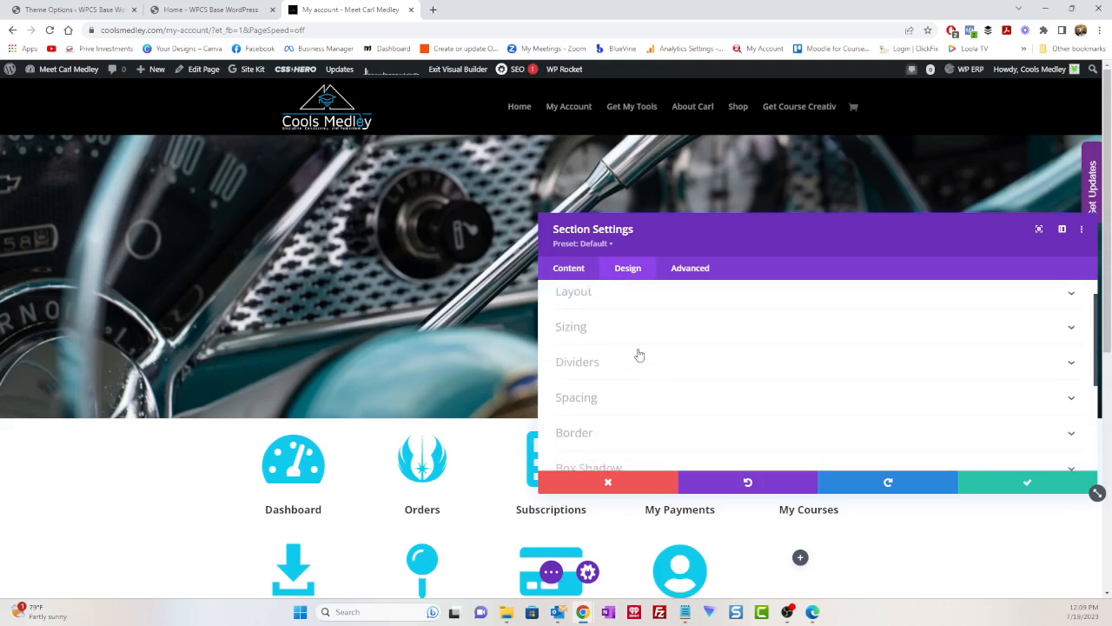
pyautogui.click(580, 272)
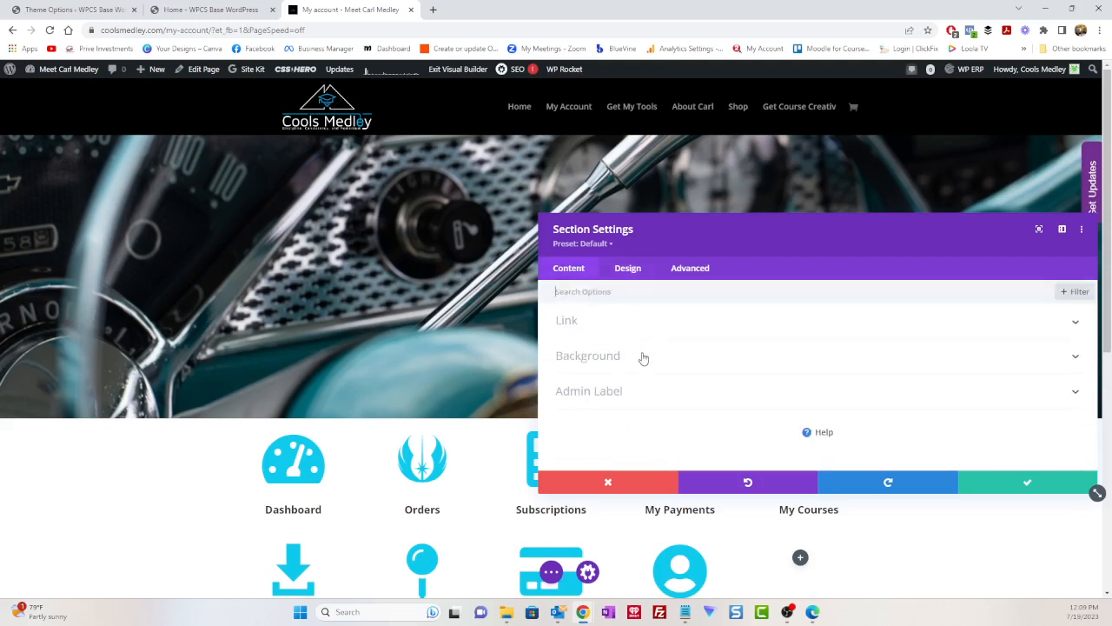
pyautogui.click(643, 356)
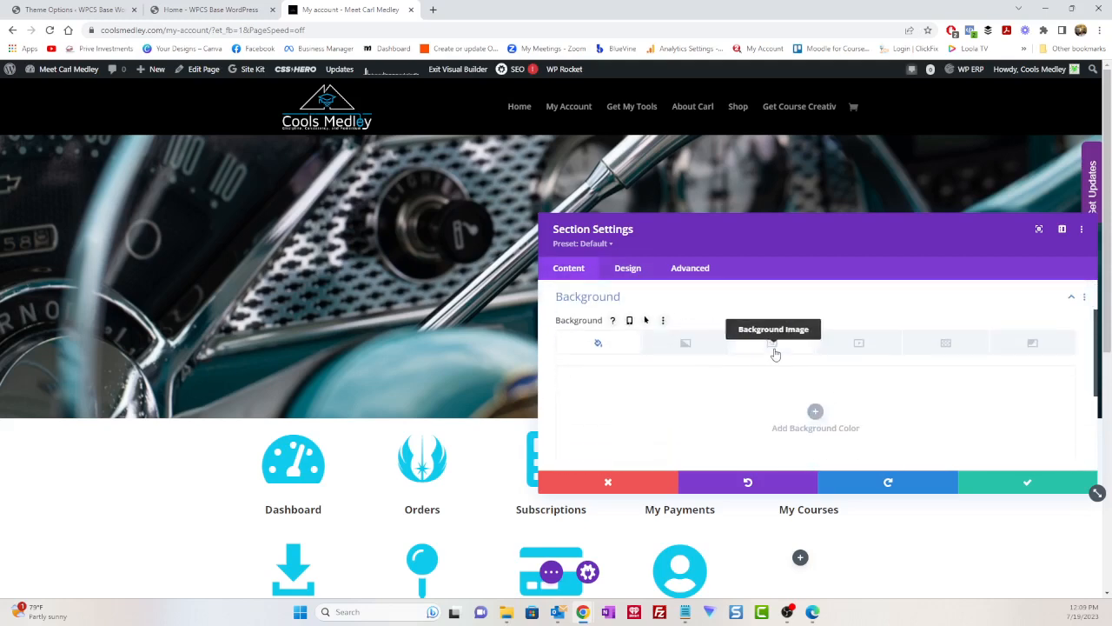
pyautogui.click(772, 347)
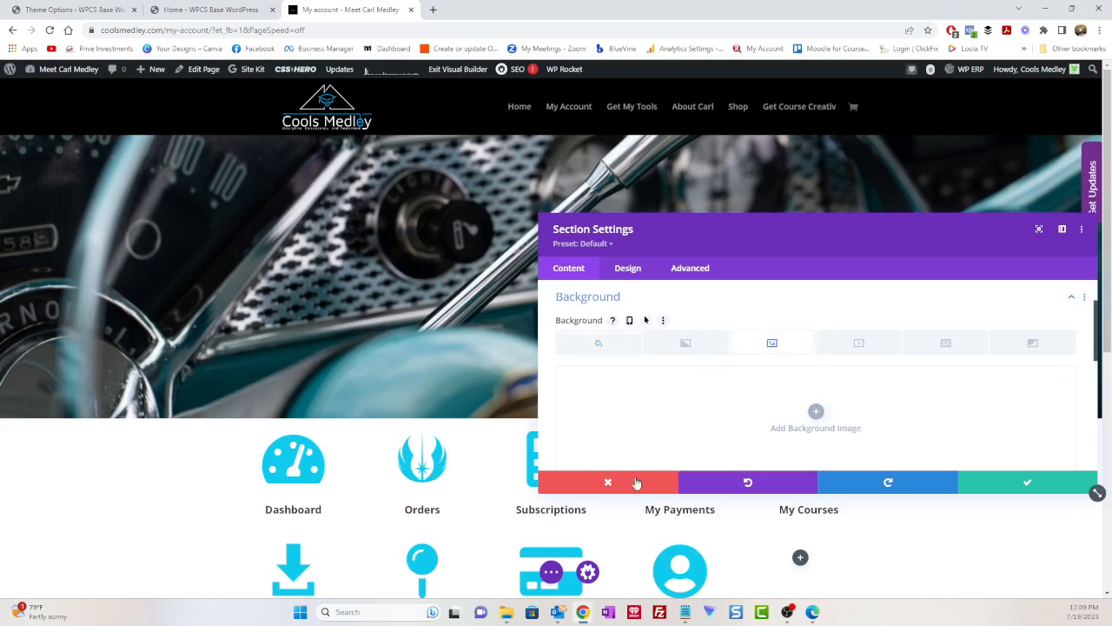
pyautogui.click(608, 482)
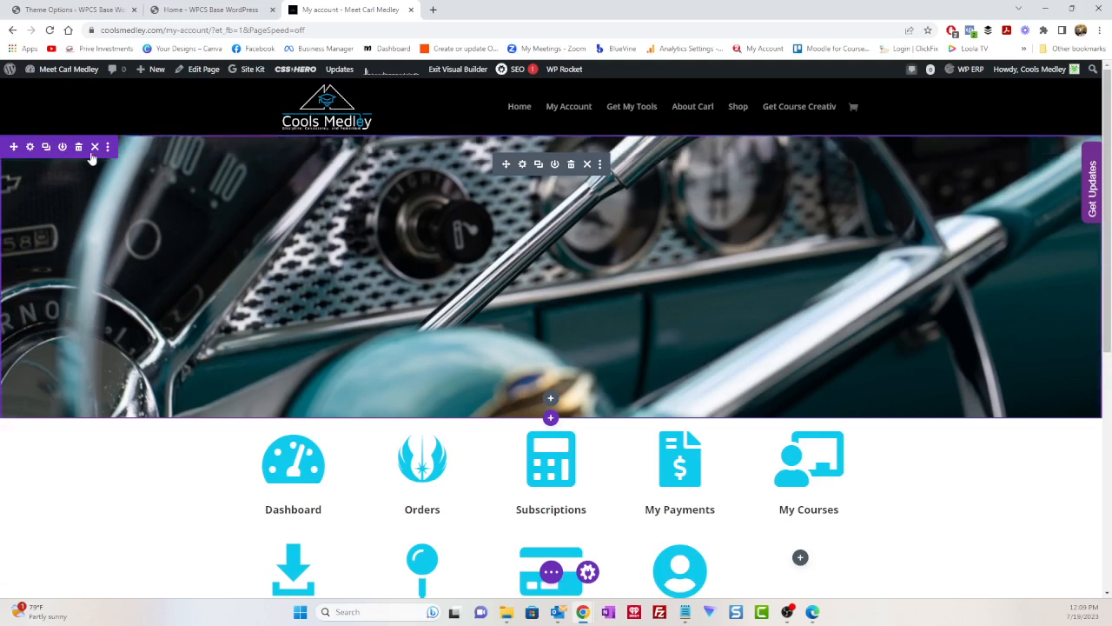
pyautogui.click(30, 148)
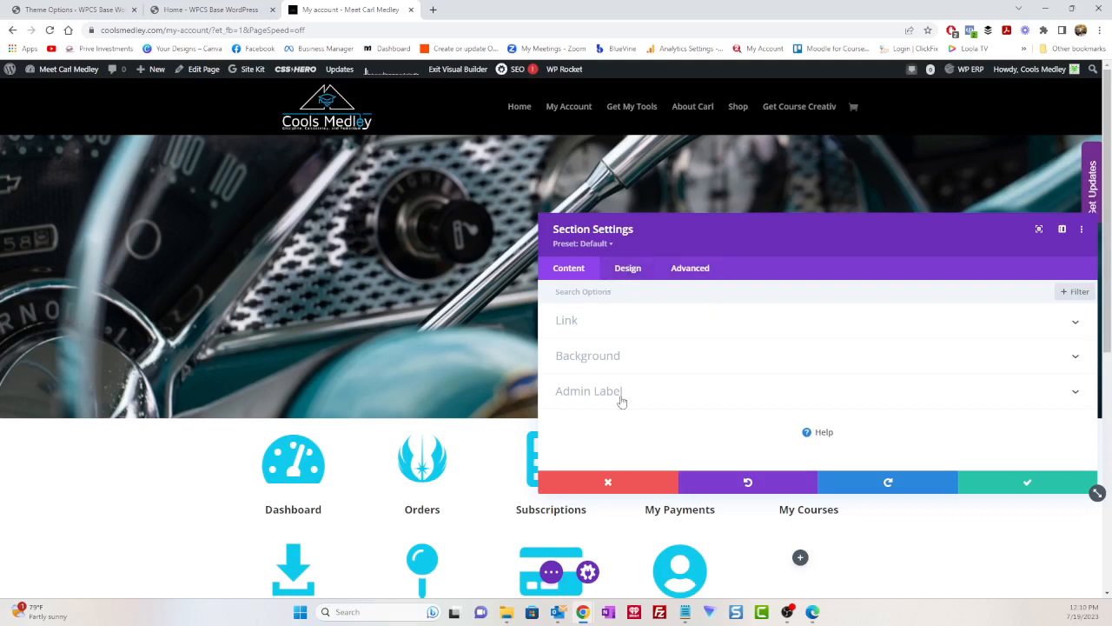
pyautogui.click(631, 486)
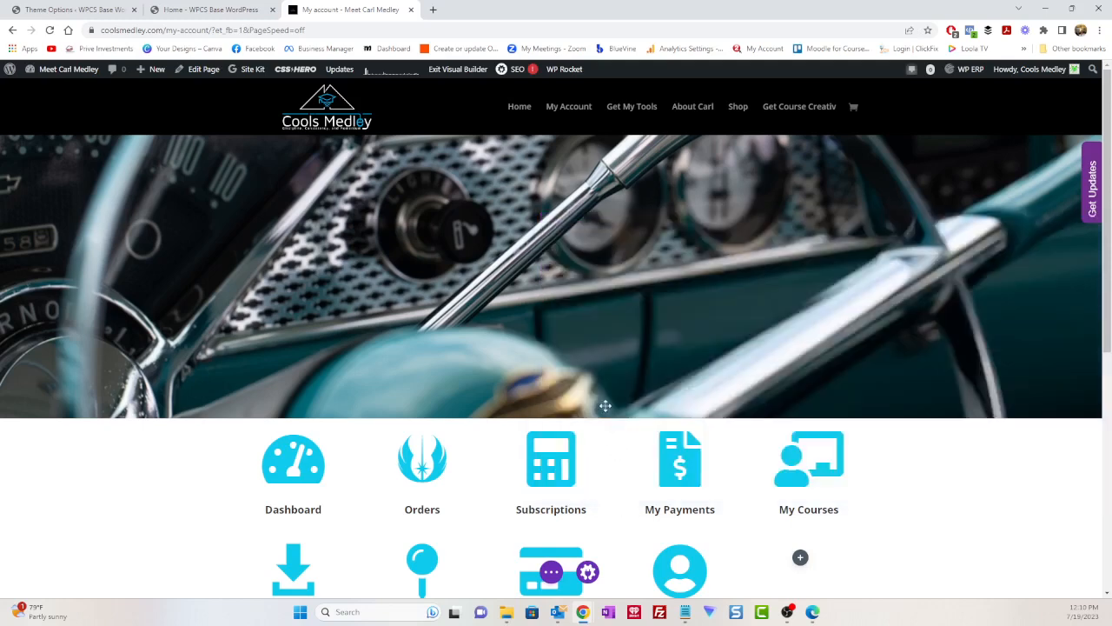
# Open the hero's Fullwidth Header module settings and view its background image.
pyautogui.moveTo(518, 172)
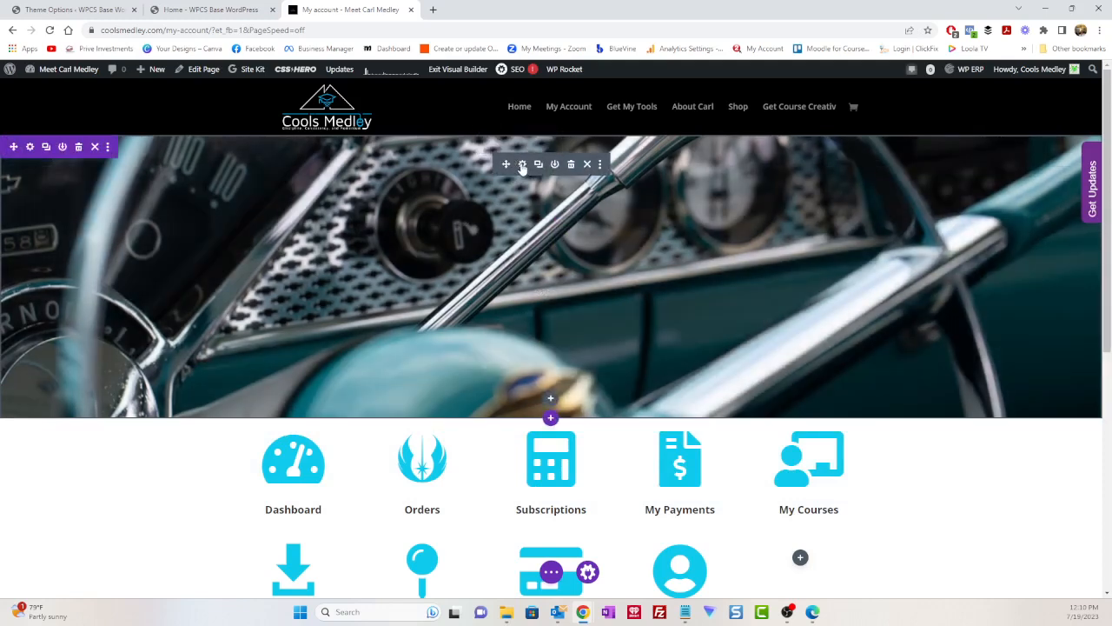
pyautogui.click(522, 164)
pyautogui.scroll(-3, 643, 373)
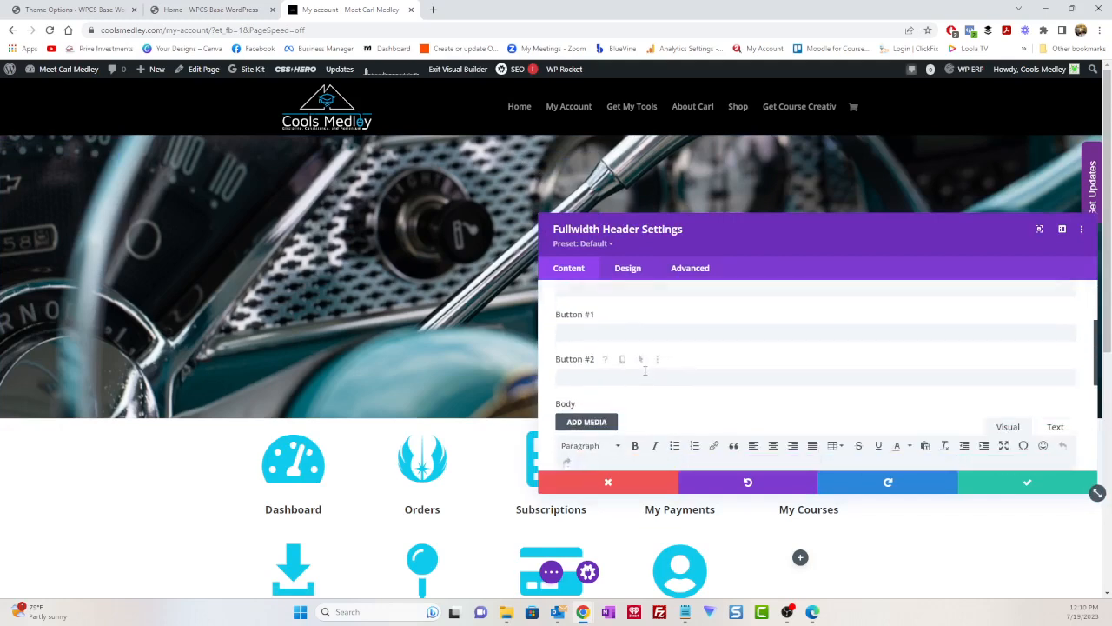
pyautogui.scroll(-5, 643, 373)
pyautogui.click(635, 373)
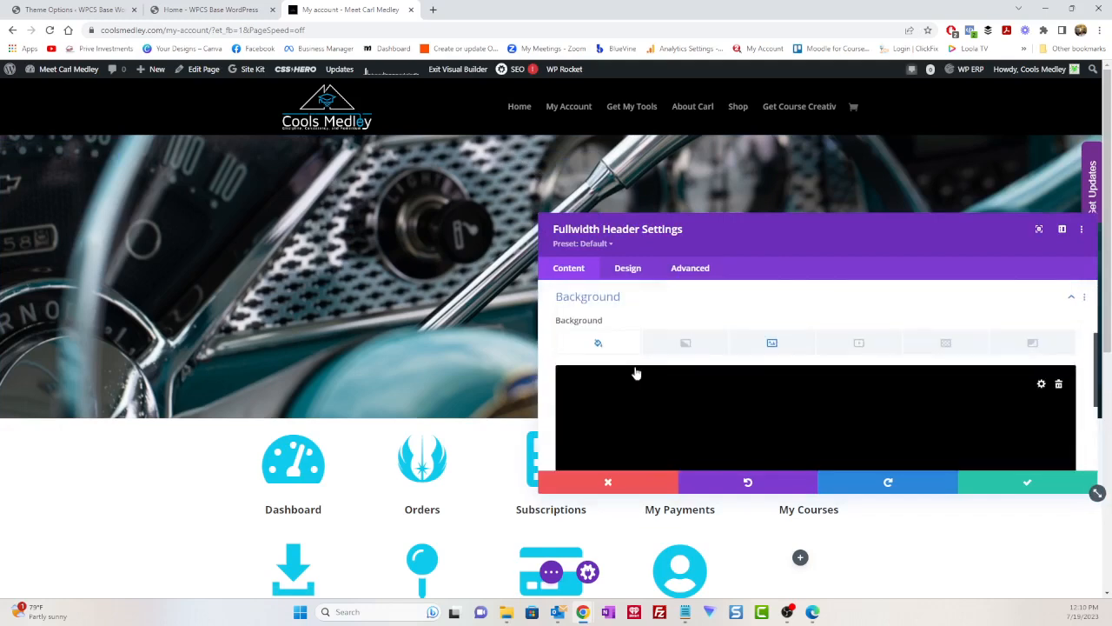
pyautogui.click(773, 344)
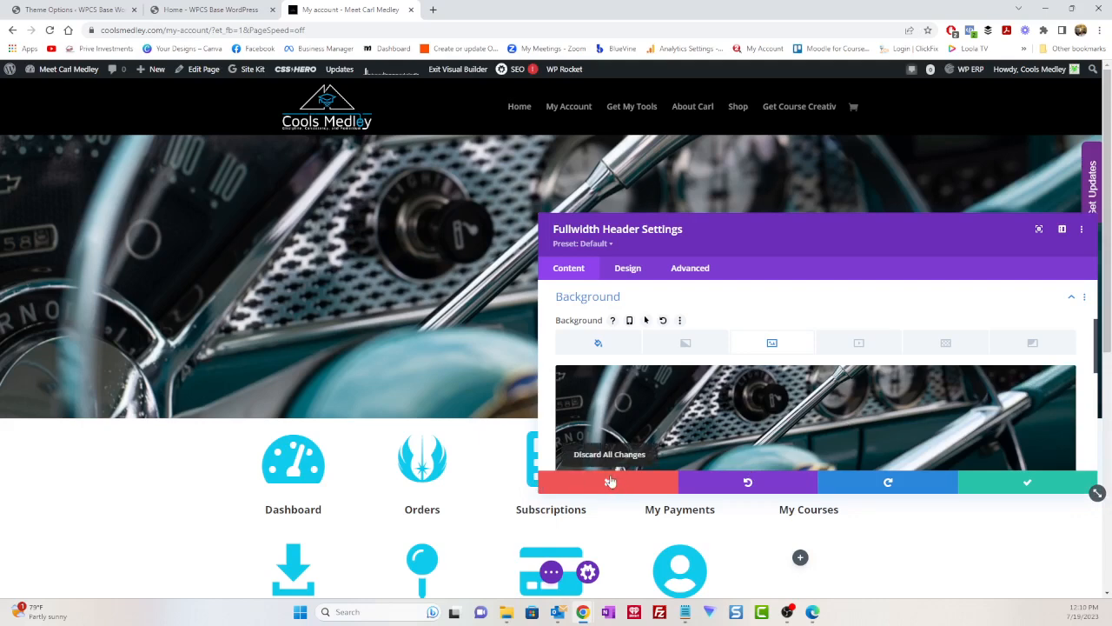
# Inspect the attachment details of cools-dashboard.jpg in the background image library, and close the header settings without saving.
pyautogui.moveTo(1012, 386)
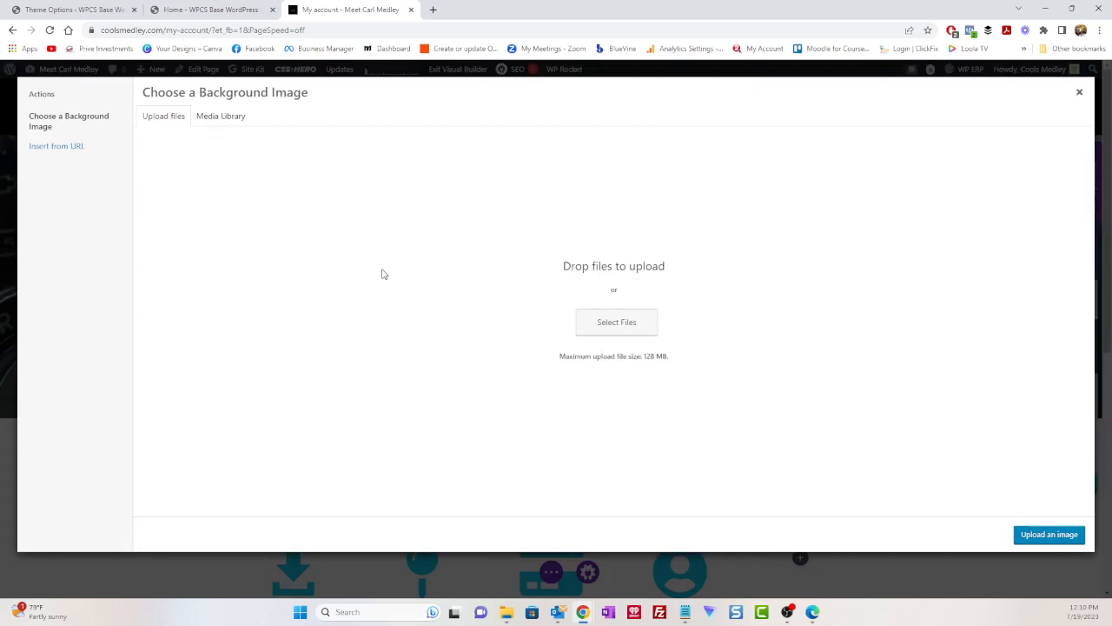
pyautogui.click(234, 116)
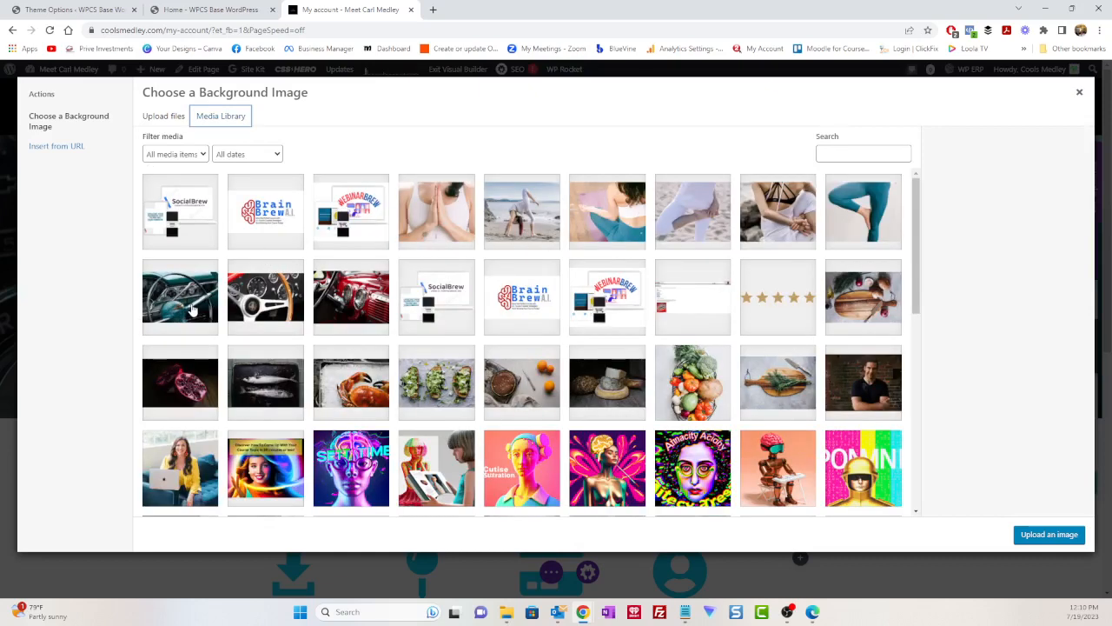
pyautogui.click(195, 311)
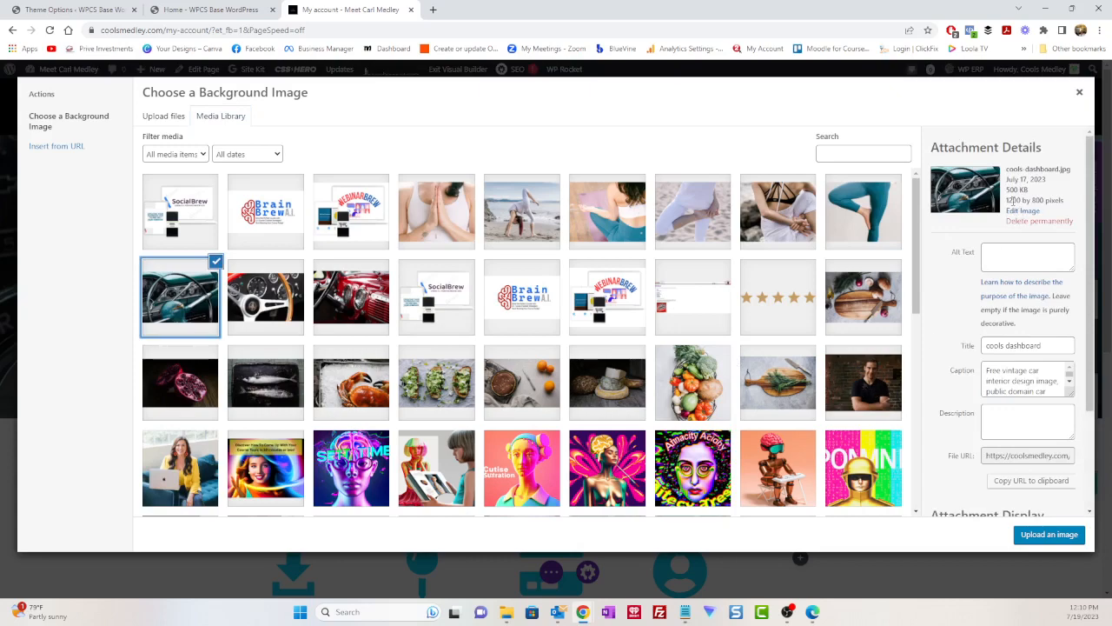
pyautogui.click(1079, 93)
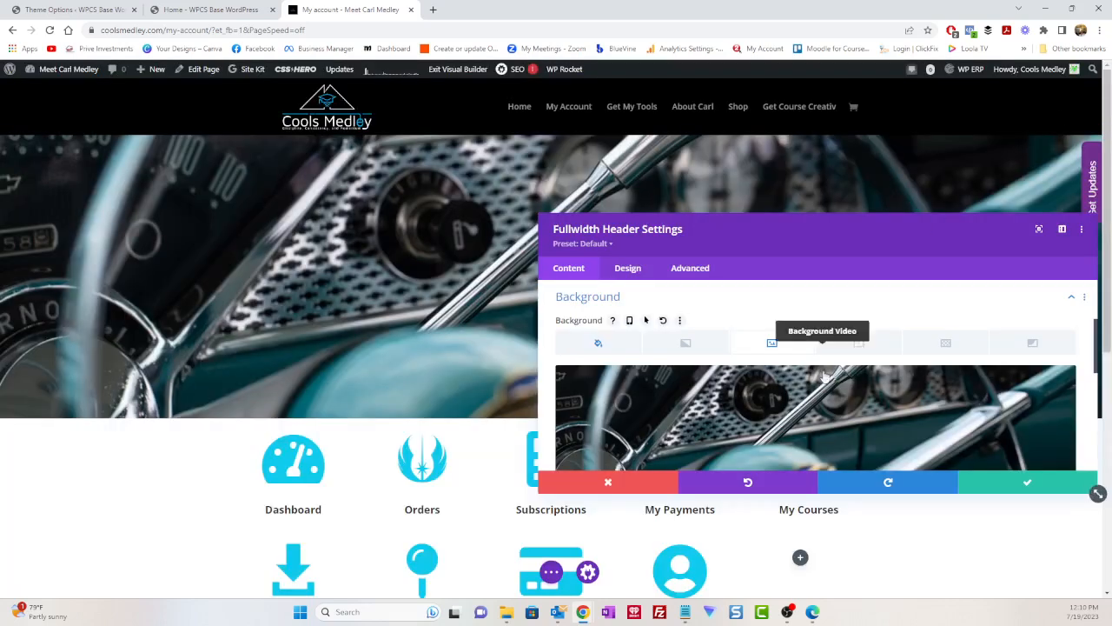
pyautogui.click(608, 484)
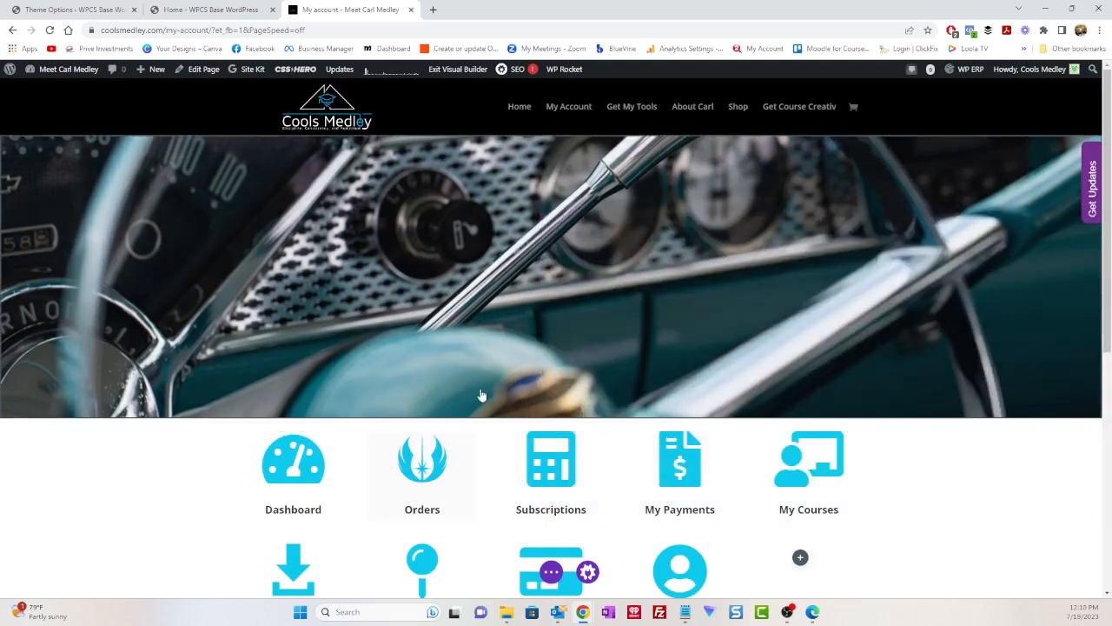